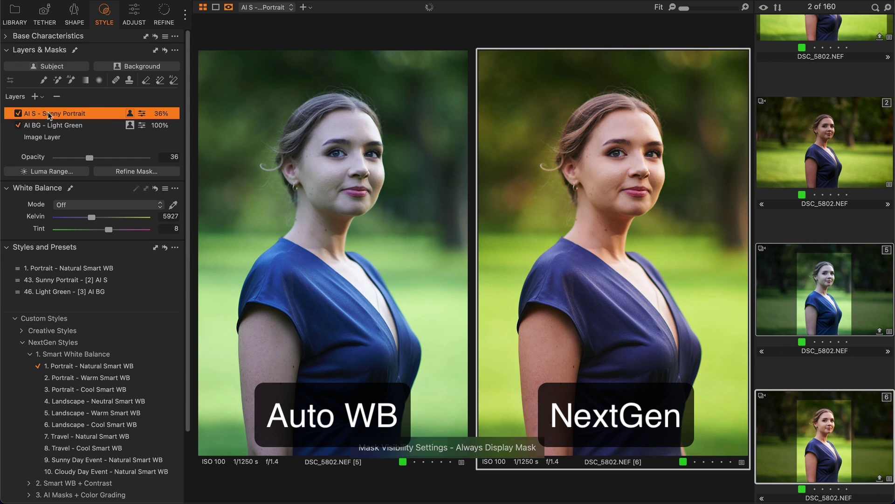
Toggle the mask display for the AI S - Sunny Portrait layer
{"action": "key", "text": "m"}
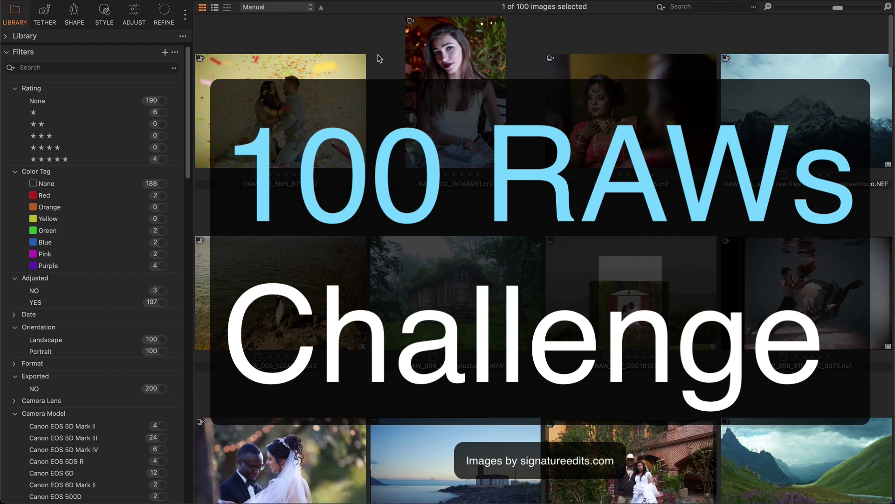
Browse the RAW thumbnails of the challenge set and the Camera Model filters in the library
{"action": "scroll", "coordinate": [379, 58], "scroll_direction": "down", "scroll_amount": 20}
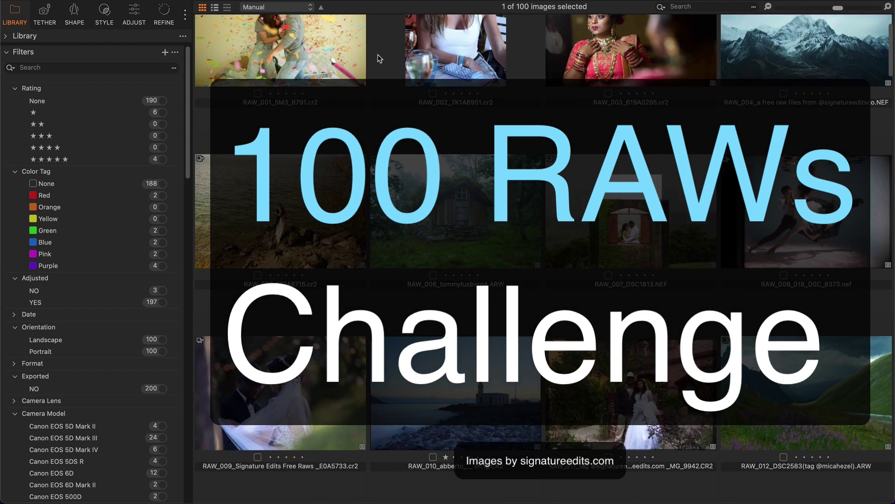
{"action": "scroll", "coordinate": [378, 58], "scroll_direction": "down", "scroll_amount": 20}
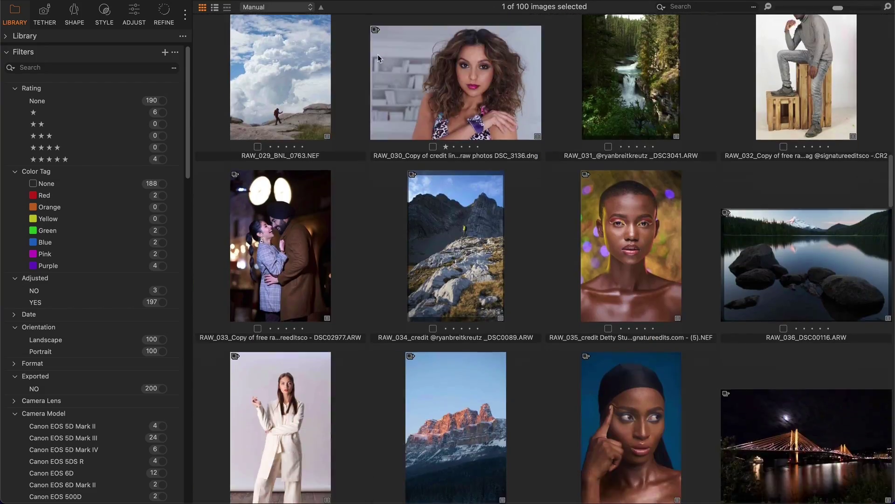
{"action": "scroll", "coordinate": [379, 58], "scroll_direction": "down", "scroll_amount": 20}
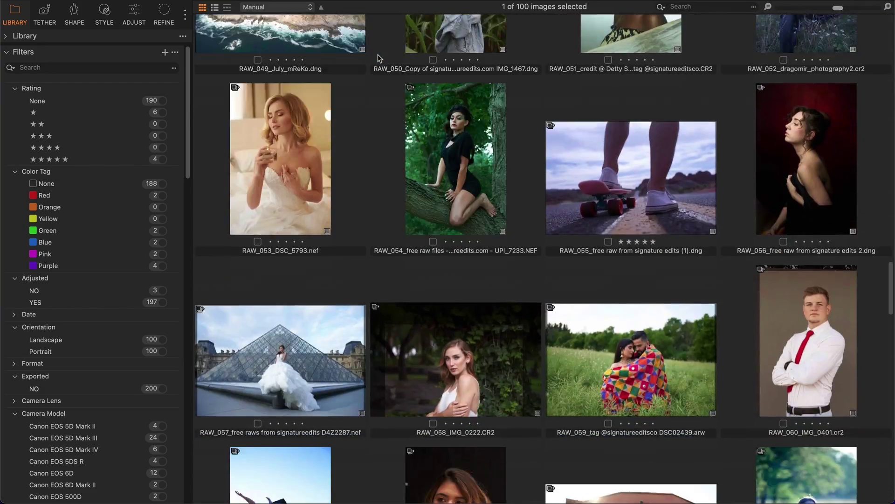
{"action": "scroll", "coordinate": [379, 59], "scroll_direction": "down", "scroll_amount": 12}
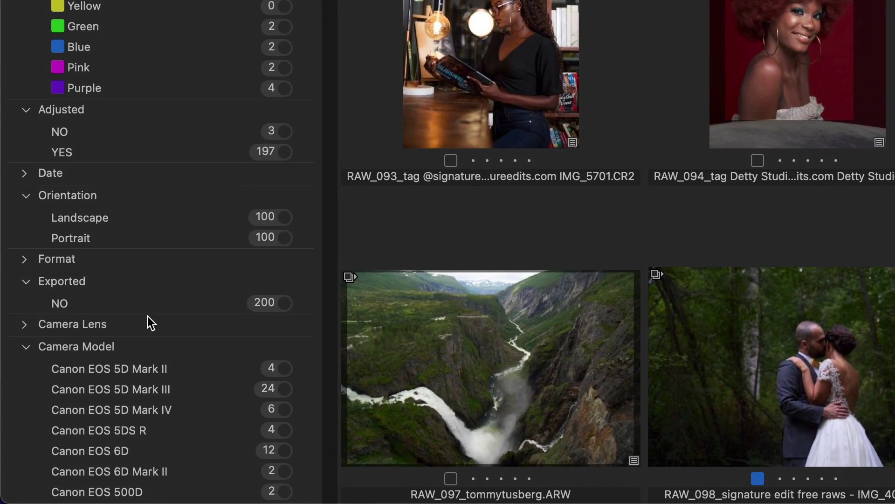
{"action": "scroll", "coordinate": [147, 315], "scroll_direction": "down", "scroll_amount": 15}
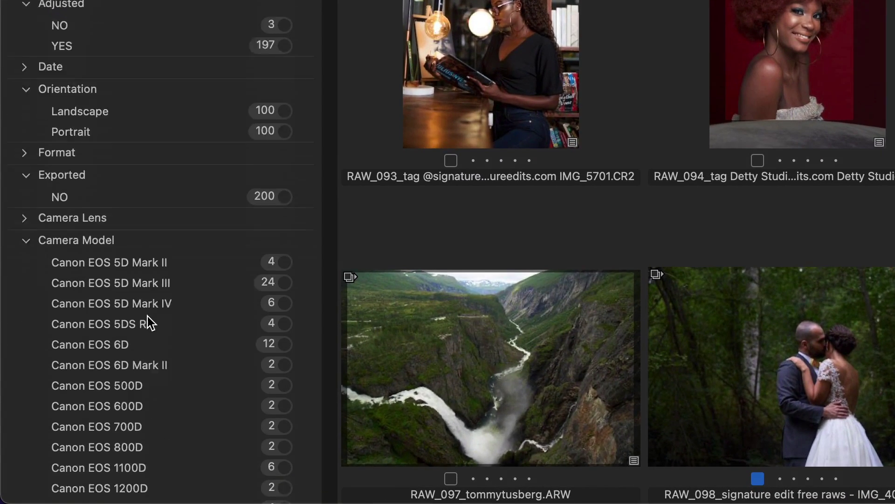
{"action": "scroll", "coordinate": [148, 315], "scroll_direction": "down", "scroll_amount": 8}
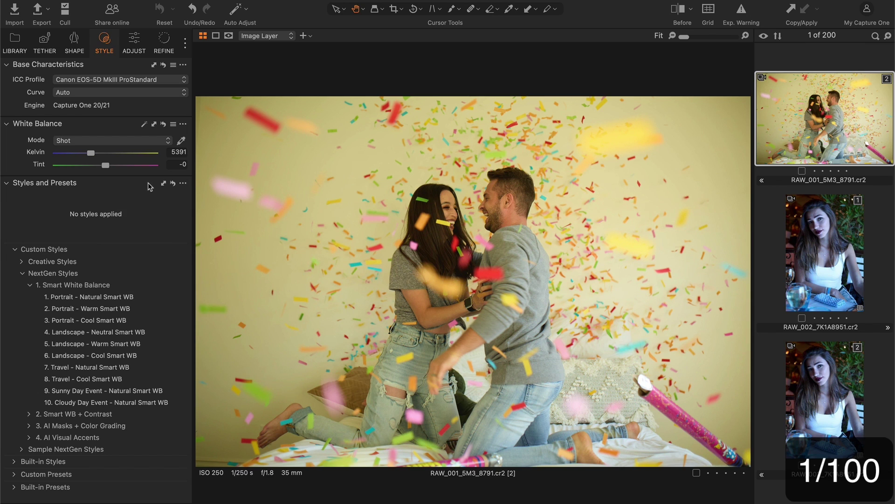
Try auto white balance and Portrait - Natural Smart WB on the RAW_001 confetti photo, settling on 3. Portrait - Cool Smart WB
{"action": "left_click", "coordinate": [144, 123]}
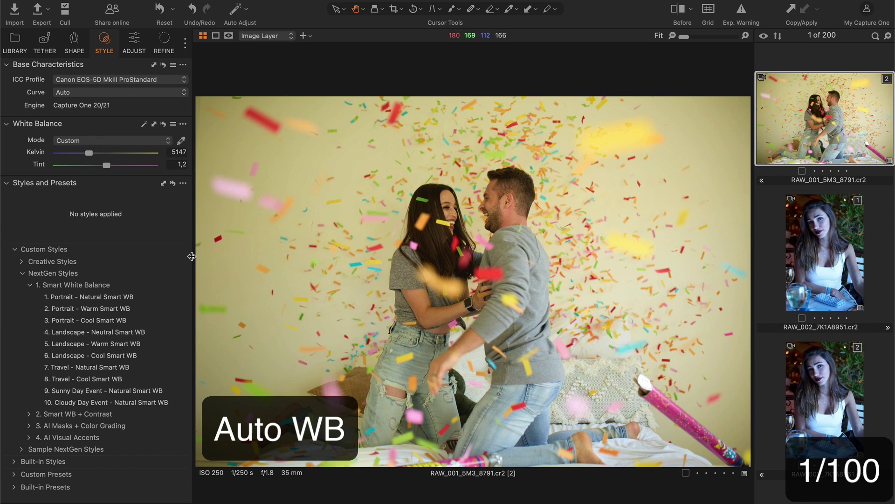
{"action": "left_click", "coordinate": [134, 297]}
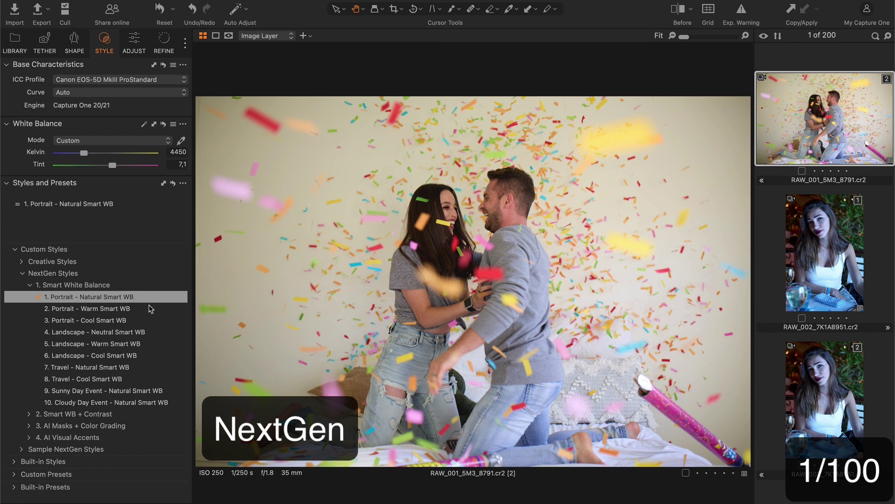
{"action": "left_click", "coordinate": [143, 324]}
Compare the RAW_001 confetti photo before and after the edit by moving the split divider over it, and close the comparison
{"action": "key", "text": "y"}
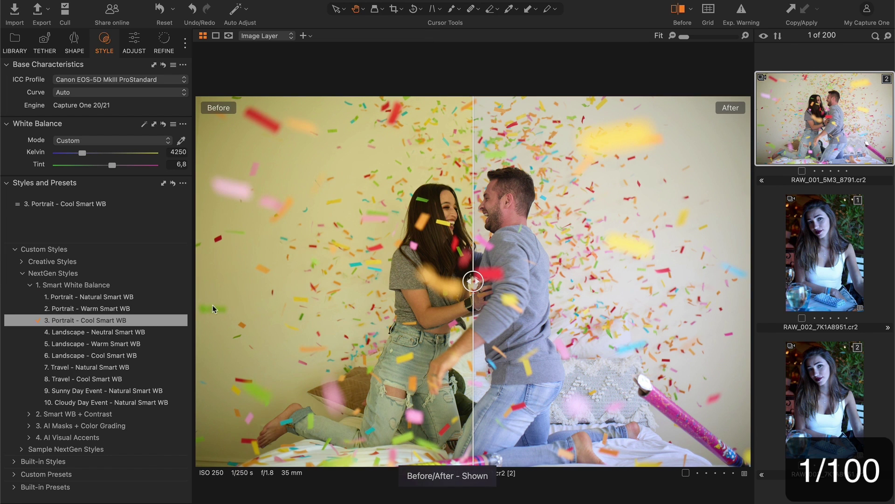
{"action": "left_click_drag", "start_coordinate": [473, 282], "coordinate": [350, 281]}
{"action": "key", "text": "y"}
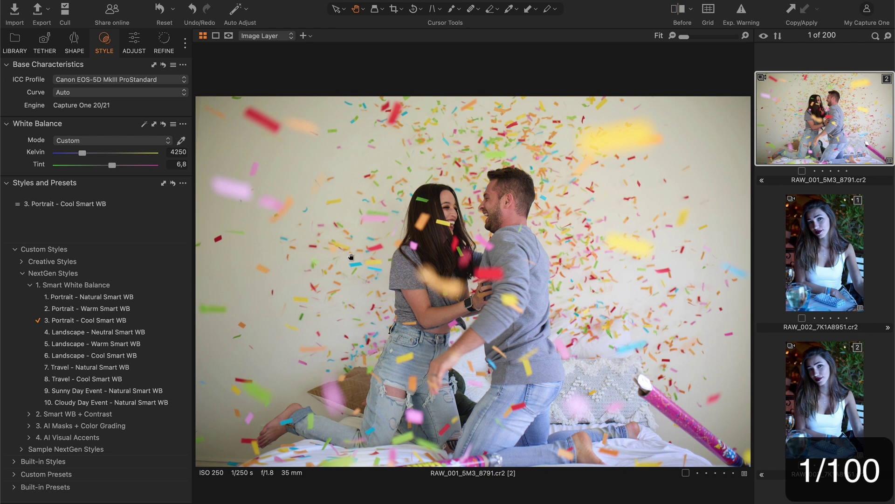
Show both variants of the RAW_002 restaurant portrait side by side and apply auto white balance to the first variant
{"action": "left_click", "coordinate": [844, 323]}
{"action": "left_click", "coordinate": [836, 398], "text": "shift"}
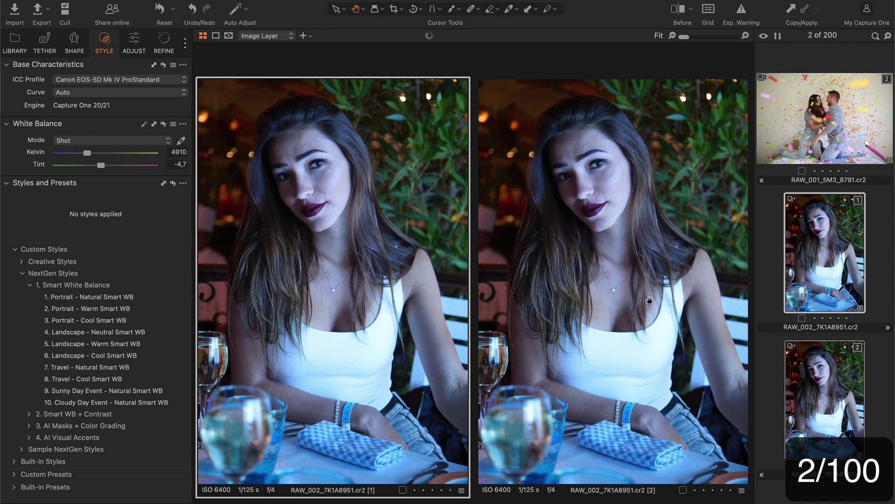
{"action": "left_click", "coordinate": [144, 123]}
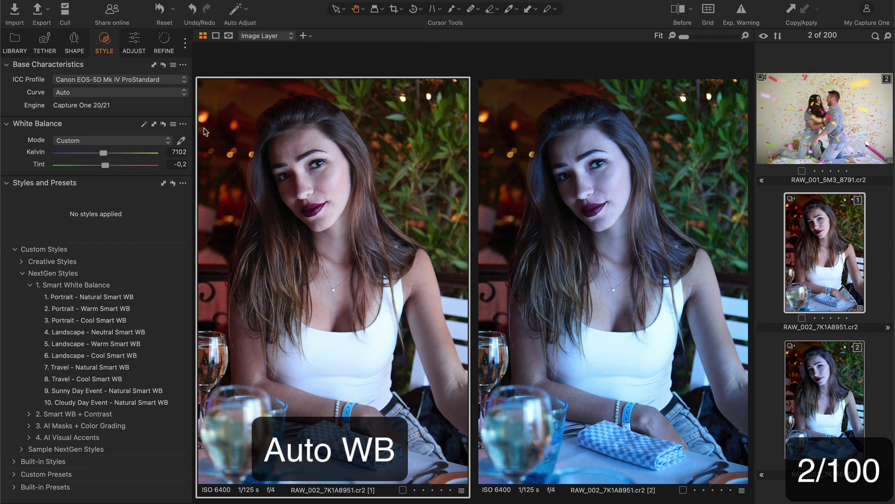
Try the Portrait Natural and Warm Smart WB styles on the second RAW_002 variant, settling on 3. Portrait - Cool Smart WB
{"action": "left_click", "coordinate": [699, 233]}
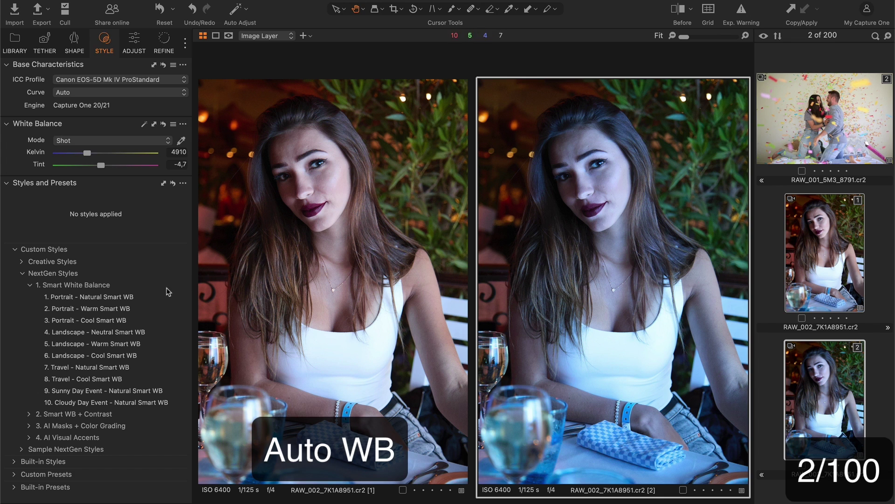
{"action": "left_click", "coordinate": [144, 296]}
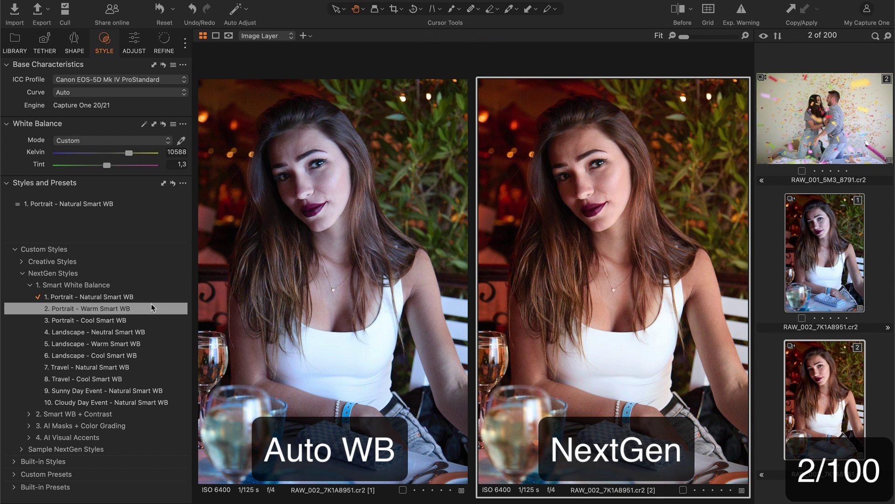
{"action": "left_click", "coordinate": [151, 303]}
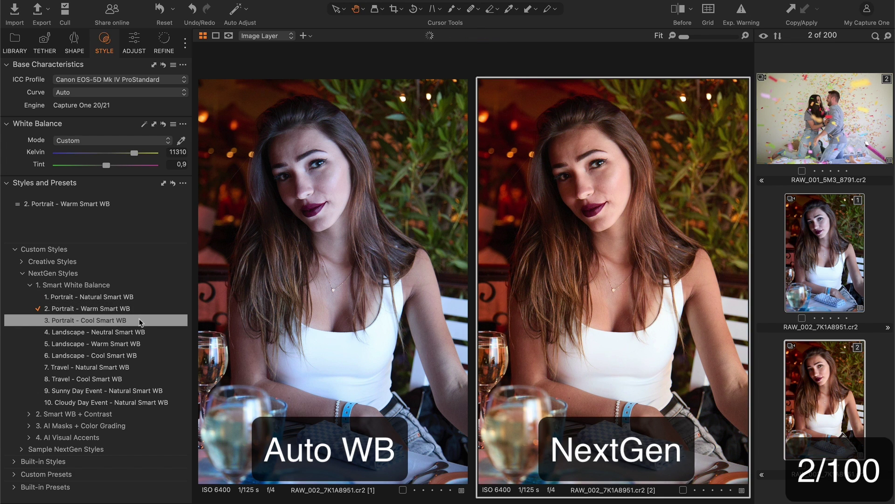
{"action": "left_click", "coordinate": [140, 321]}
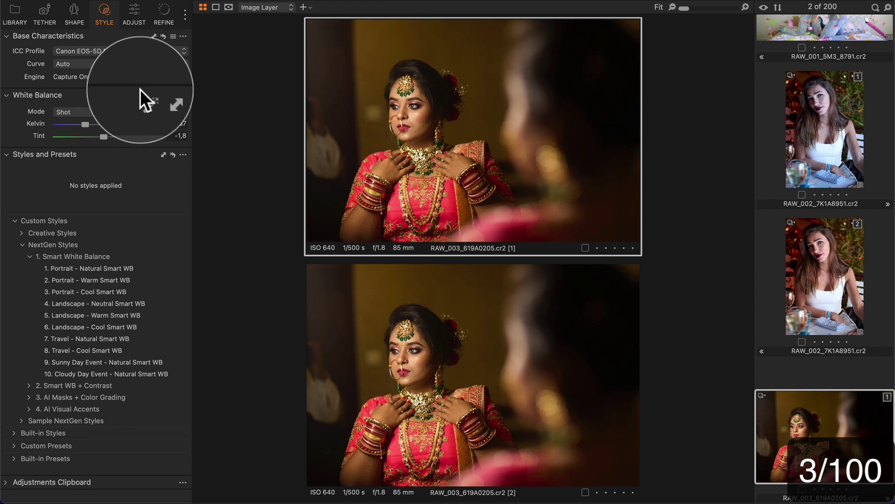
Apply auto white balance to the first RAW_003 bride variant and 2. Portrait - Warm Smart WB to the second variant
{"action": "left_click", "coordinate": [144, 94]}
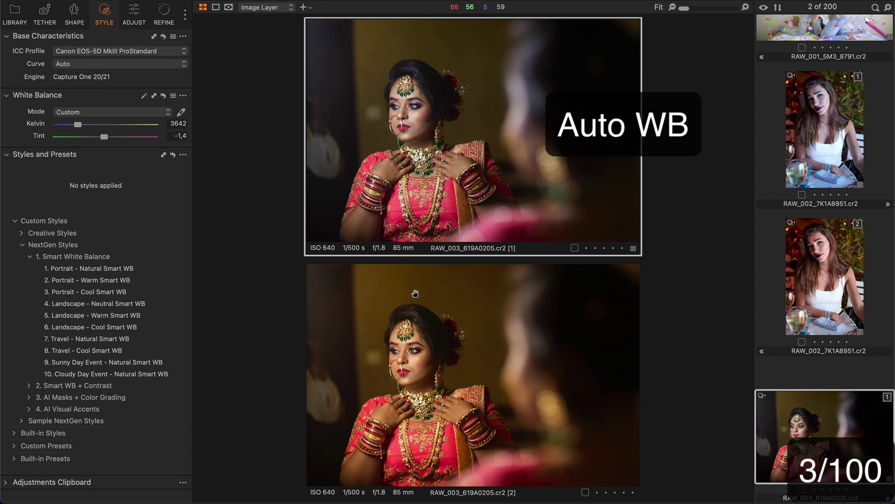
{"action": "key", "text": "Right"}
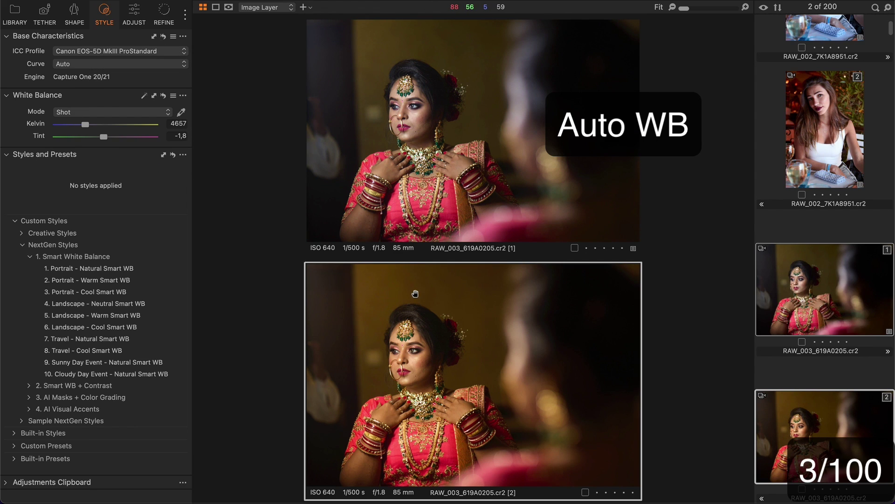
{"action": "left_click", "coordinate": [155, 282]}
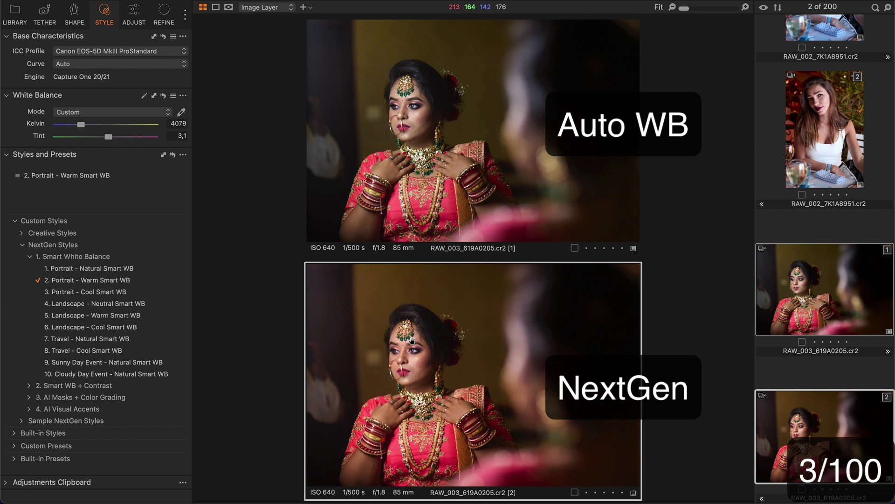
Try 4. Landscape - Neutral Smart WB on the second RAW_004 mountain variant, settling on 6. Landscape - Cool Smart WB
{"action": "scroll", "coordinate": [412, 340], "scroll_direction": "up", "scroll_amount": 5}
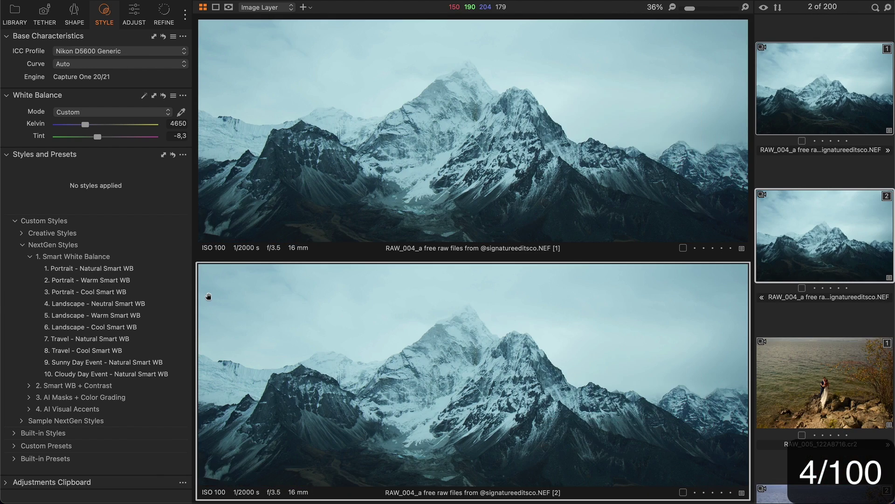
{"action": "left_click", "coordinate": [172, 303]}
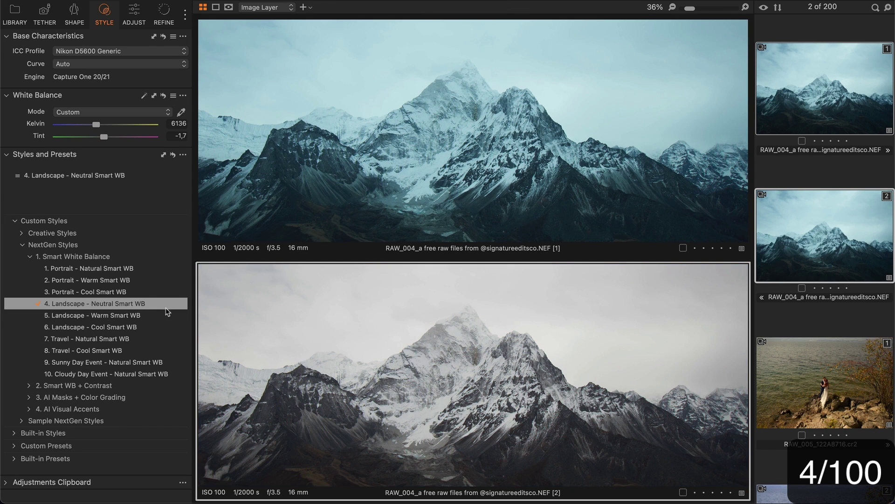
{"action": "left_click", "coordinate": [174, 327]}
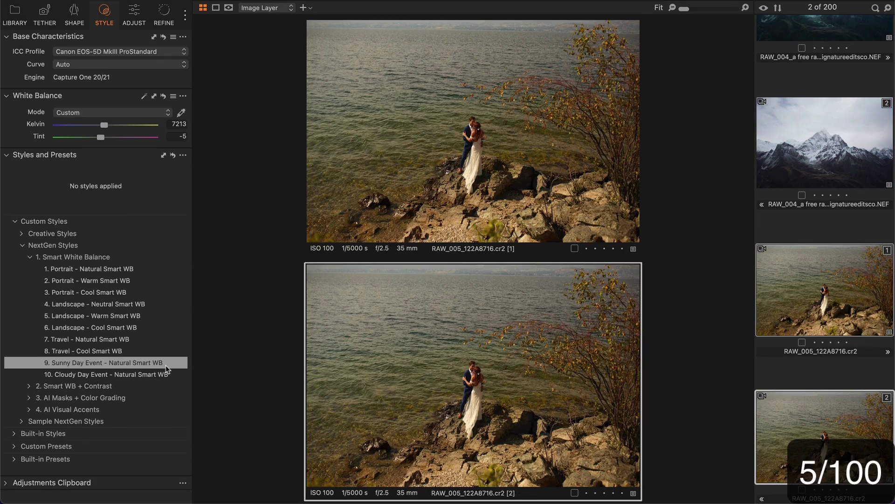
Apply 9. Sunny Day Event - Natural Smart WB to the second RAW_005 lakeside variant and 7. Travel - Natural Smart WB to the second RAW_006 cabin variant
{"action": "left_click", "coordinate": [169, 364]}
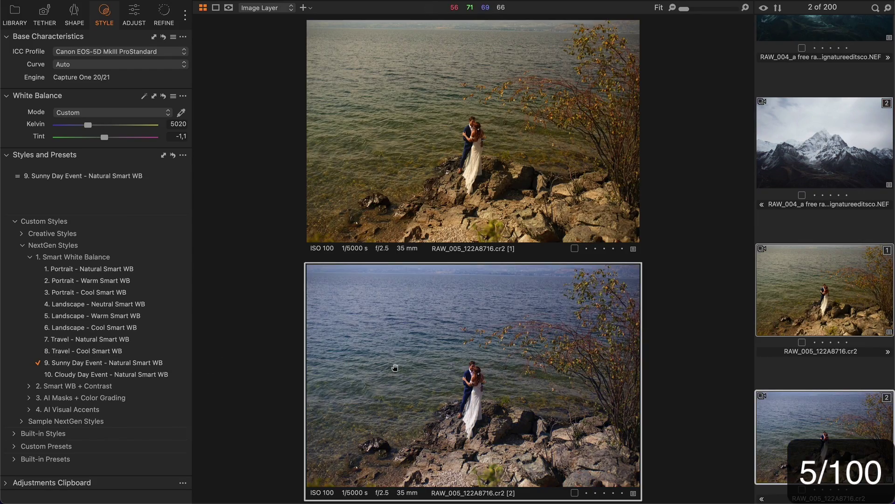
{"action": "key", "text": "super+plus"}
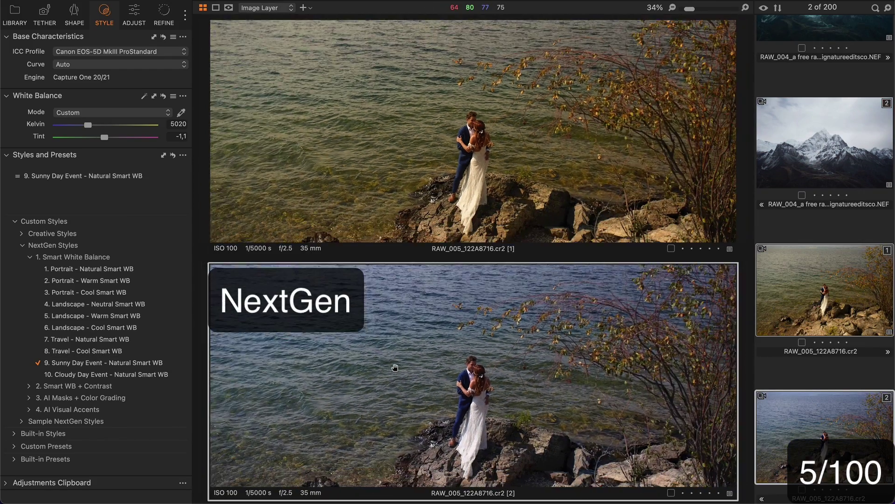
{"action": "scroll", "coordinate": [395, 368], "scroll_direction": "up", "scroll_amount": 1}
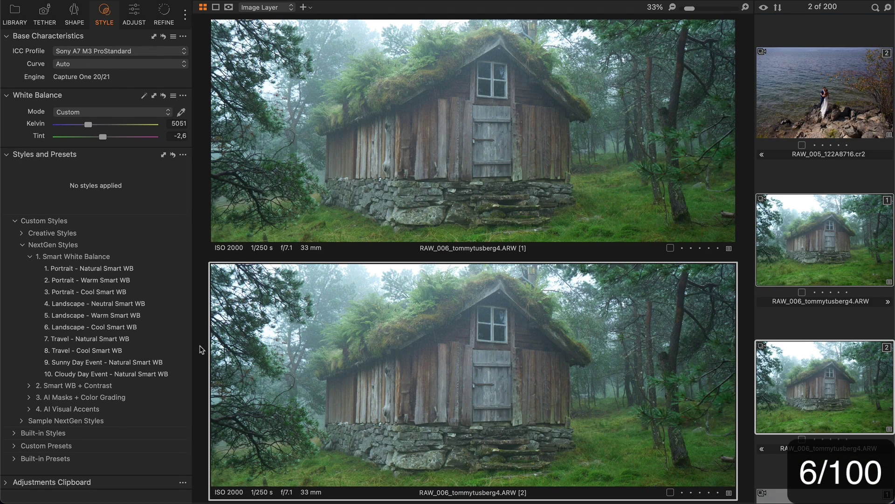
{"action": "left_click", "coordinate": [150, 342]}
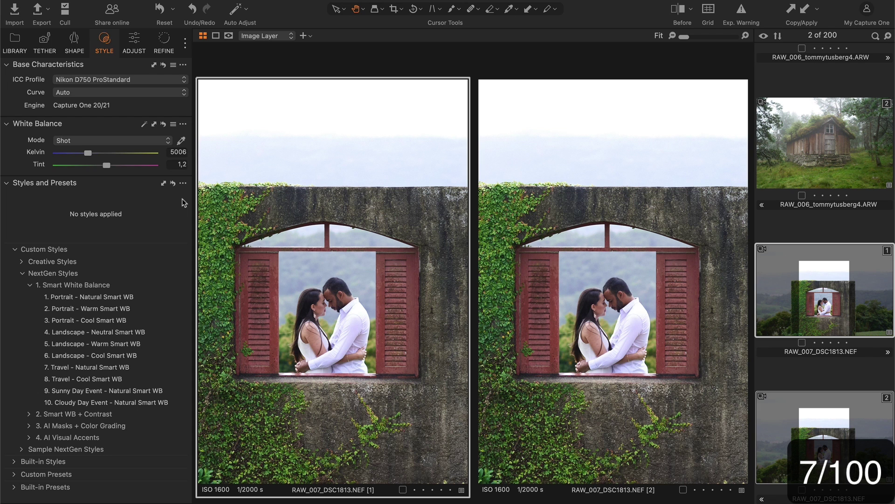
Apply auto white balance to the first RAW_007 window couple variant and 1. Portrait - Natural Smart WB to the second variant
{"action": "left_click", "coordinate": [144, 124]}
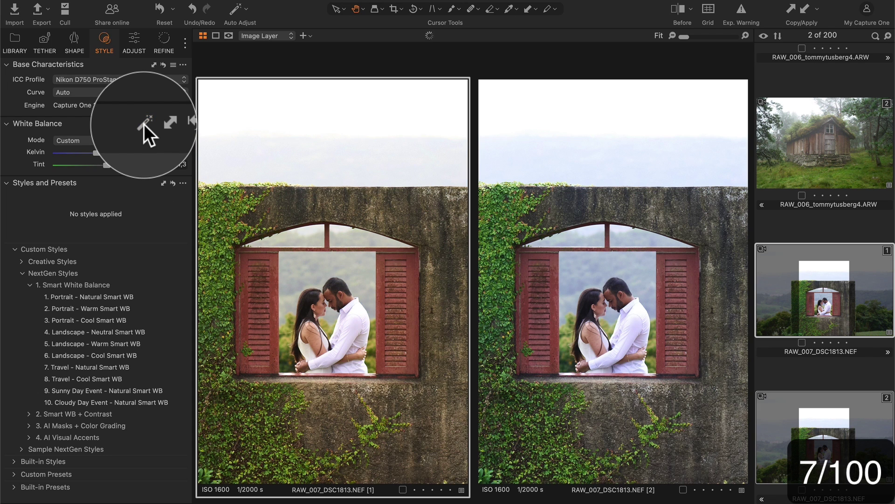
{"action": "left_click", "coordinate": [613, 280]}
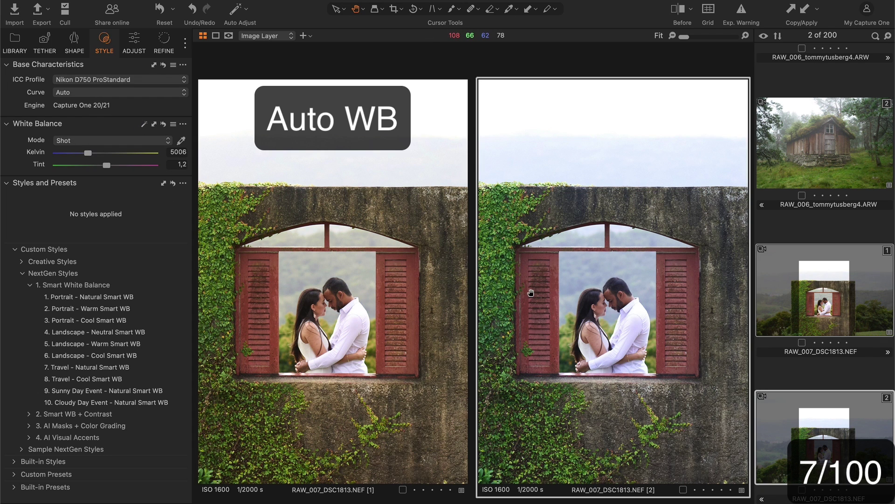
{"action": "left_click", "coordinate": [151, 299]}
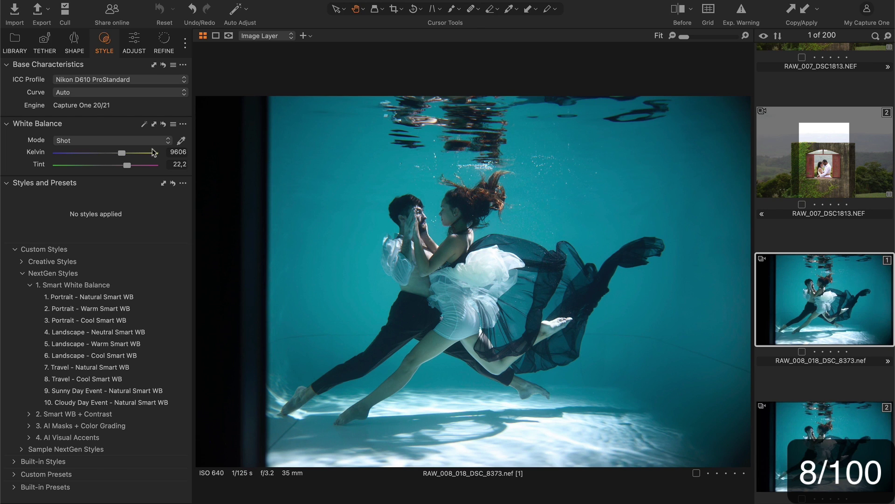
Replace auto white balance on the first RAW_008 underwater variant with 1. Portrait - Natural Smart WB and compare both with the before/after split
{"action": "left_click", "coordinate": [144, 124]}
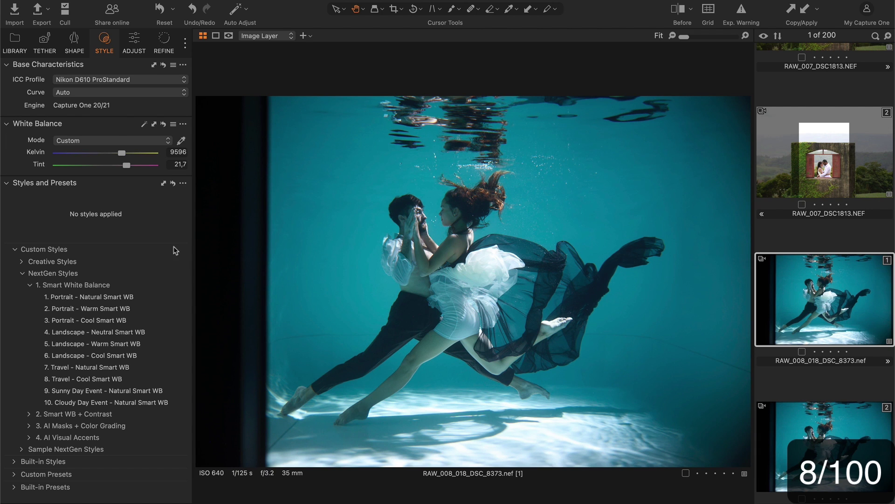
{"action": "left_click", "coordinate": [137, 297]}
{"action": "key", "text": "y"}
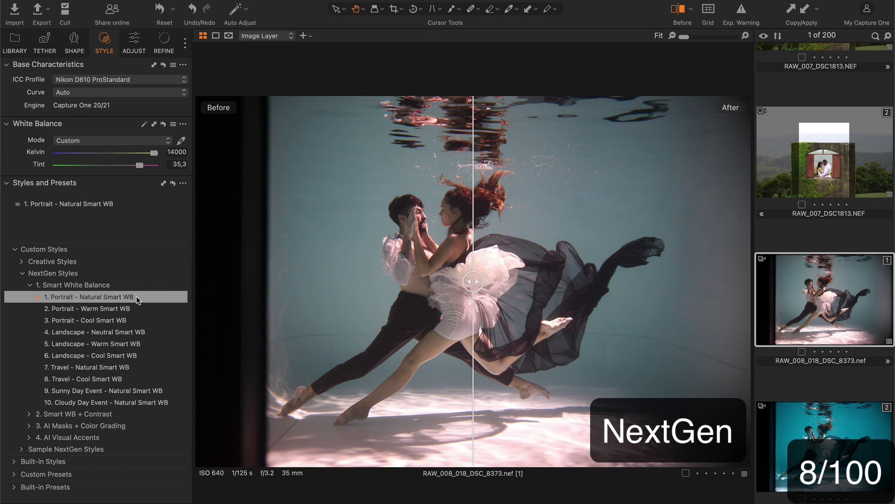
{"action": "left_click_drag", "start_coordinate": [474, 283], "coordinate": [347, 254]}
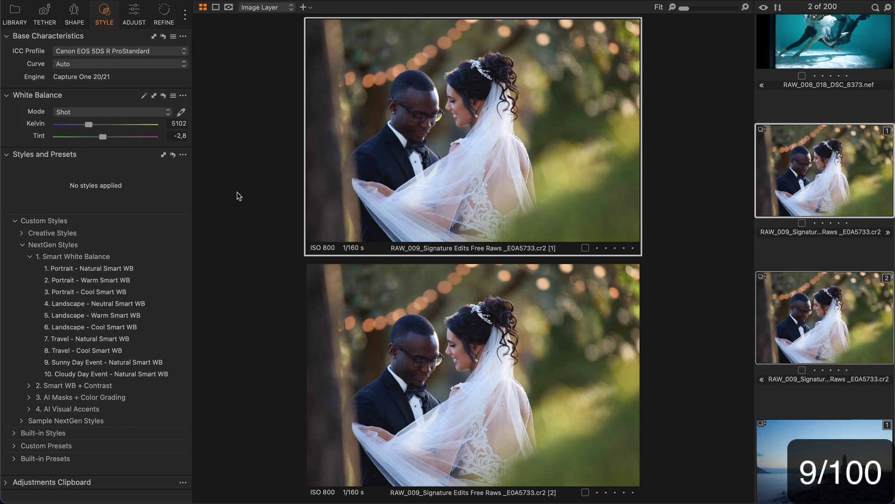
Compare auto white balance on the first RAW_009 wedding variant with 1. Portrait - Natural, then 3. Portrait - Cool Smart WB on the second, inspecting the faces
{"action": "left_click", "coordinate": [143, 96]}
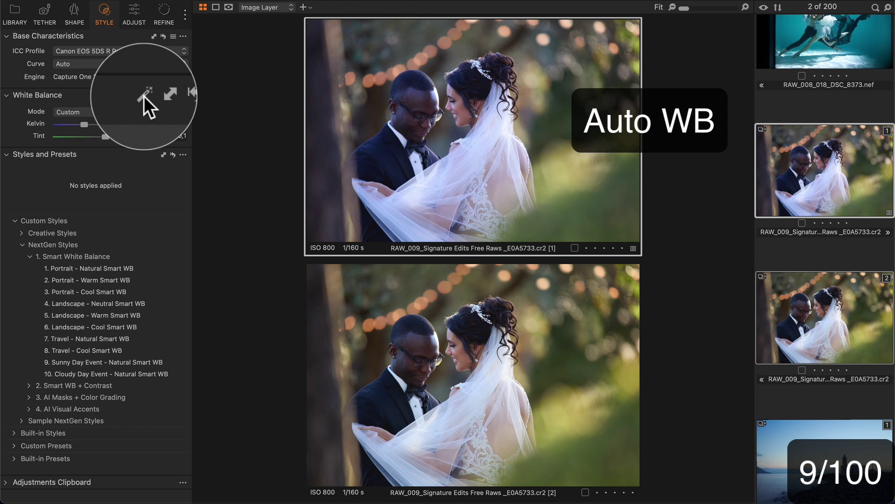
{"action": "left_click", "coordinate": [335, 317]}
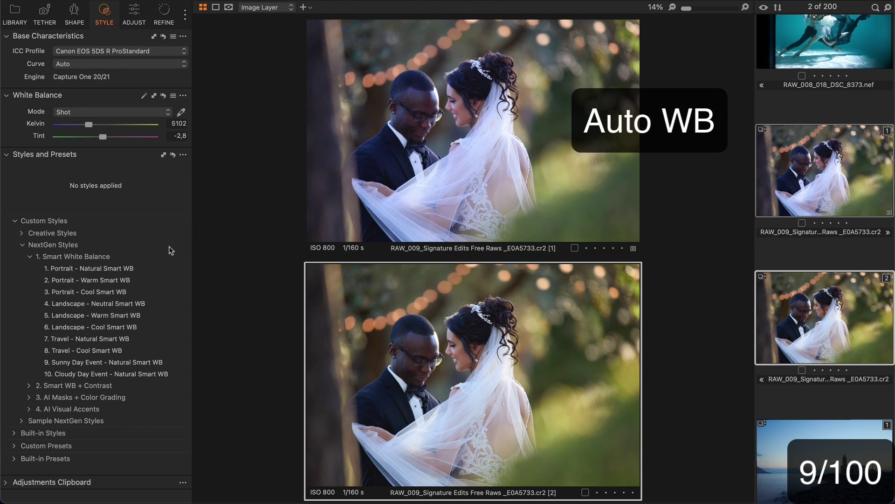
{"action": "left_click", "coordinate": [133, 269]}
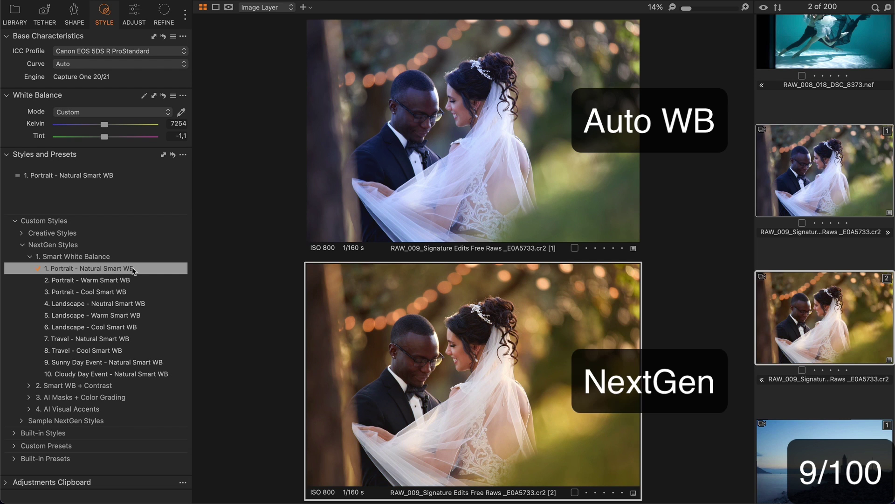
{"action": "left_click", "coordinate": [132, 293]}
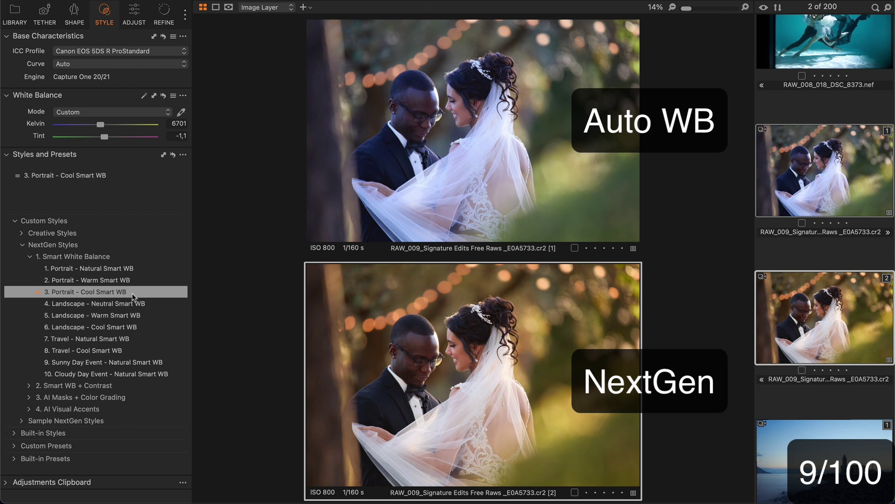
{"action": "scroll", "coordinate": [397, 341], "scroll_direction": "up", "scroll_amount": 3}
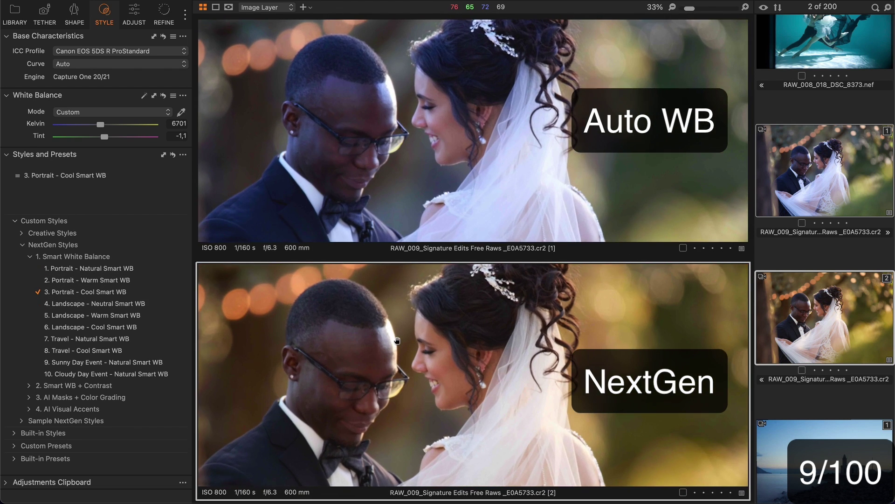
{"action": "left_click_drag", "start_coordinate": [397, 340], "coordinate": [353, 344]}
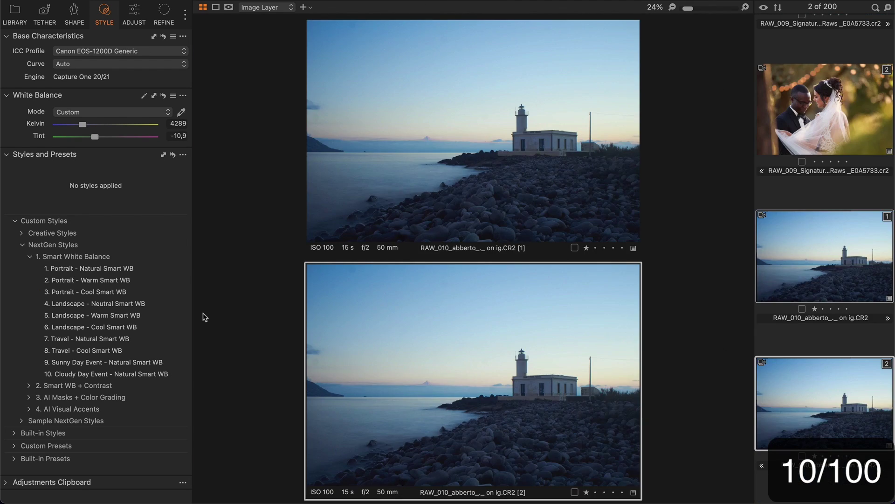
Try 4. Landscape - Neutral Smart WB on the second RAW_010 lighthouse variant, settling on 7. Travel - Natural Smart WB
{"action": "left_click", "coordinate": [135, 305]}
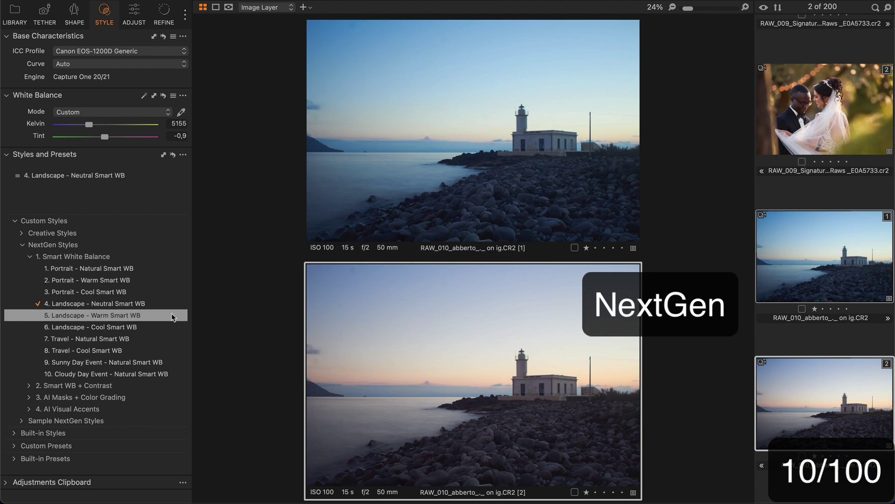
{"action": "left_click", "coordinate": [148, 340]}
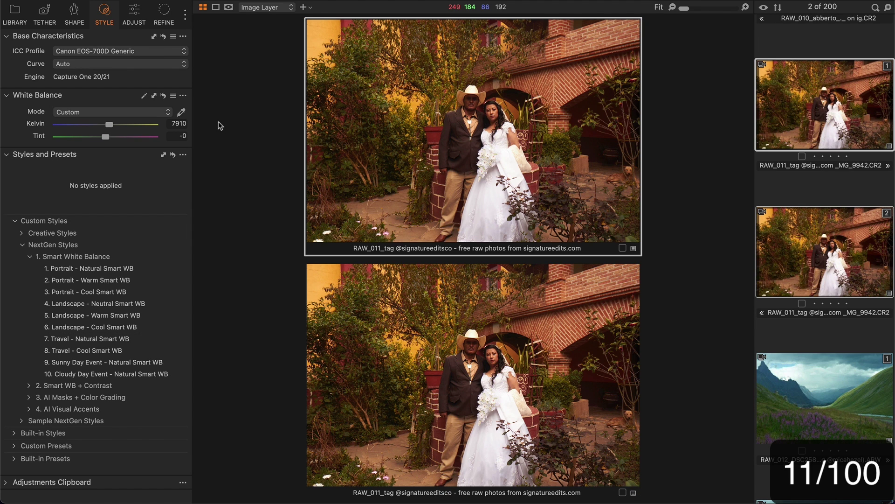
Compare auto white balance with 2. Portrait - Warm Smart WB on RAW_011, and apply 4. Landscape - Neutral Smart WB to the second RAW_012 valley variant
{"action": "left_click", "coordinate": [144, 96]}
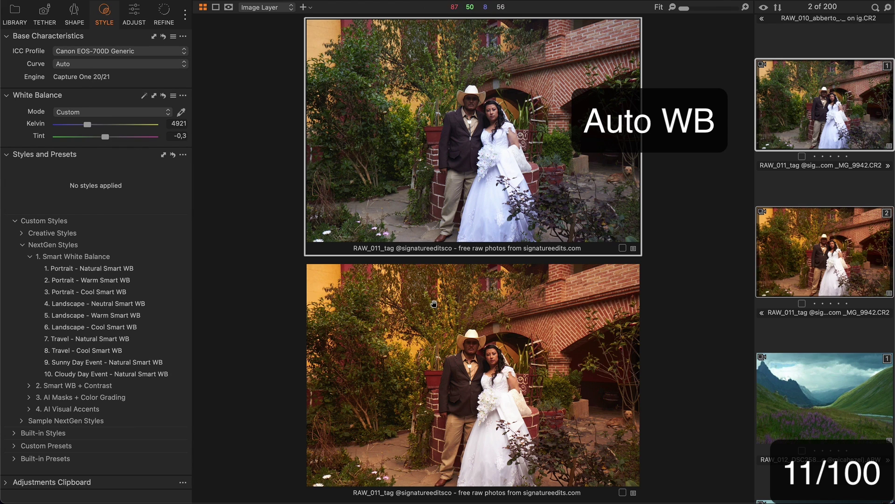
{"action": "left_click", "coordinate": [284, 294]}
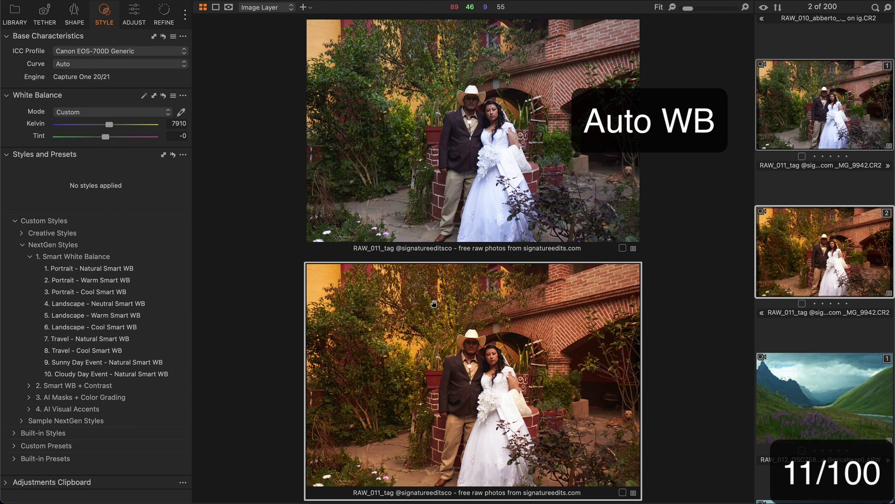
{"action": "left_click", "coordinate": [121, 281]}
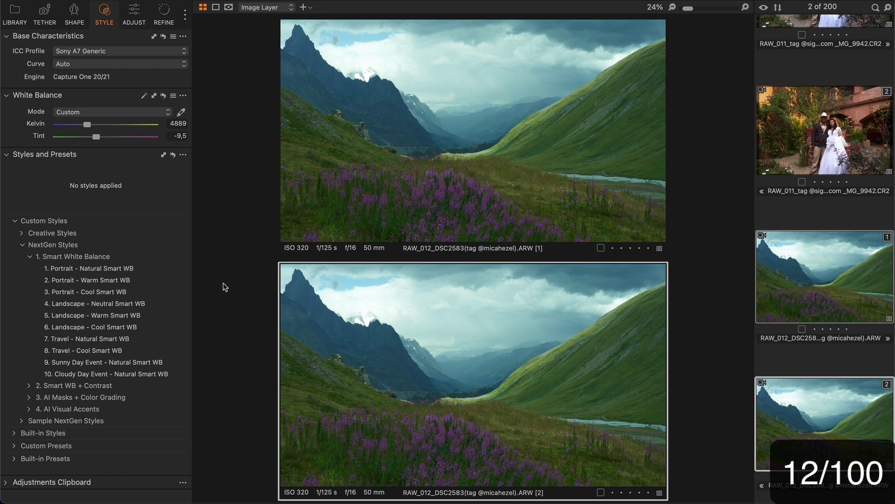
{"action": "left_click", "coordinate": [154, 303]}
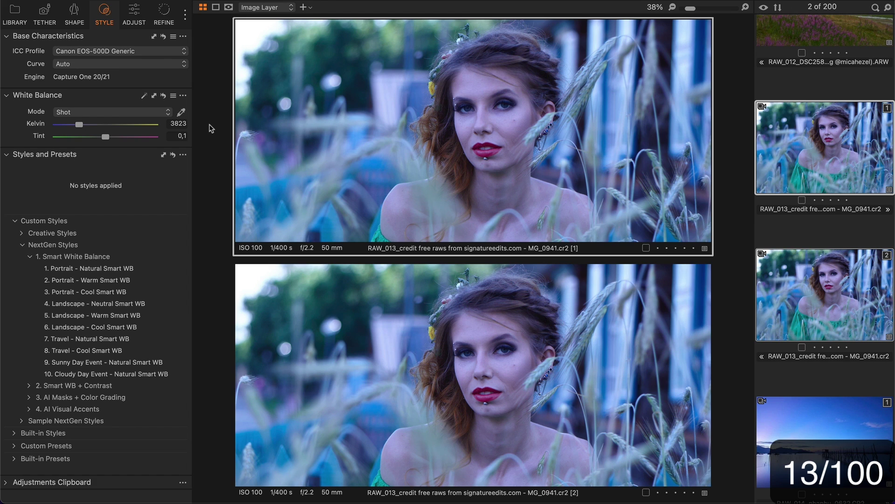
Apply auto white balance to the first RAW_013 wheat-field portrait variant and 3. Portrait - Cool Smart WB to the second variant
{"action": "left_click", "coordinate": [145, 97]}
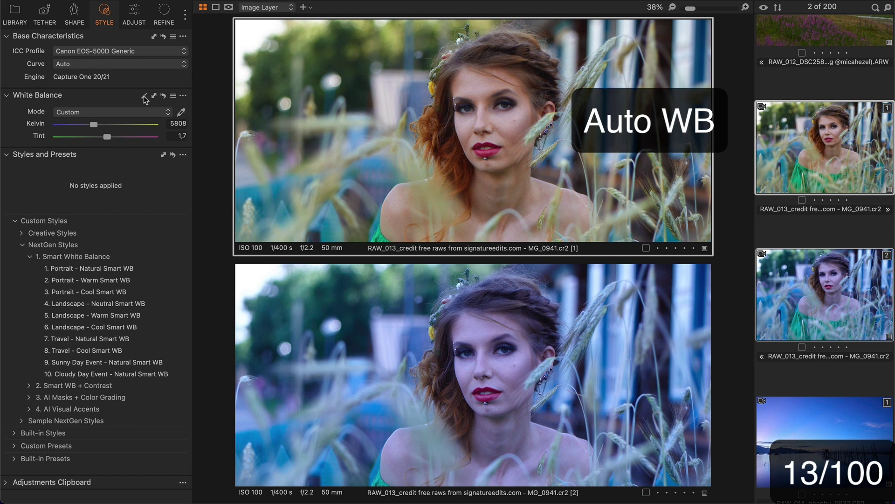
{"action": "left_click", "coordinate": [422, 359]}
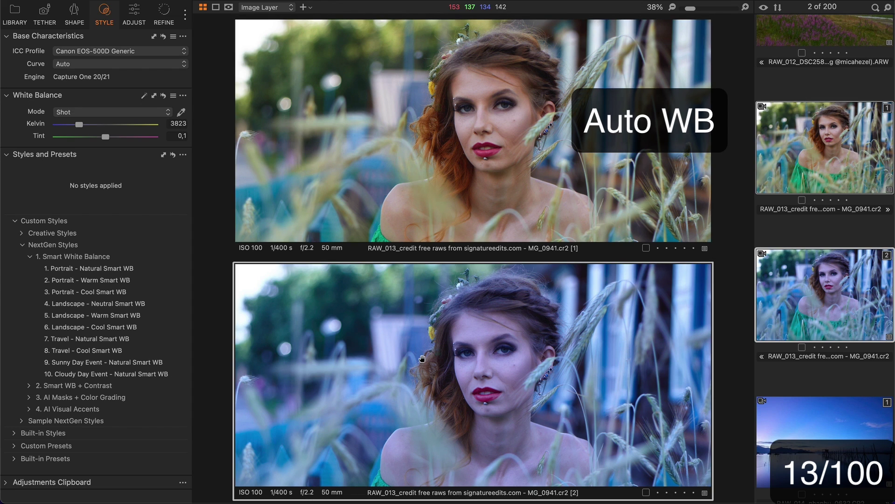
{"action": "left_click", "coordinate": [147, 292]}
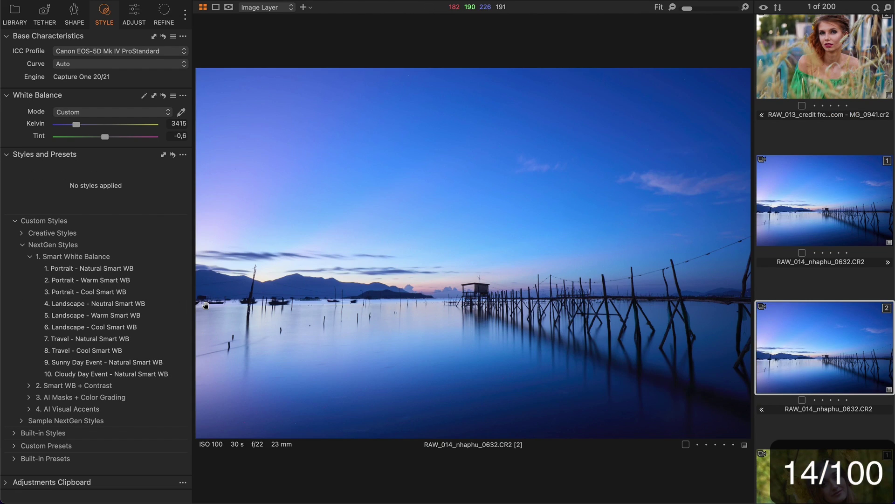
Try 4. Landscape - Neutral Smart WB on the second RAW_014 pier variant, settling on 6. Landscape - Cool Smart WB
{"action": "left_click", "coordinate": [156, 304]}
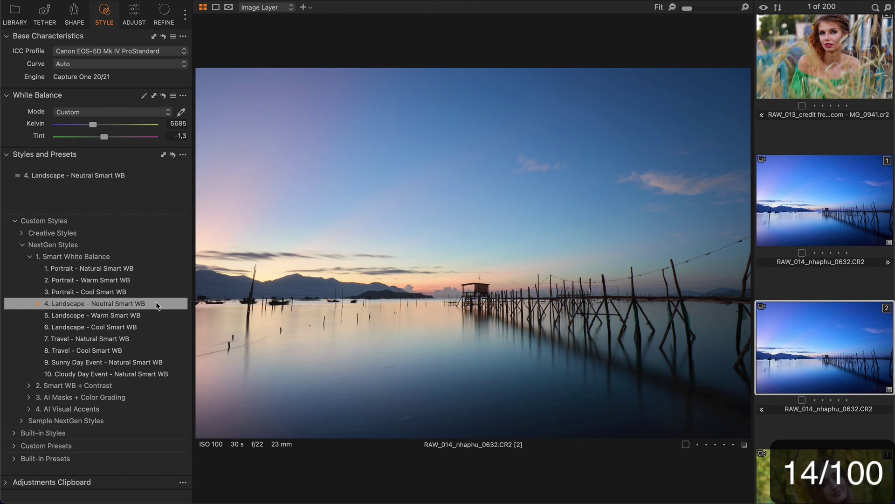
{"action": "left_click", "coordinate": [169, 328]}
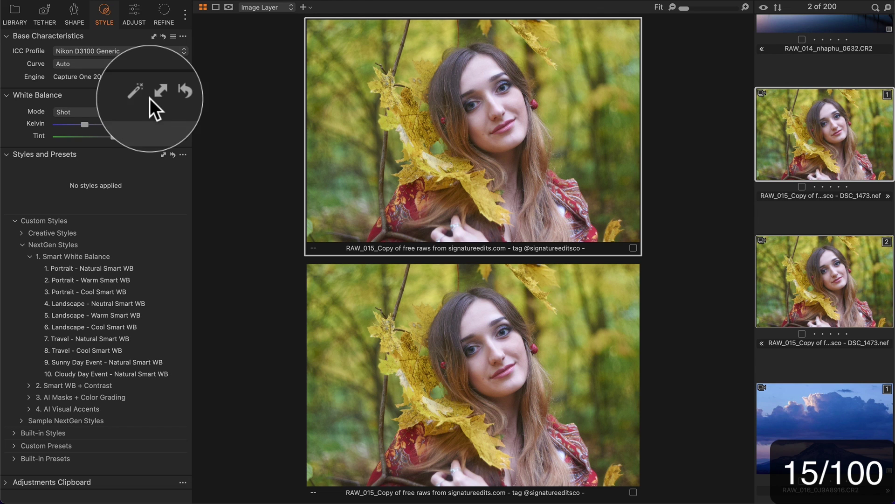
Apply auto white balance to the first RAW_015 autumn portrait variant and 3. Portrait - Cool Smart WB to the second variant
{"action": "left_click", "coordinate": [144, 95]}
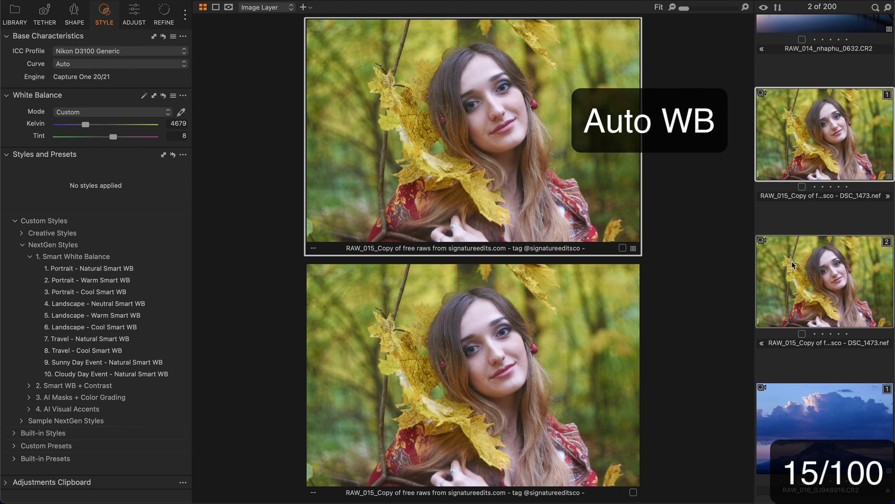
{"action": "left_click", "coordinate": [793, 265]}
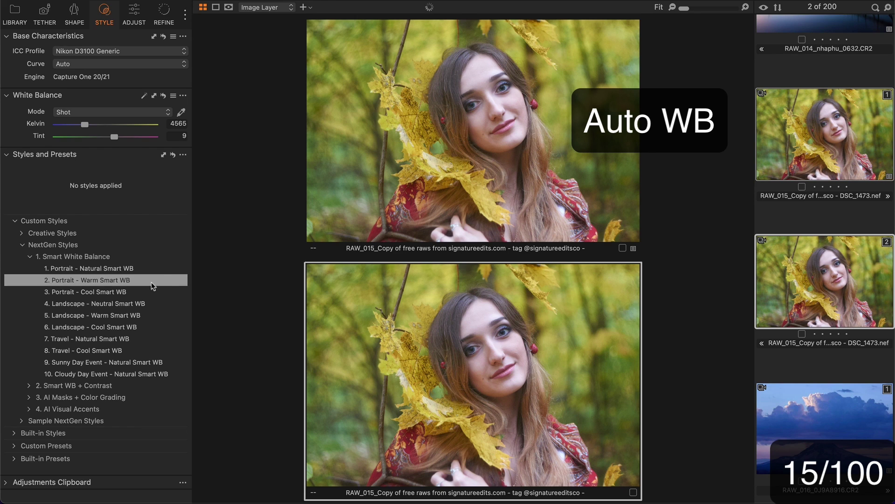
{"action": "left_click", "coordinate": [125, 292]}
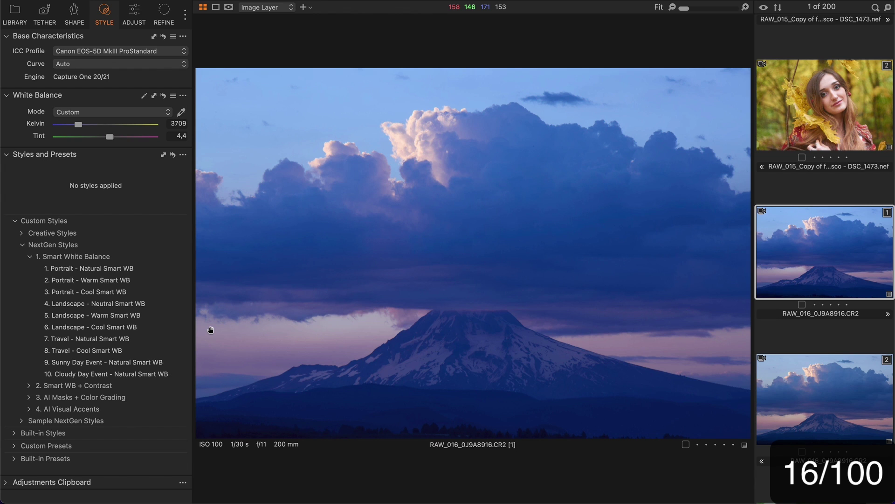
Try 7. Travel - Natural and 8. Travel - Cool Smart WB on the first RAW_016 volcano variant, settling on 6. Landscape - Cool Smart WB
{"action": "left_click", "coordinate": [156, 339]}
{"action": "left_click", "coordinate": [153, 350]}
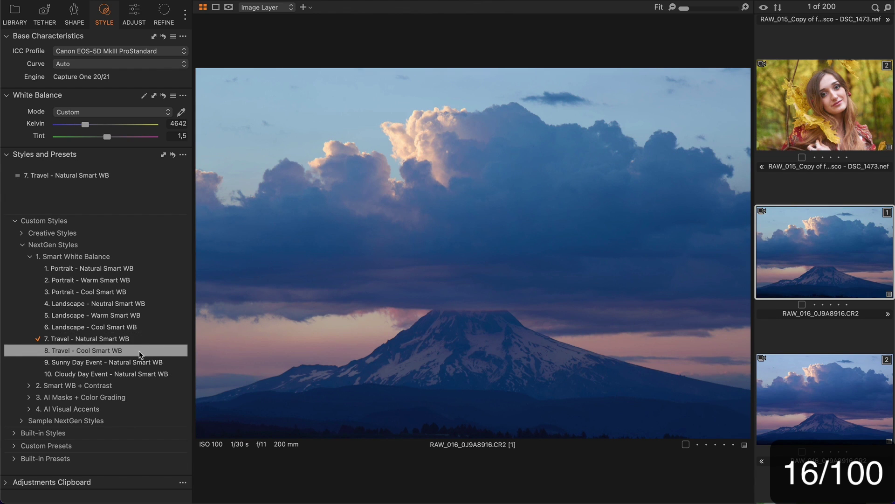
{"action": "left_click", "coordinate": [159, 327]}
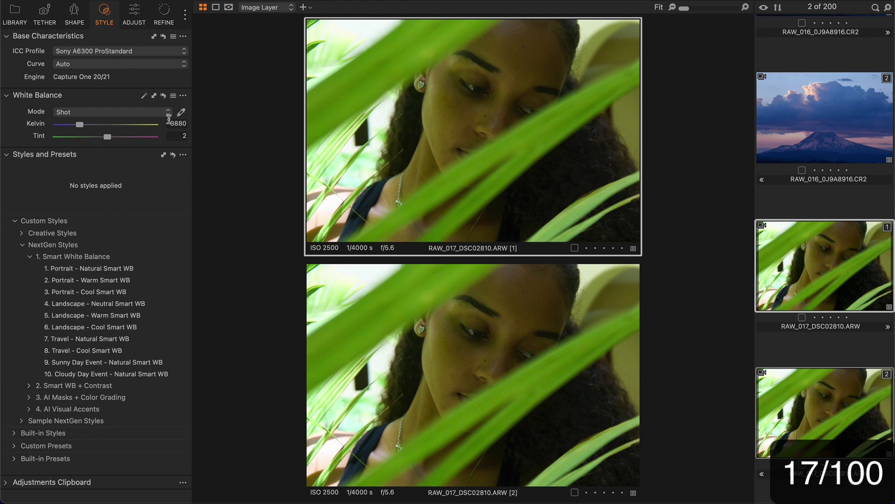
Apply auto white balance to the first RAW_017 leaf portrait variant; try 1. Portrait - Natural on the second, settling on 3. Portrait - Cool Smart WB
{"action": "left_click", "coordinate": [143, 95]}
{"action": "left_click", "coordinate": [460, 313]}
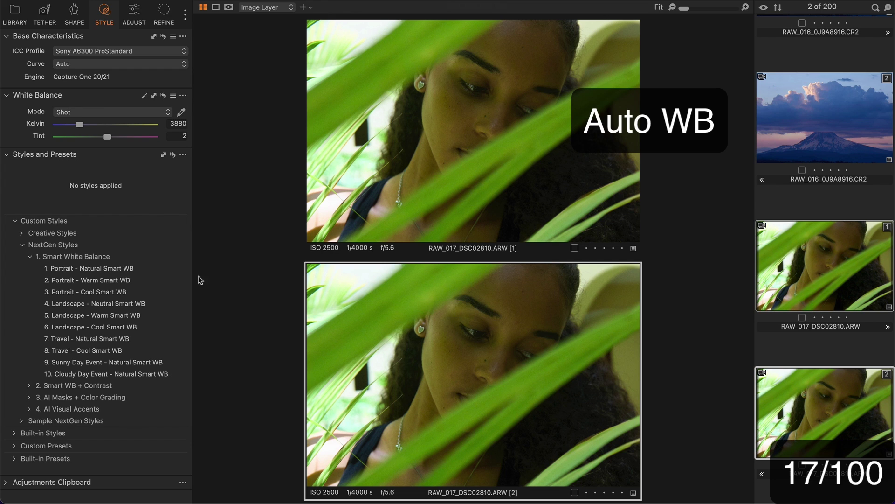
{"action": "left_click", "coordinate": [141, 272]}
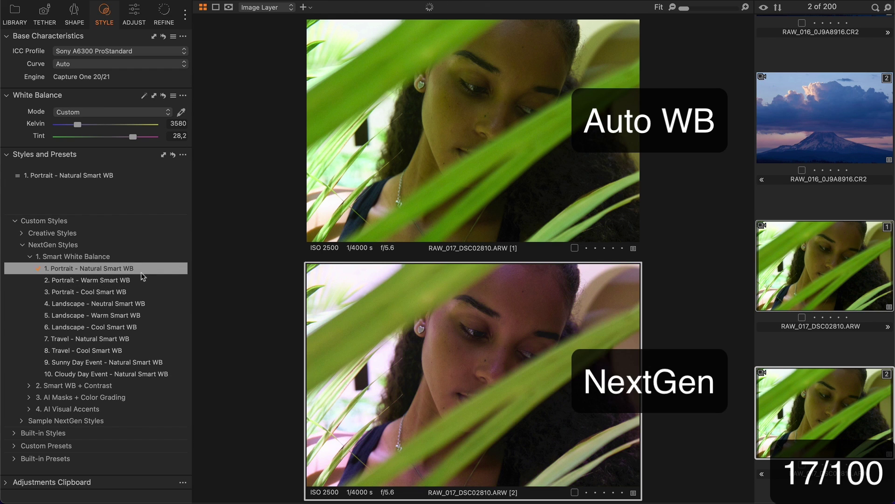
{"action": "left_click", "coordinate": [131, 292]}
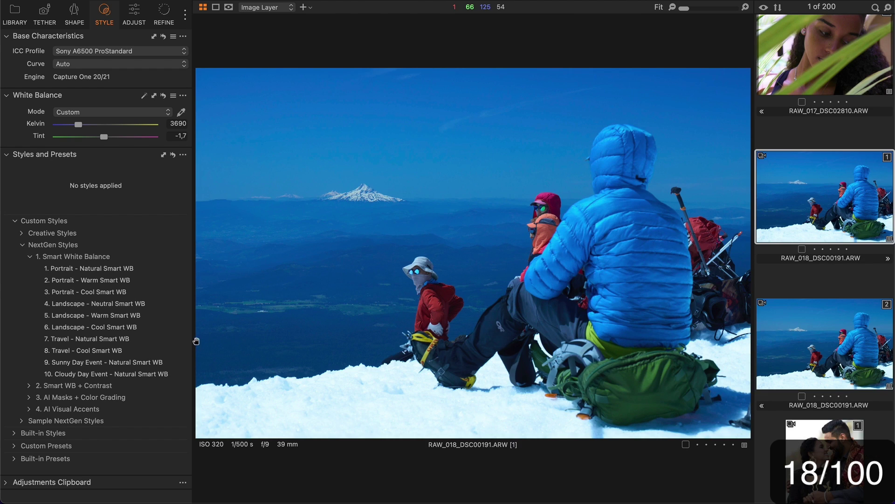
Try 7. Travel - Natural Smart WB on the first RAW_018 snow climbers variant, settling on 8. Travel - Cool Smart WB
{"action": "left_click", "coordinate": [149, 339]}
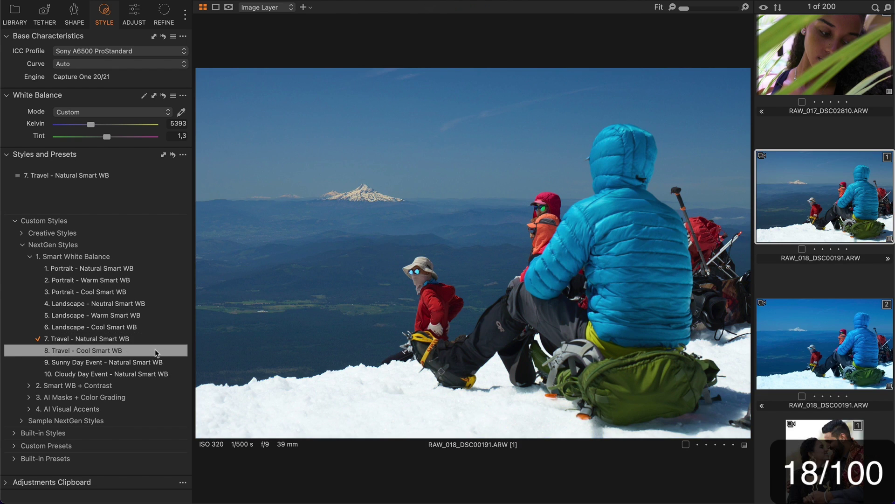
{"action": "left_click", "coordinate": [155, 349]}
{"action": "key", "text": "Right"}
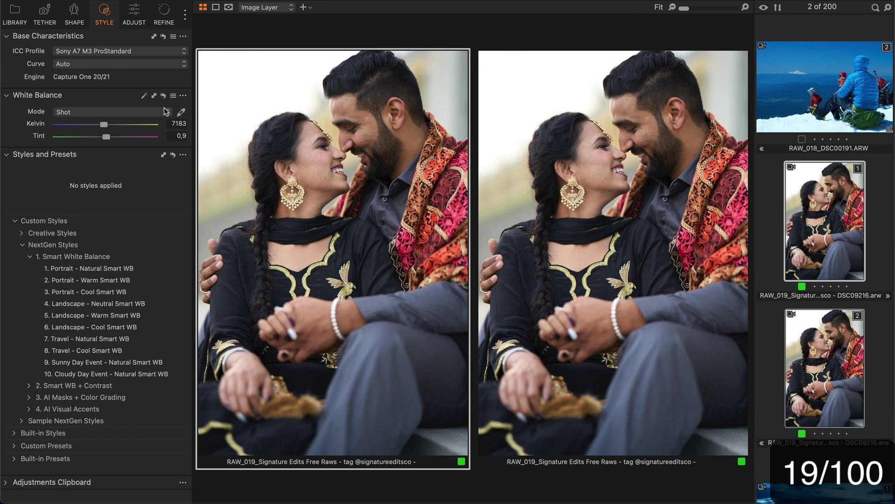
Apply auto white balance to the first RAW_019 seated couple variant and 1. Portrait - Natural Smart WB to the second variant
{"action": "left_click", "coordinate": [144, 95]}
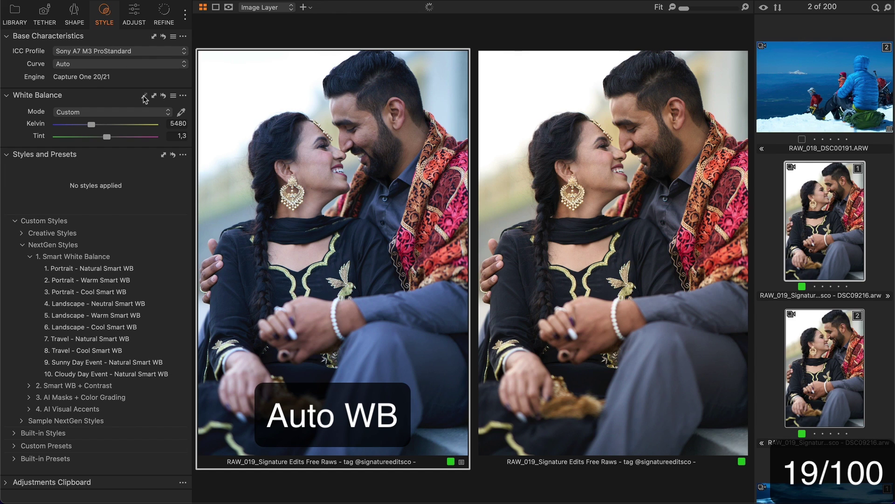
{"action": "left_click", "coordinate": [548, 146]}
{"action": "left_click", "coordinate": [145, 272]}
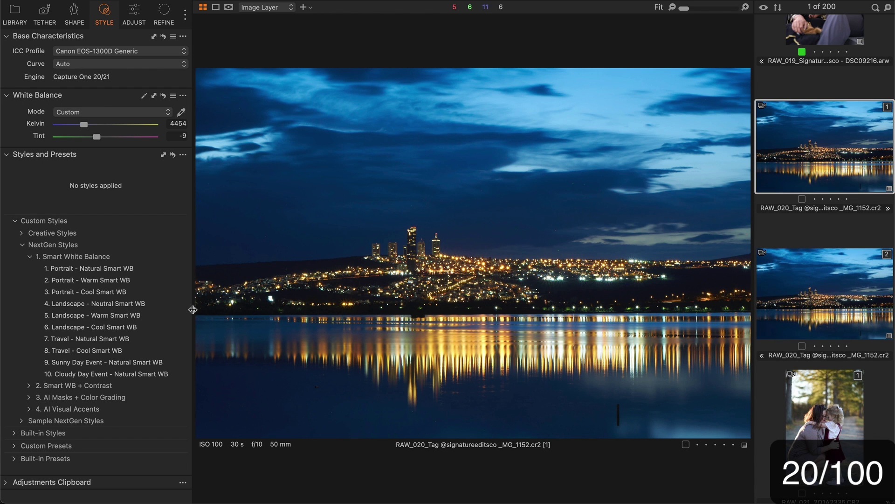
Try 4. Landscape - Neutral Smart WB on the first RAW_020 night city variant, settling on 5. Landscape - Warm Smart WB
{"action": "left_click", "coordinate": [159, 309]}
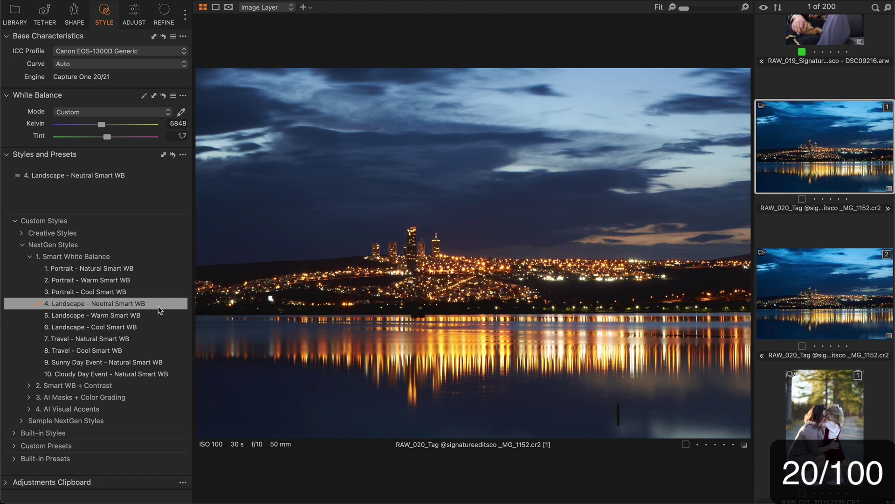
{"action": "left_click", "coordinate": [148, 315]}
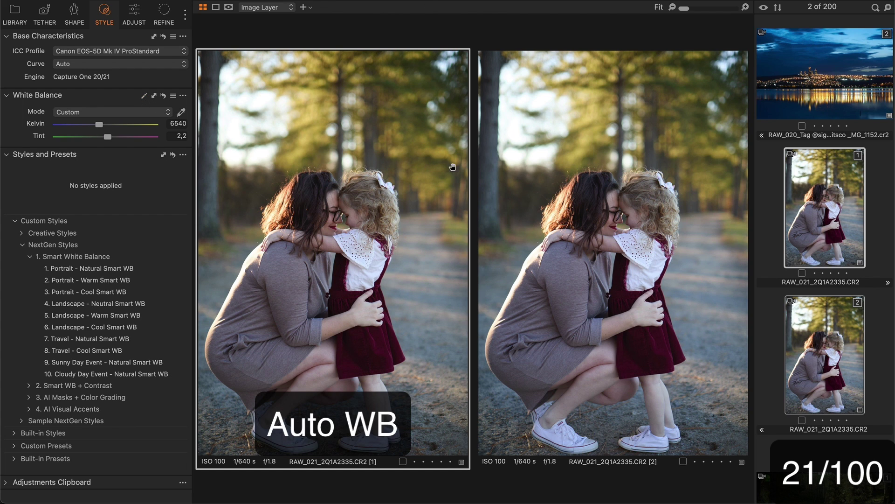
Apply 2. Portrait - Warm Smart WB to the second RAW_021 mother and child variant
{"action": "left_click", "coordinate": [504, 177]}
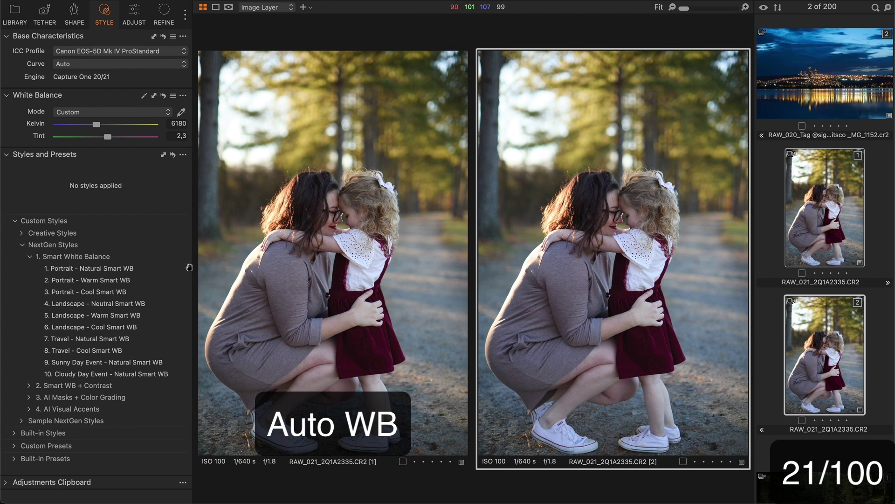
{"action": "left_click", "coordinate": [138, 280]}
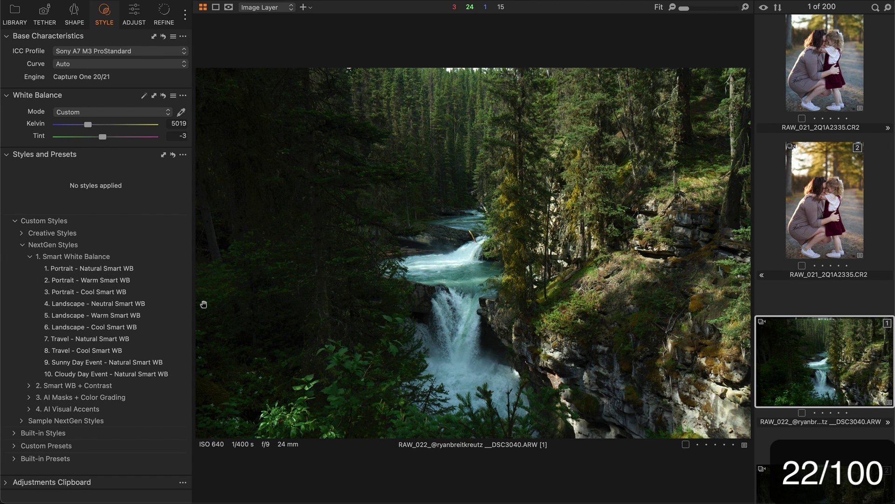
Apply 4. Landscape - Neutral Smart WB to the first RAW_022 waterfall variant and 1. Portrait - Natural Smart WB to the first RAW_023 portrait variant
{"action": "left_click", "coordinate": [167, 304]}
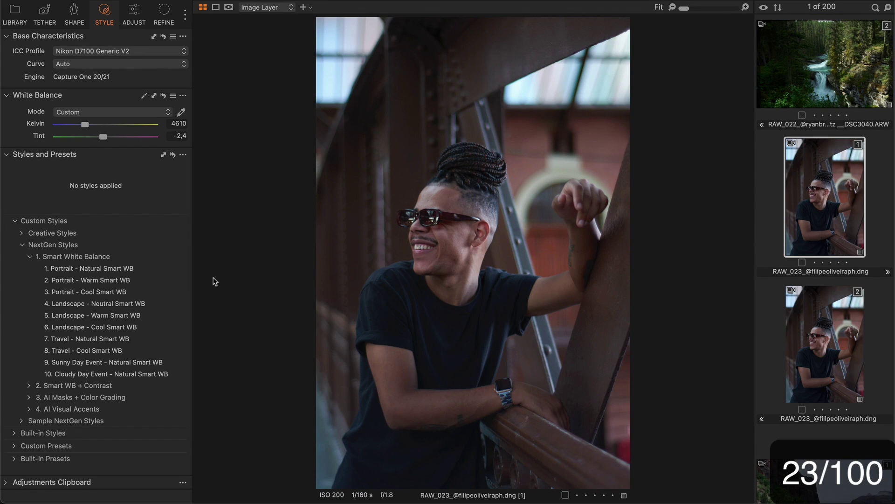
{"action": "left_click", "coordinate": [155, 272]}
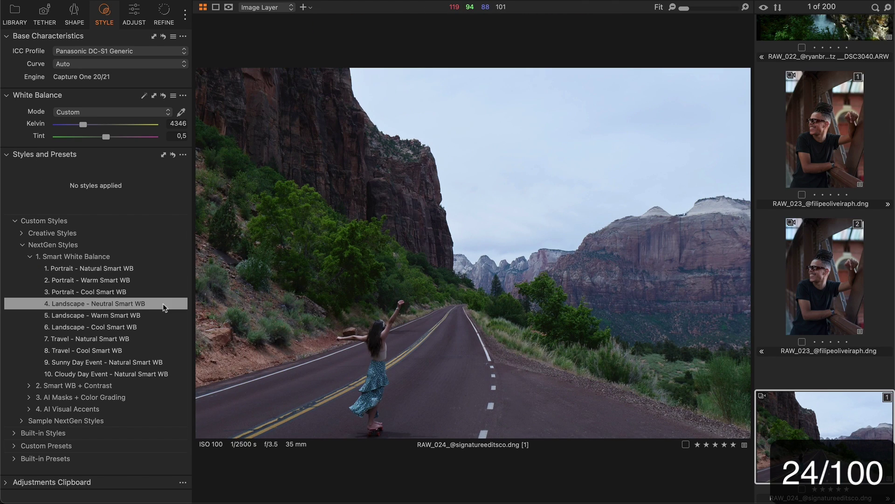
Apply 7. Travel - Natural Smart WB to the first RAW_024 road variant and 2. Portrait - Warm Smart WB to the first RAW_025 sunflower variant
{"action": "left_click", "coordinate": [120, 345]}
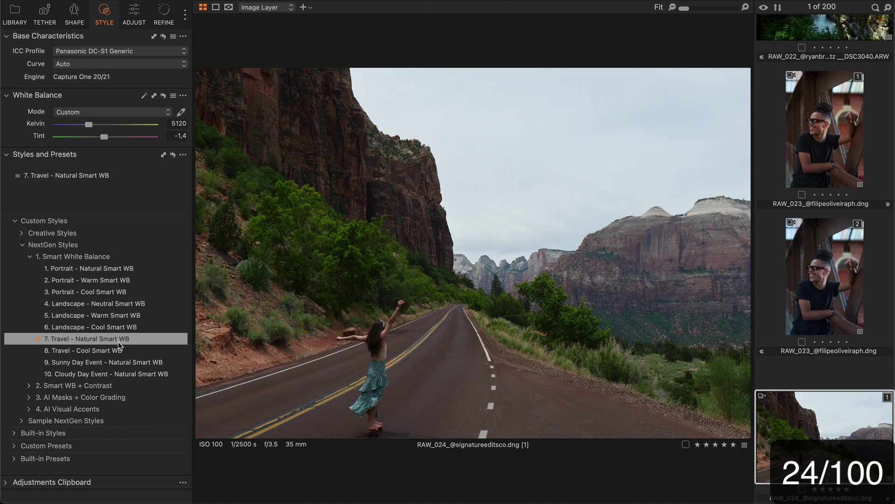
{"action": "key", "text": "Right"}
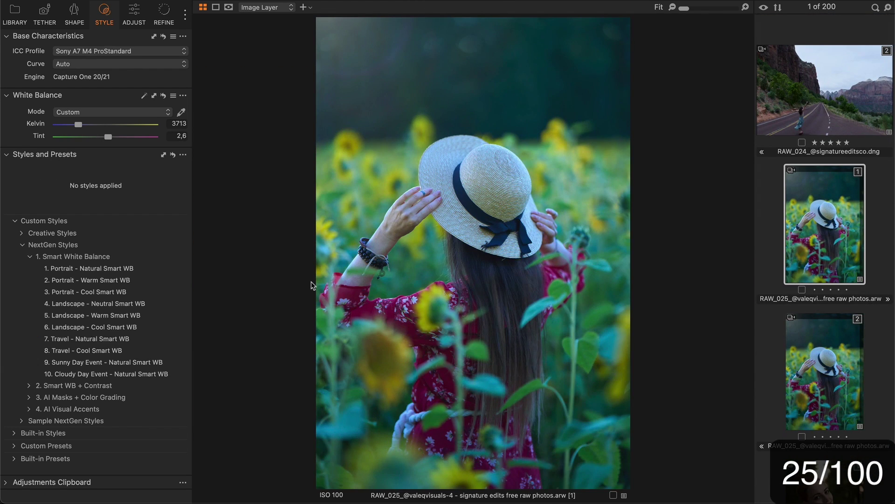
{"action": "left_click", "coordinate": [127, 280]}
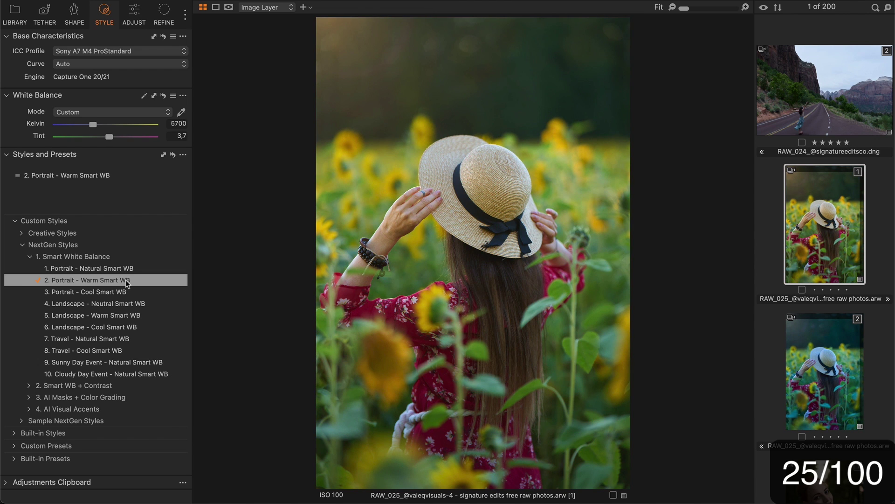
Compare both RAW_026 portrait variants, applying auto white balance to the first and 1. Portrait - Natural Smart WB to the second
{"action": "key", "text": "Right"}
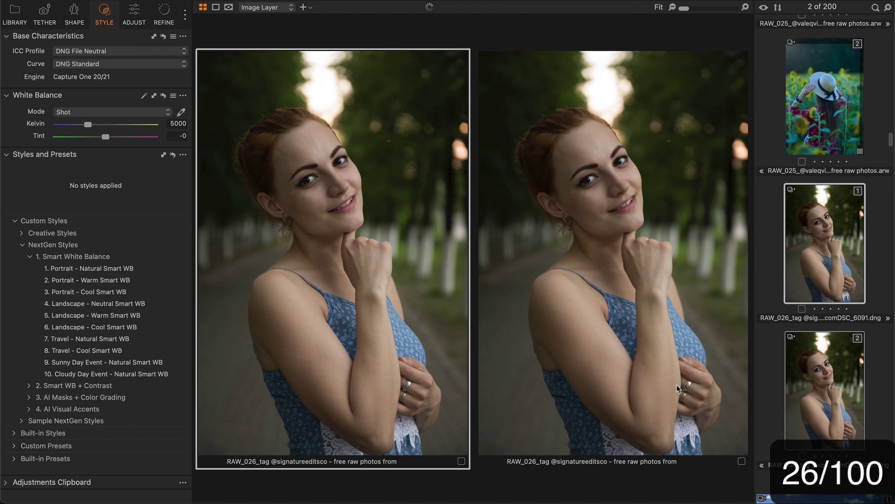
{"action": "left_click", "coordinate": [815, 404], "text": "super"}
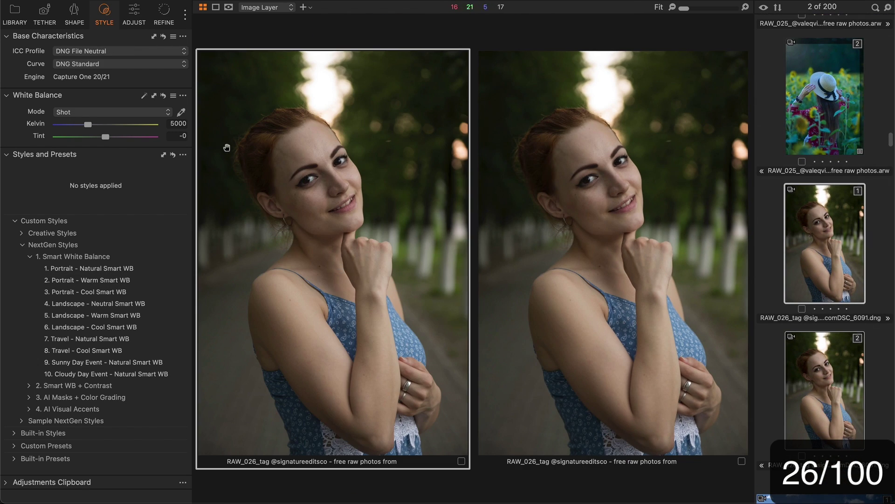
{"action": "left_click", "coordinate": [145, 96]}
{"action": "left_click", "coordinate": [556, 175]}
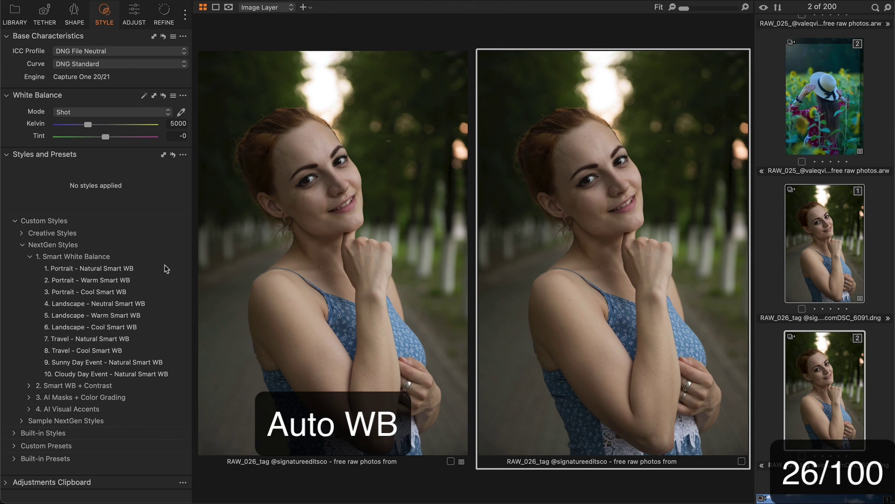
{"action": "left_click", "coordinate": [138, 270]}
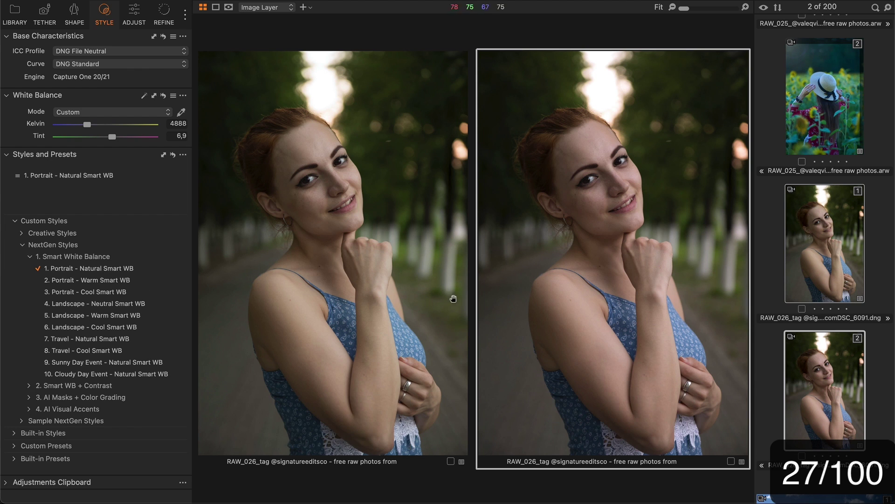
Apply 4. Landscape - Neutral Smart WB to the first RAW_027 waterfall variant and 2. Portrait - Warm Smart WB to the first RAW_028 variant
{"action": "key", "text": "Right"}
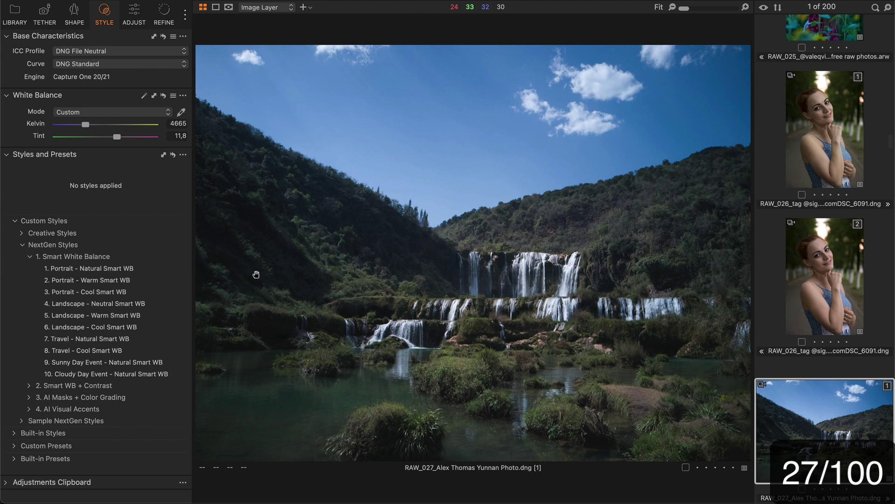
{"action": "left_click", "coordinate": [155, 304]}
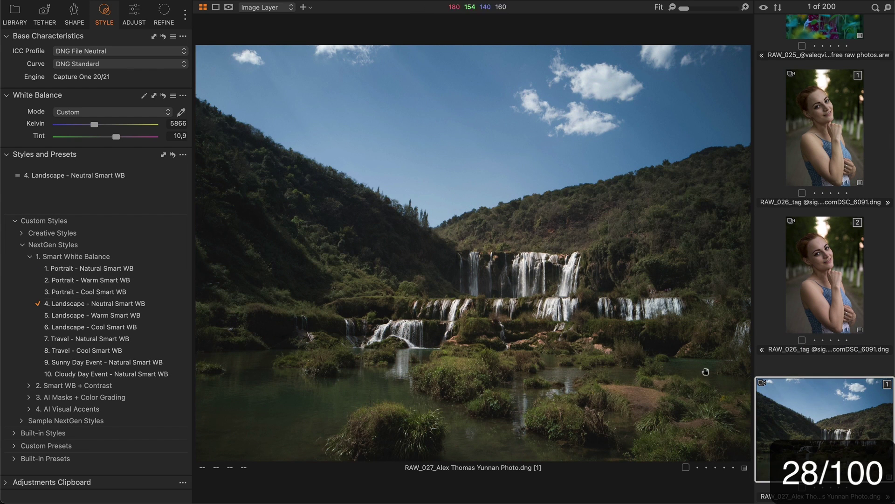
{"action": "key", "text": "Right"}
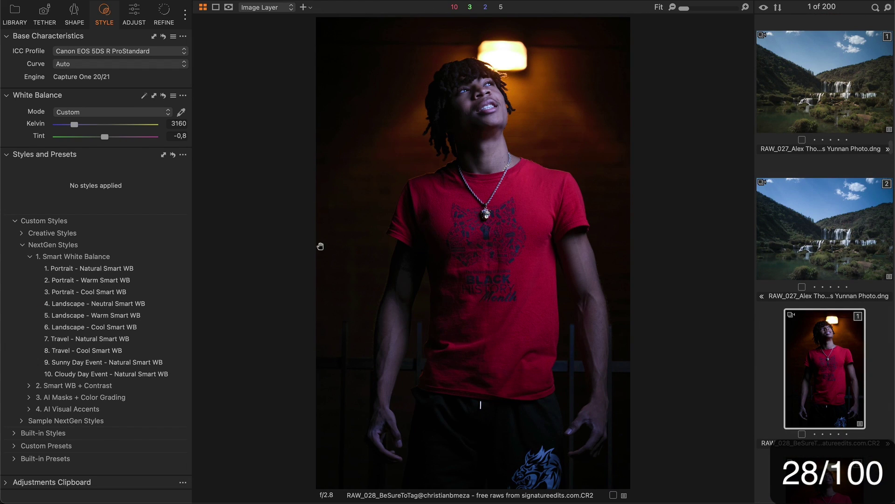
{"action": "left_click", "coordinate": [130, 268]}
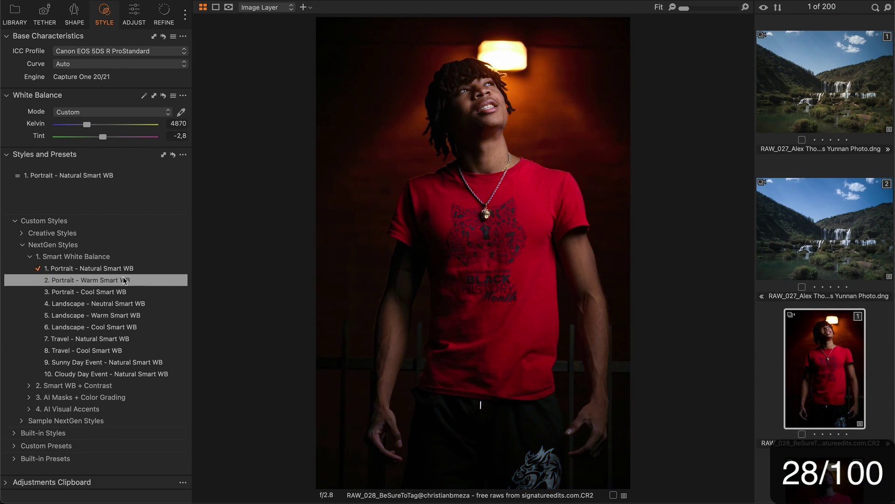
{"action": "left_click", "coordinate": [124, 280]}
Try 7. Travel - Natural Smart WB on the first RAW_029 hiker variant, settling on 10. Cloudy Day Event - Natural Smart WB
{"action": "key", "text": "Right"}
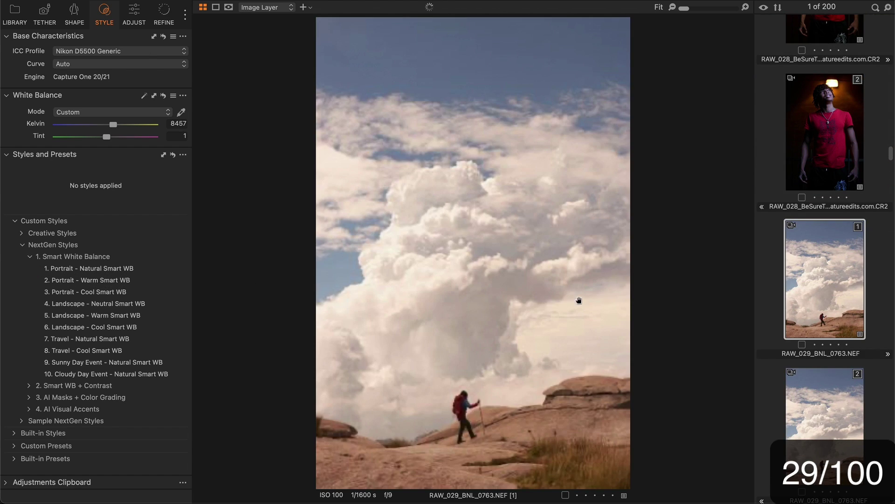
{"action": "left_click", "coordinate": [139, 339]}
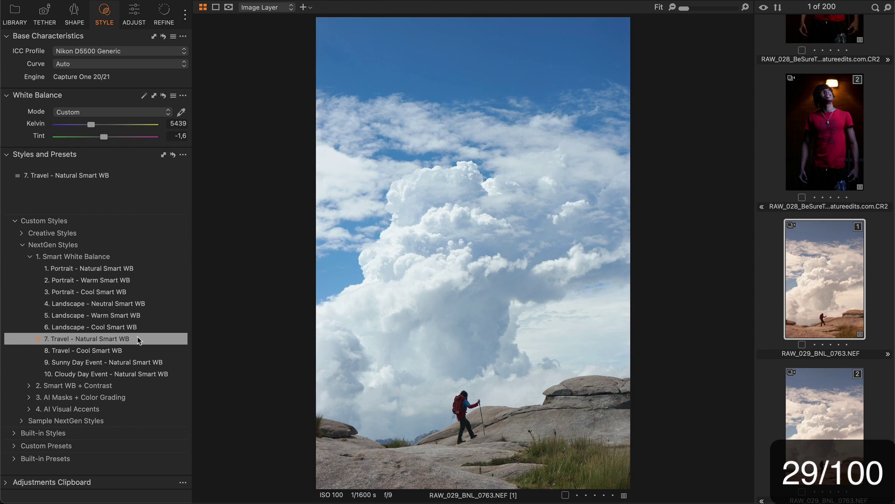
{"action": "left_click", "coordinate": [149, 375]}
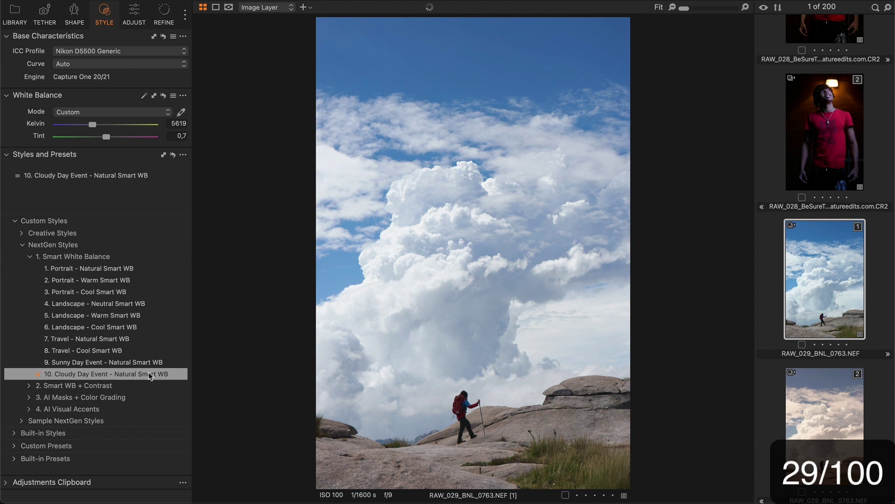
Apply 1. Portrait - Natural Smart WB to the first RAW_030 portrait variant and try 3. Portrait - Cool Smart WB
{"action": "scroll", "coordinate": [835, 187], "scroll_direction": "down", "scroll_amount": 5}
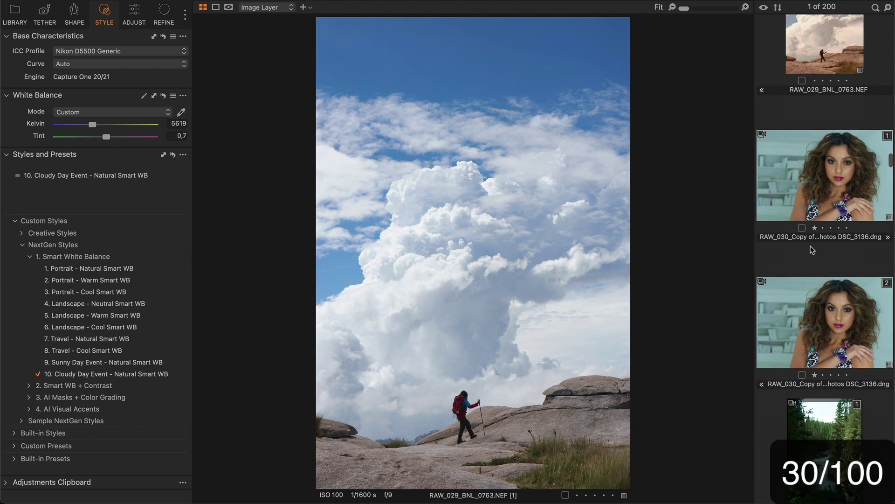
{"action": "left_click", "coordinate": [835, 169]}
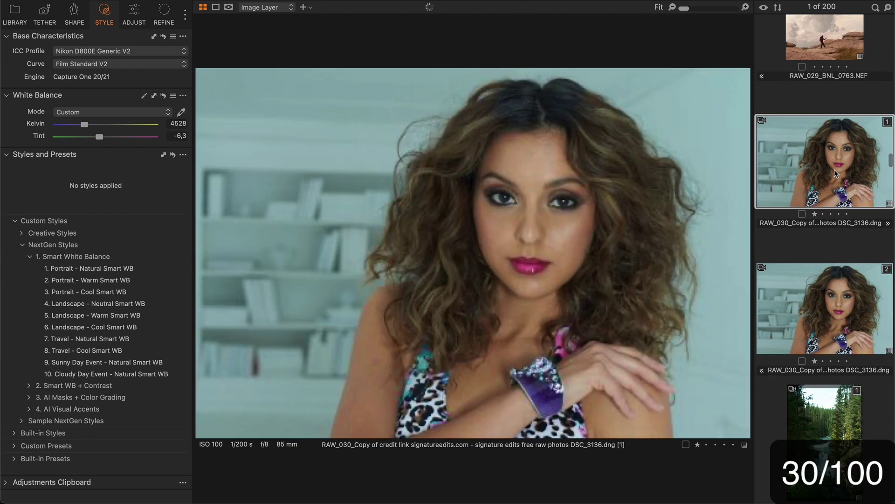
{"action": "left_click", "coordinate": [136, 269]}
{"action": "left_click", "coordinate": [136, 292]}
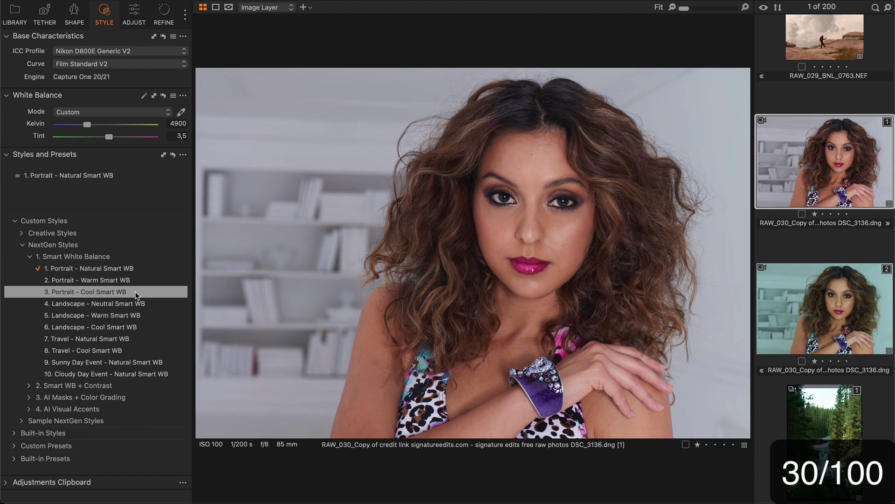
Apply 4. Landscape - Neutral Smart WB to the first RAW_031 river variant and 1. Portrait - Natural Smart WB to the first RAW_032 variant
{"action": "key", "text": "Down"}
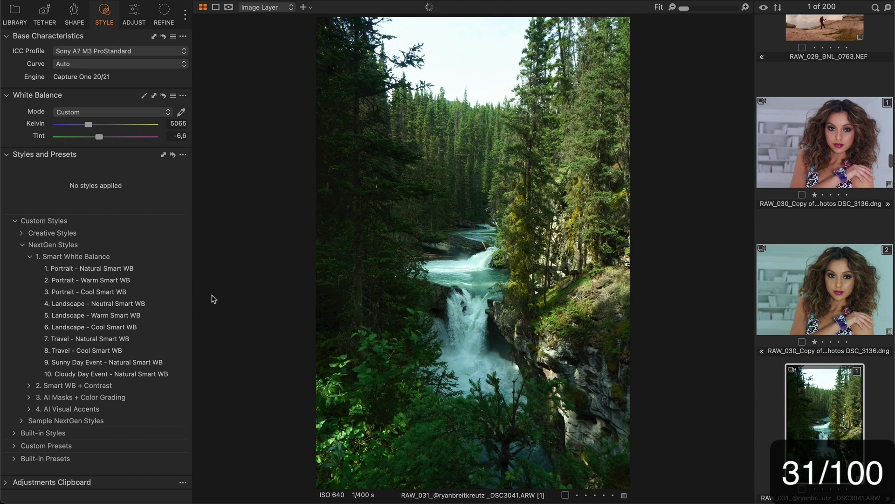
{"action": "left_click", "coordinate": [152, 304]}
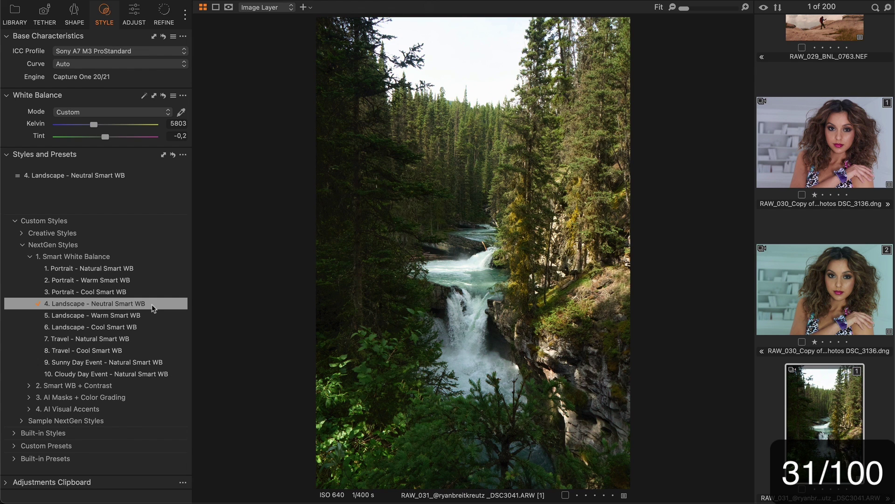
{"action": "key", "text": "Down"}
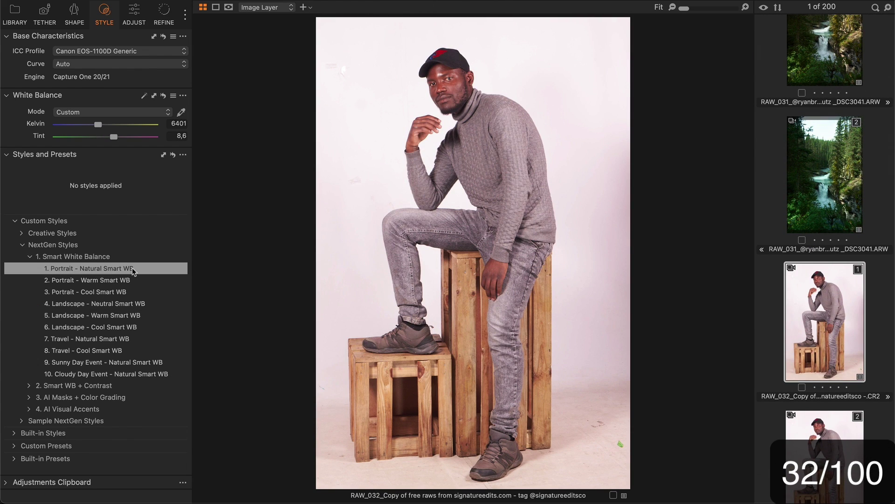
{"action": "left_click", "coordinate": [133, 269]}
Compare both RAW_033 couple variants, applying auto white balance to the first and settling on 2. Portrait - Warm Smart WB for the second
{"action": "scroll", "coordinate": [832, 274], "scroll_direction": "down", "scroll_amount": 2}
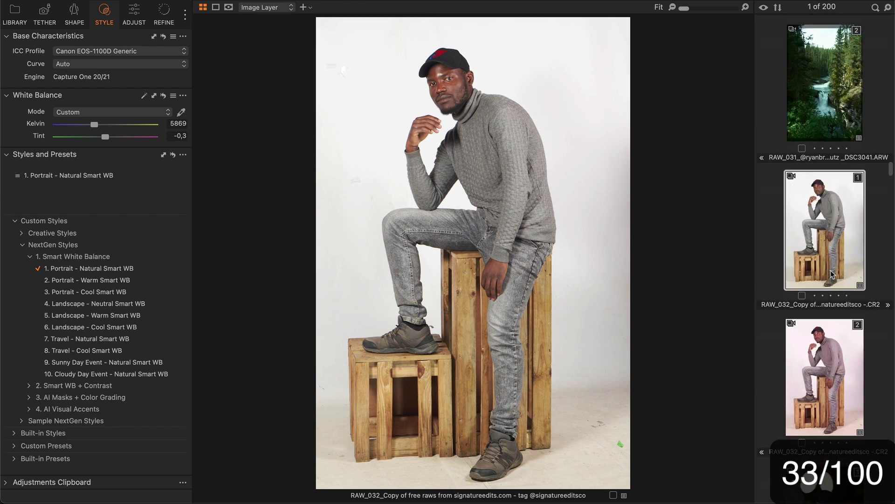
{"action": "key", "text": "Down"}
{"action": "key", "text": "shift+Down"}
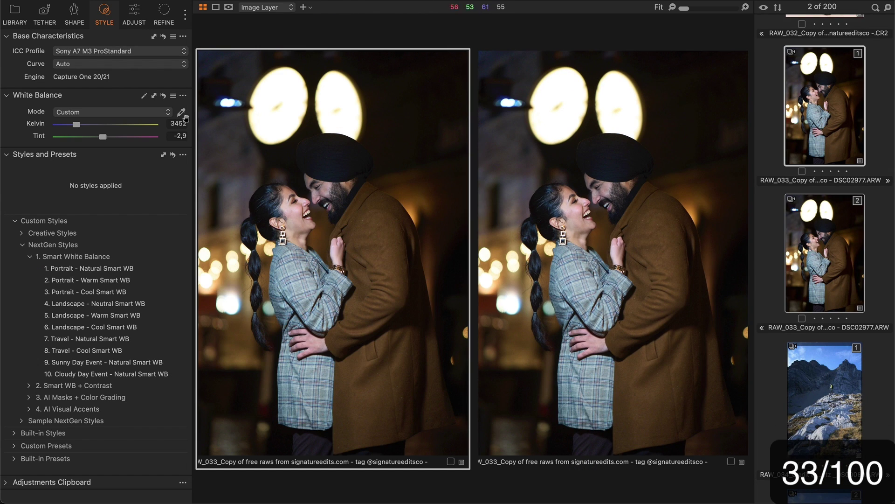
{"action": "left_click", "coordinate": [146, 96]}
{"action": "left_click", "coordinate": [544, 171]}
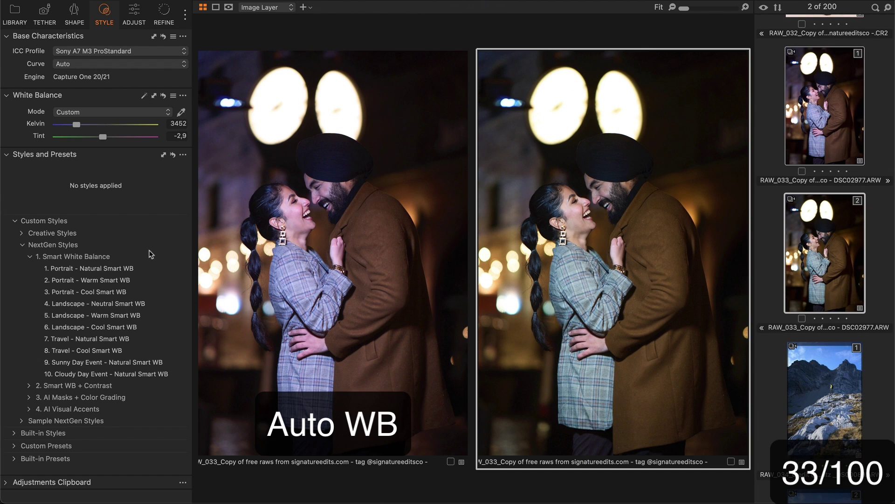
{"action": "left_click", "coordinate": [114, 265]}
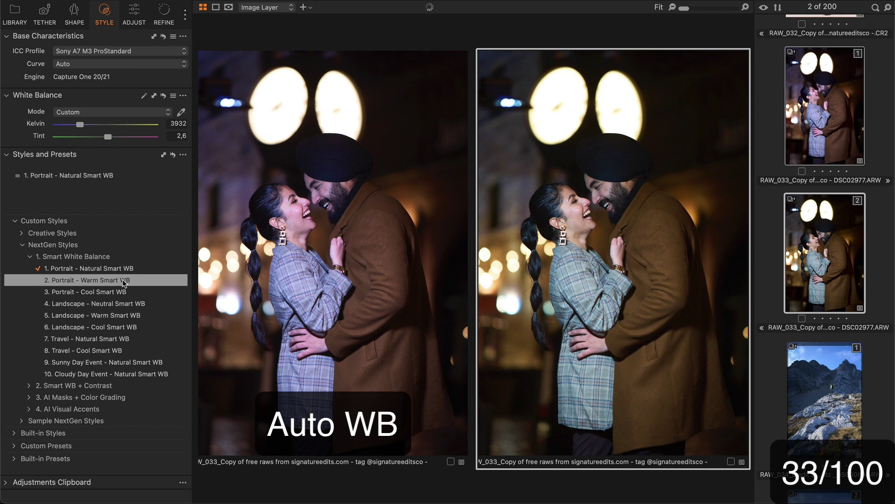
{"action": "left_click", "coordinate": [122, 279]}
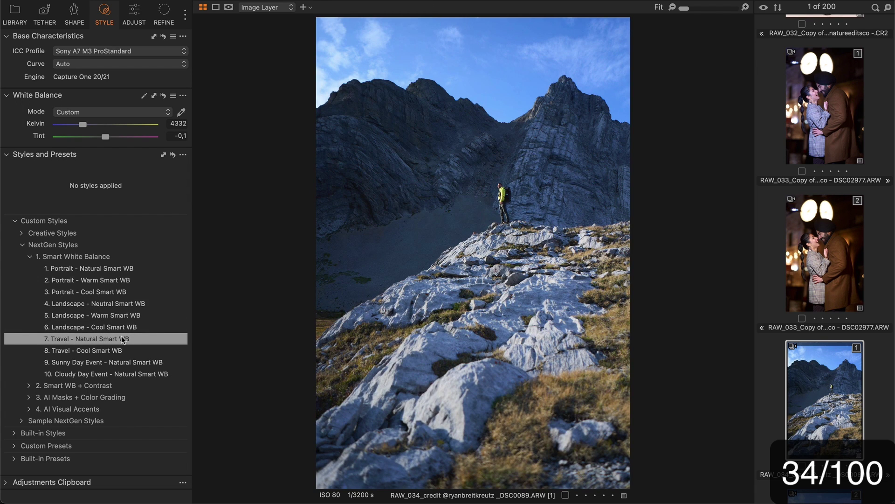
Try 7. Travel - Natural Smart WB on the first RAW_034 mountain variant, settling on 8. Travel - Cool Smart WB
{"action": "left_click", "coordinate": [121, 336]}
{"action": "left_click", "coordinate": [135, 347]}
Try 1. Portrait - Natural Smart WB on the first RAW_035 portrait variant, settling on 2. Portrait - Warm Smart WB
{"action": "key", "text": "Right"}
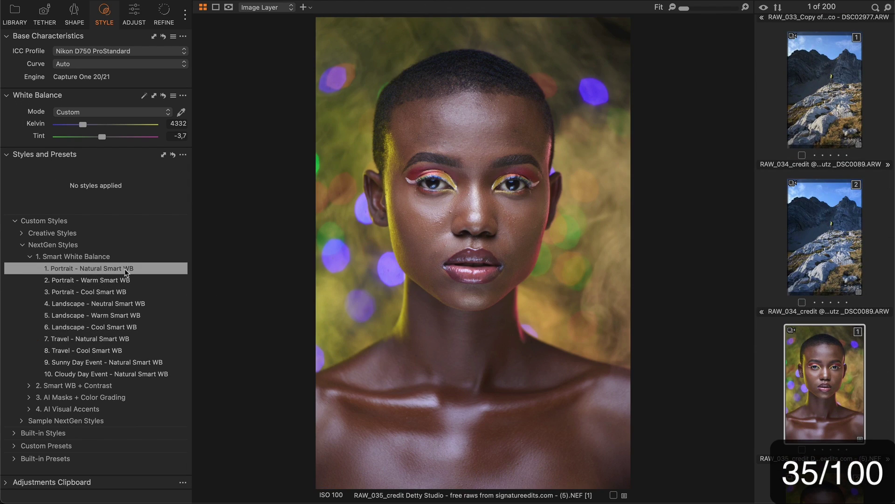
{"action": "left_click", "coordinate": [126, 272]}
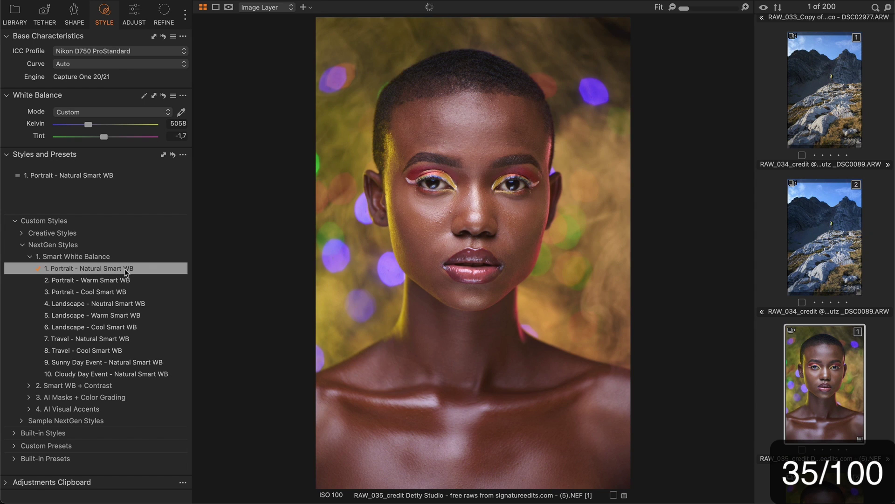
{"action": "left_click", "coordinate": [139, 284]}
Apply 6. Landscape - Cool Smart WB to the first RAW_036 lake variant and 1. Portrait - Natural Smart WB to the first RAW_037 variant
{"action": "key", "text": "Right"}
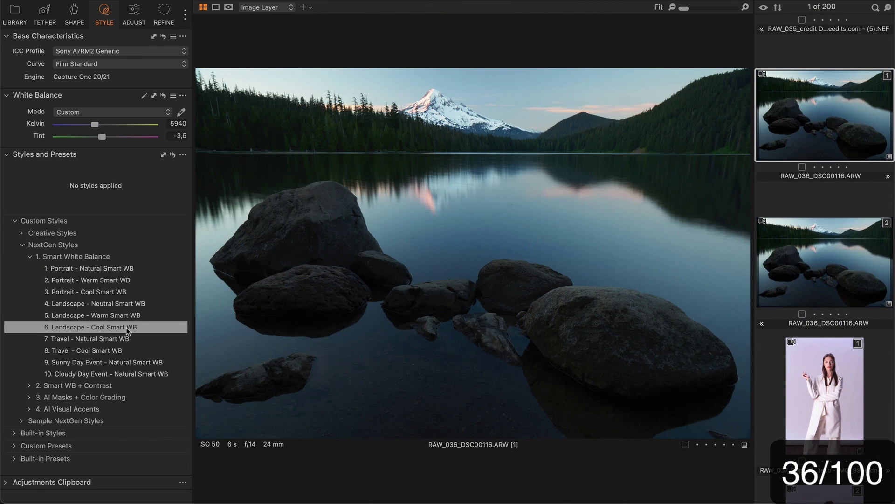
{"action": "left_click", "coordinate": [126, 327]}
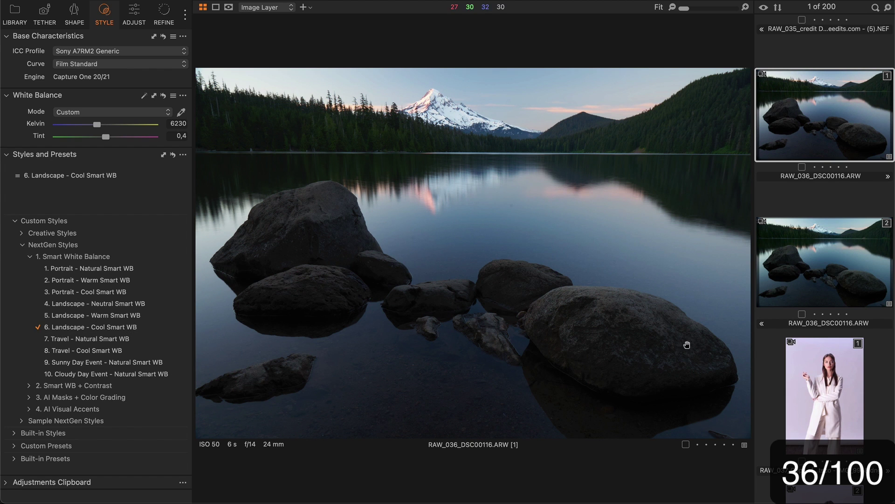
{"action": "key", "text": "Right"}
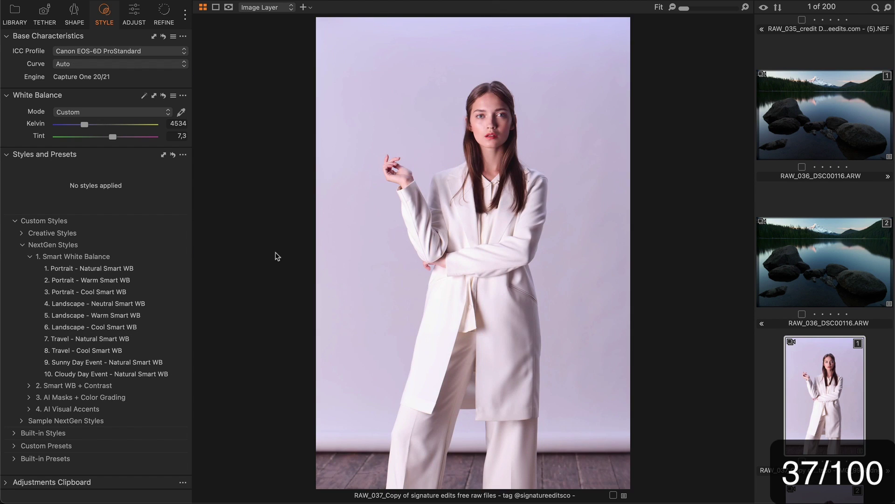
{"action": "left_click", "coordinate": [137, 270]}
Apply 6. Landscape - Cool Smart WB to the first RAW_038 mountain variant and 1. Portrait - Natural Smart WB to the first RAW_039 variant
{"action": "key", "text": "Right"}
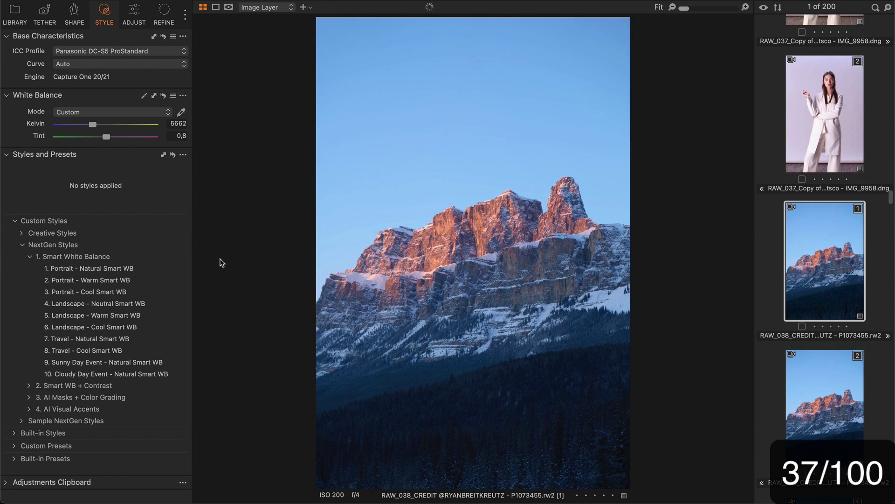
{"action": "left_click", "coordinate": [123, 328]}
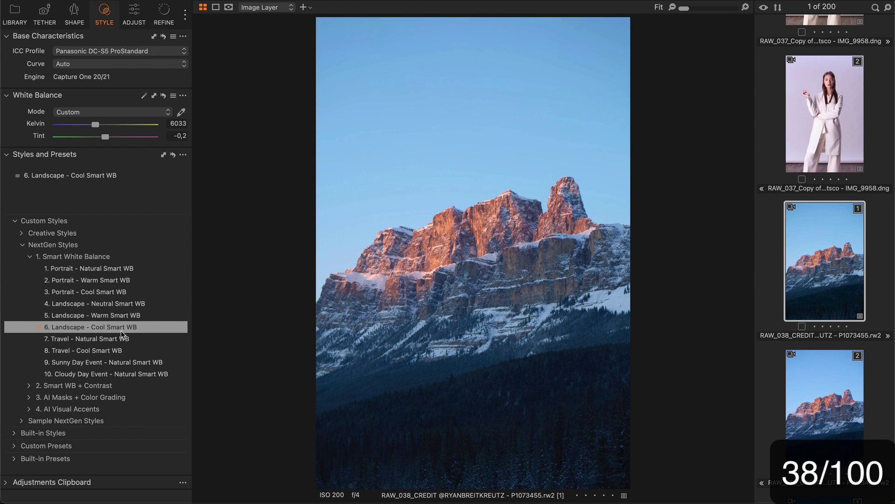
{"action": "key", "text": "Right"}
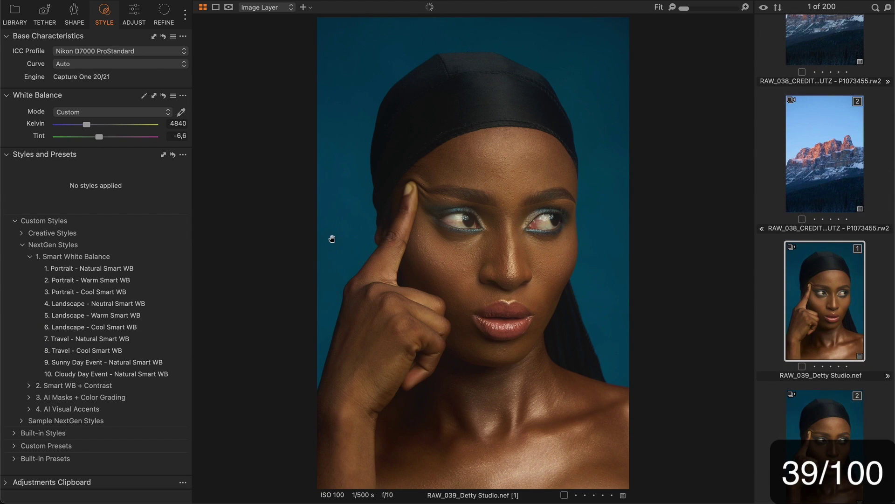
{"action": "left_click", "coordinate": [130, 269]}
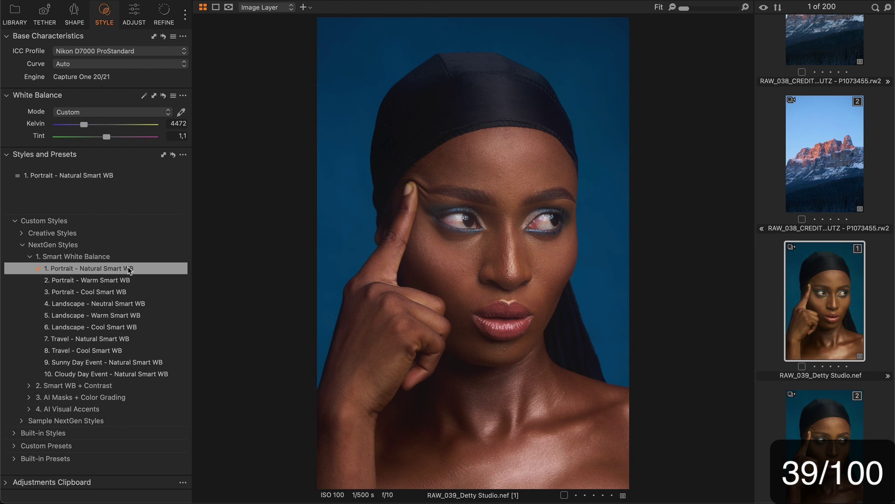
Apply 6. Landscape - Cool Smart WB to the first variant of the RAW_040 night bridge photo
{"action": "scroll", "coordinate": [820, 261], "scroll_direction": "down", "scroll_amount": 3}
{"action": "left_click", "coordinate": [820, 107]}
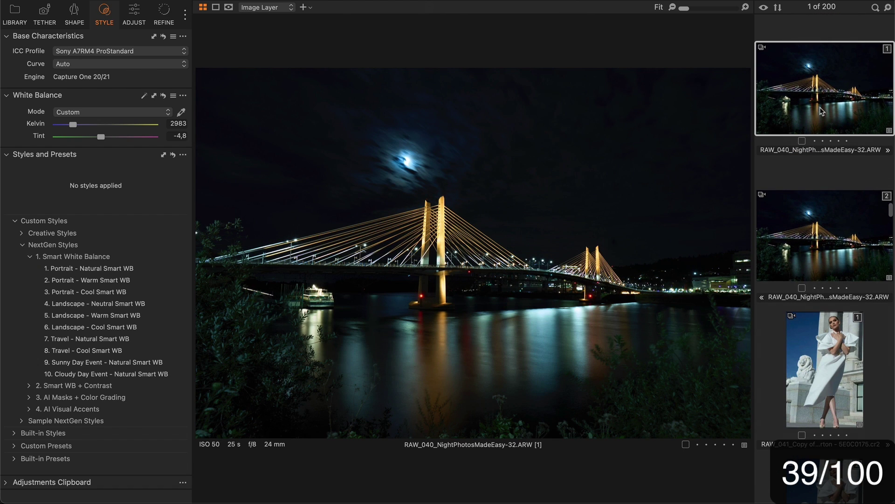
{"action": "left_click", "coordinate": [141, 330]}
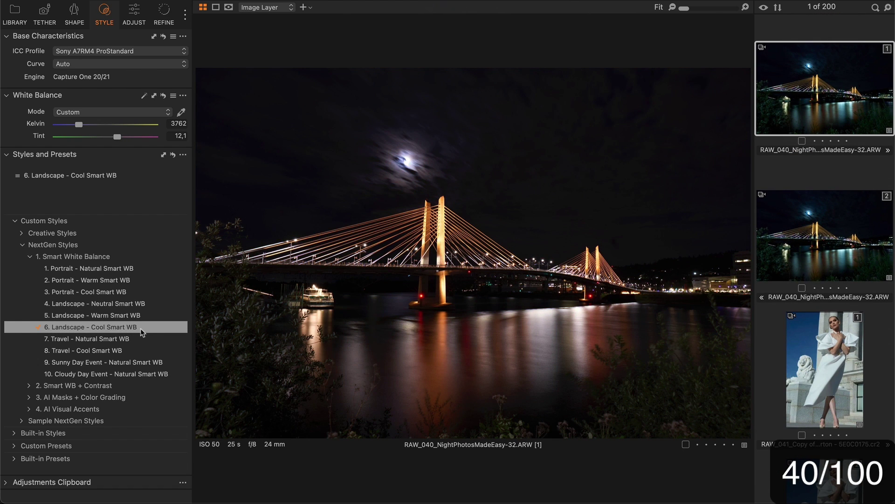
Try 1. Portrait - Natural Smart WB on the first RAW_041 variant, settling on 9. Sunny Day Event - Natural Smart WB
{"action": "left_click", "coordinate": [825, 353]}
{"action": "left_click", "coordinate": [130, 270]}
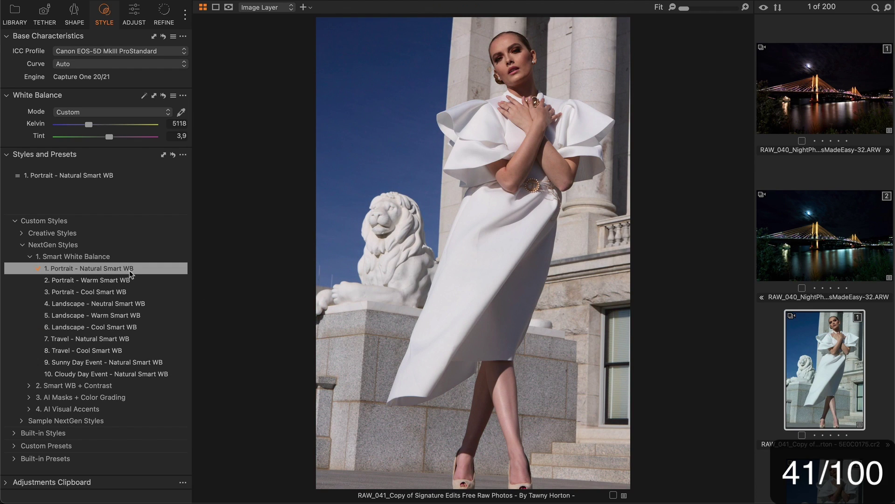
{"action": "left_click", "coordinate": [146, 363]}
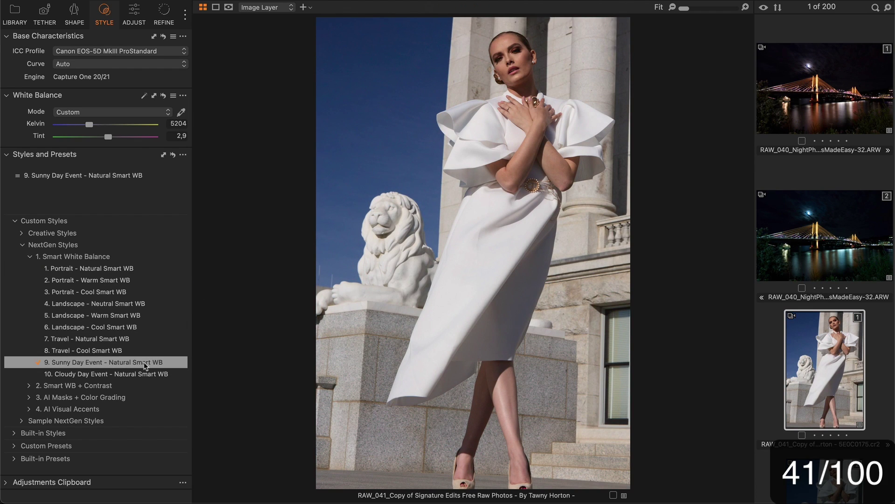
Apply 8. Travel - Cool Smart WB to the first RAW_042 variant; on RAW_043 try 1. Portrait - Natural, settling on 2. Portrait - Warm
{"action": "key", "text": "Right"}
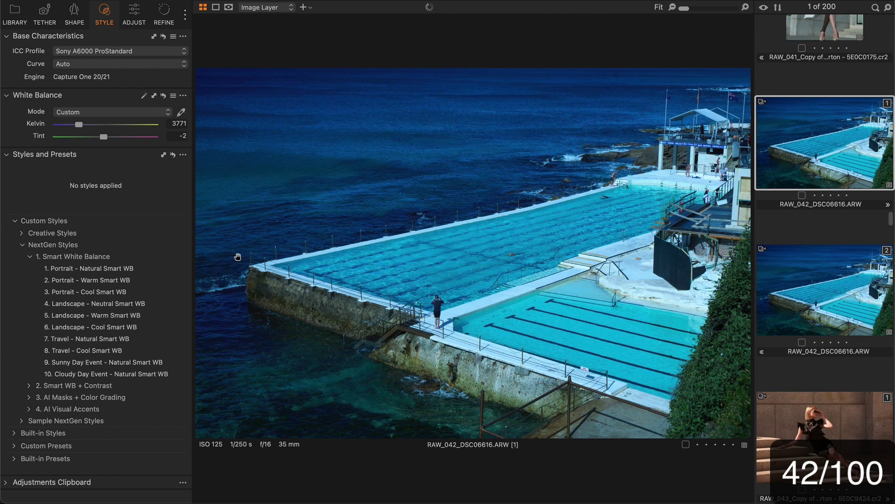
{"action": "left_click", "coordinate": [138, 352]}
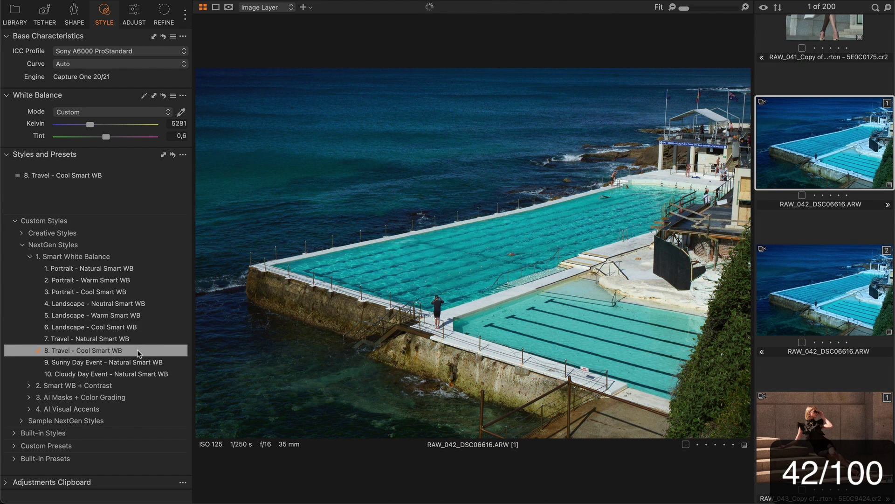
{"action": "key", "text": "Right"}
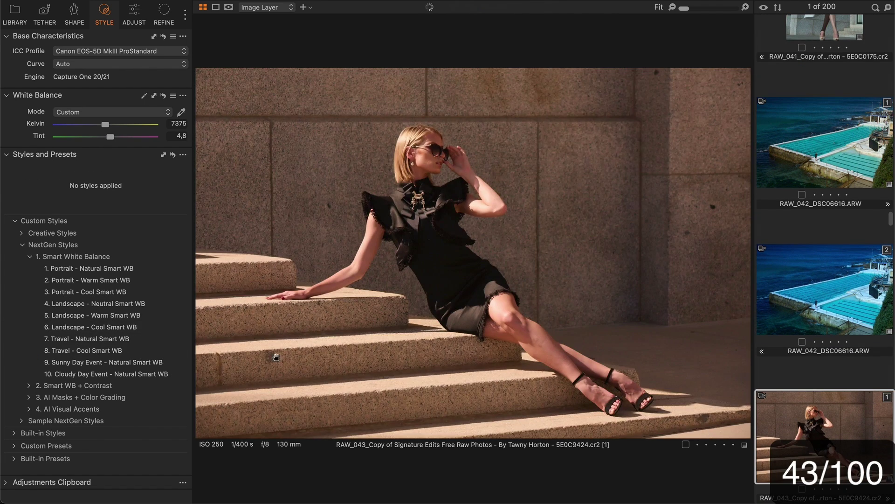
{"action": "left_click", "coordinate": [121, 274]}
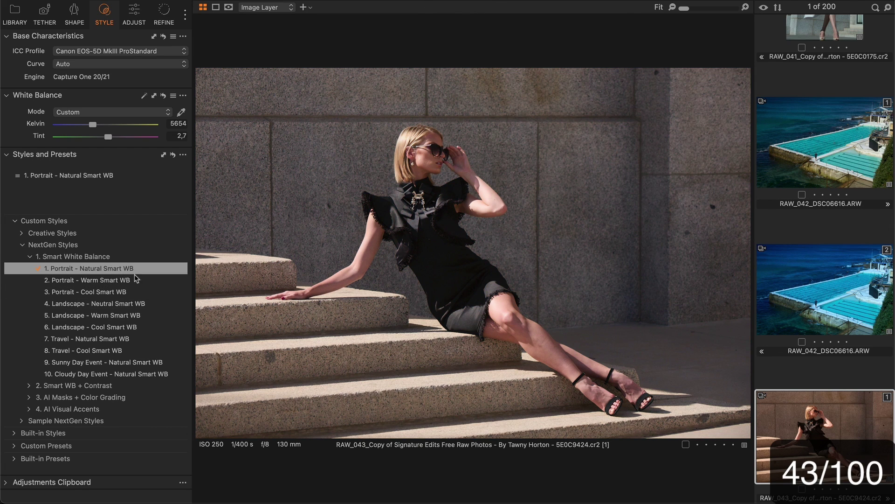
{"action": "left_click", "coordinate": [141, 280]}
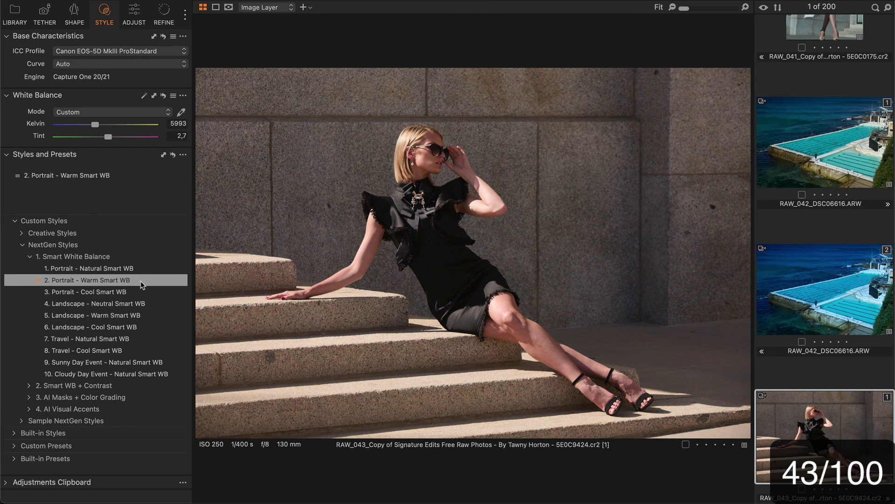
Apply 1. Portrait - Natural Smart WB to the first RAW_044 variant; on RAW_045 try 4. Landscape - Neutral, settling on 8. Travel - Cool
{"action": "key", "text": "Right"}
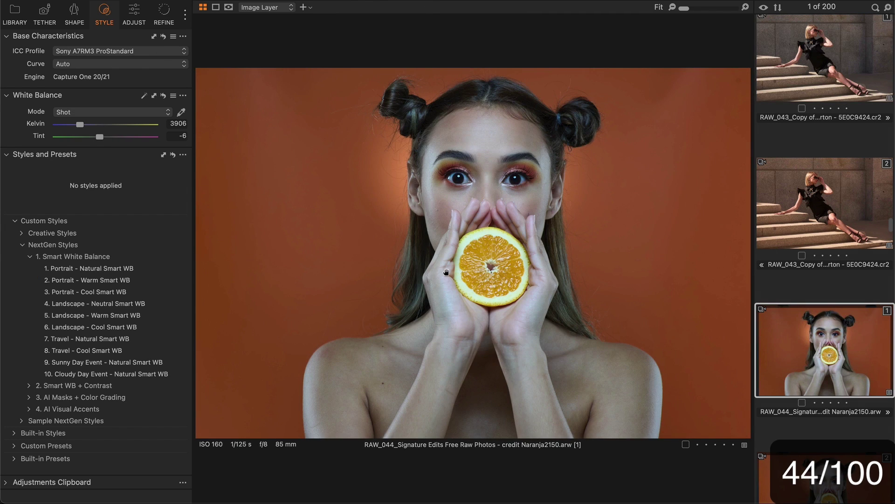
{"action": "left_click", "coordinate": [123, 271]}
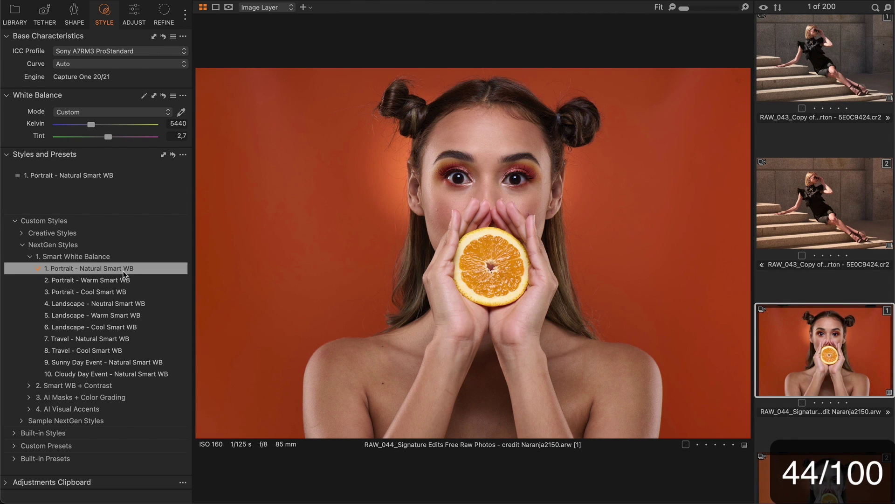
{"action": "key", "text": "Right"}
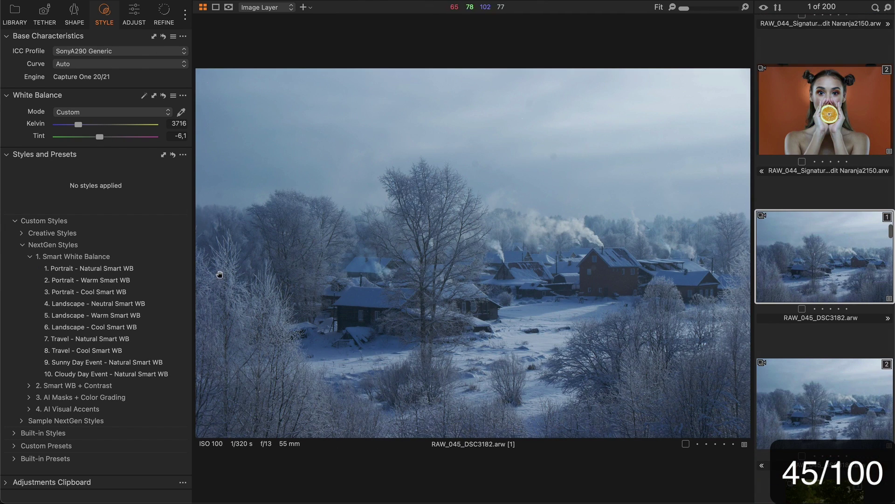
{"action": "left_click", "coordinate": [107, 304]}
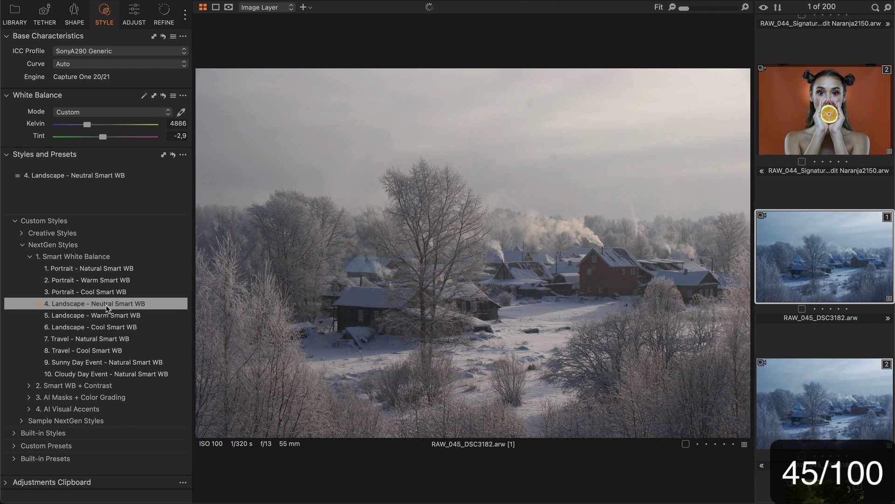
{"action": "left_click", "coordinate": [117, 354]}
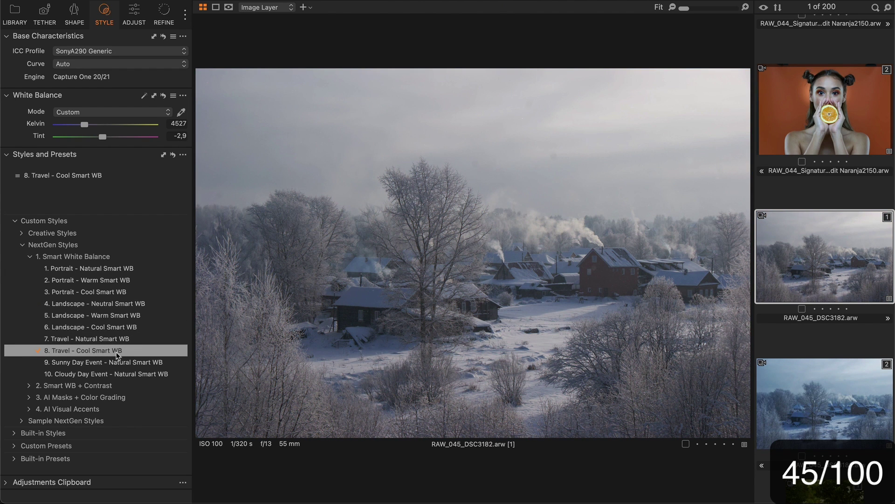
Apply 9. Sunny Day Event - Natural Smart WB to the first RAW_046 variant and 4. Landscape - Neutral Smart WB to the first RAW_047 variant
{"action": "key", "text": "Right"}
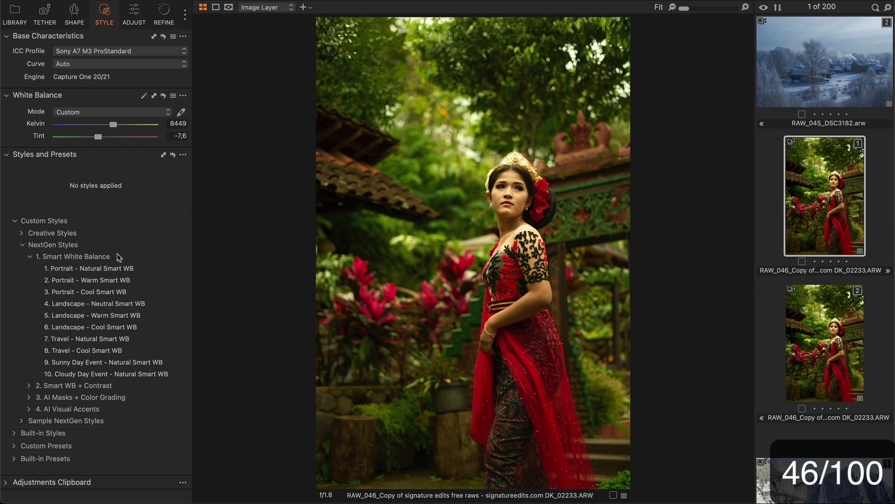
{"action": "left_click", "coordinate": [110, 269]}
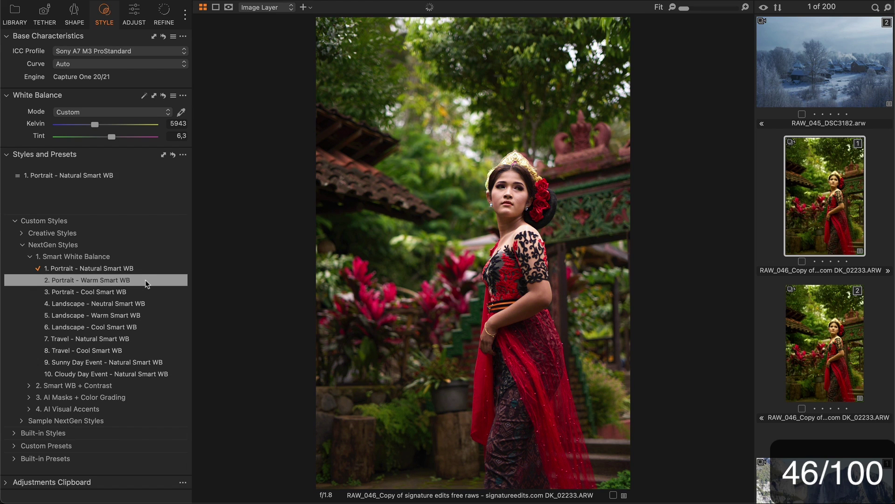
{"action": "left_click", "coordinate": [144, 363]}
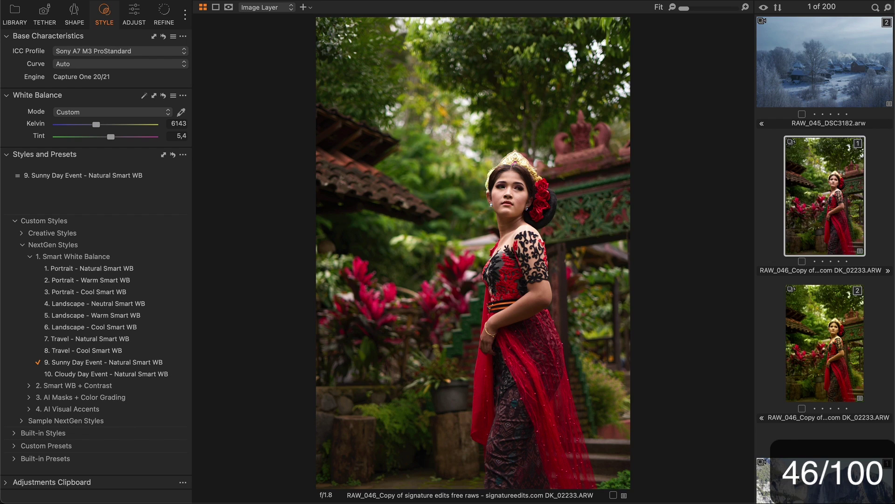
{"action": "key", "text": "Right"}
{"action": "left_click", "coordinate": [128, 305]}
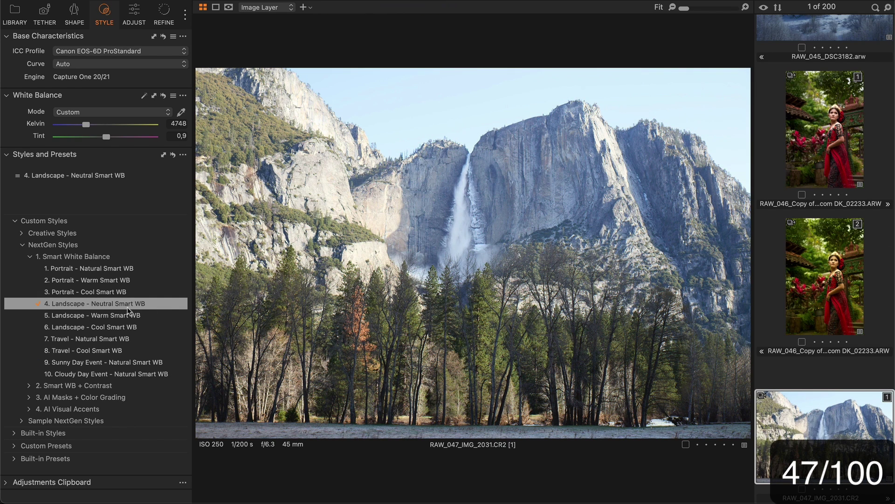
Apply 1. Portrait - Natural Smart WB to the first RAW_048 variant and 4. Landscape - Neutral Smart WB to the first RAW_049 variant
{"action": "key", "text": "Right"}
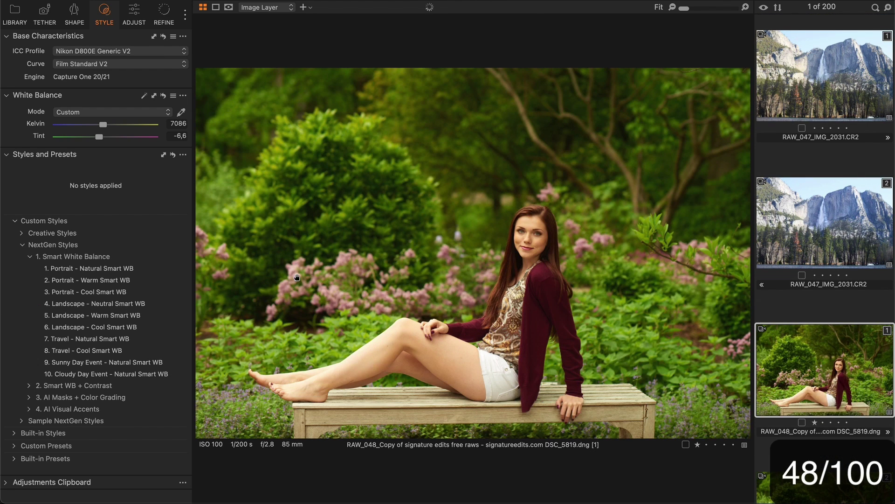
{"action": "left_click", "coordinate": [133, 269]}
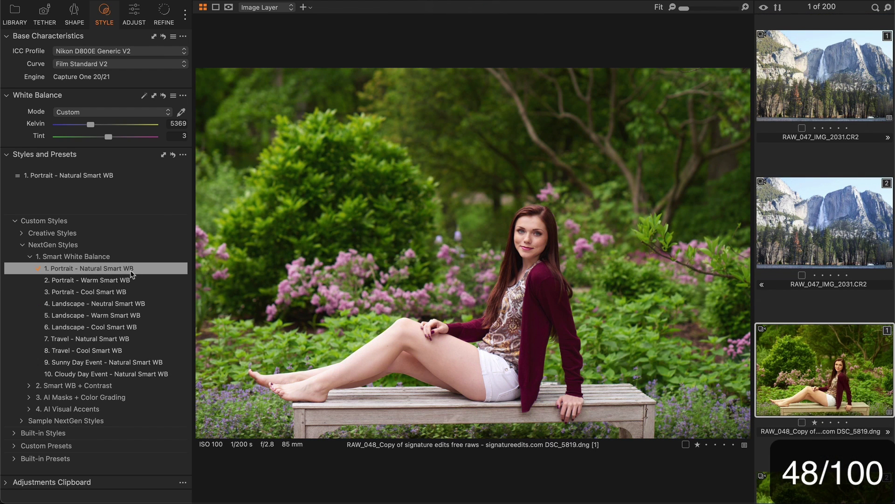
{"action": "key", "text": "Right"}
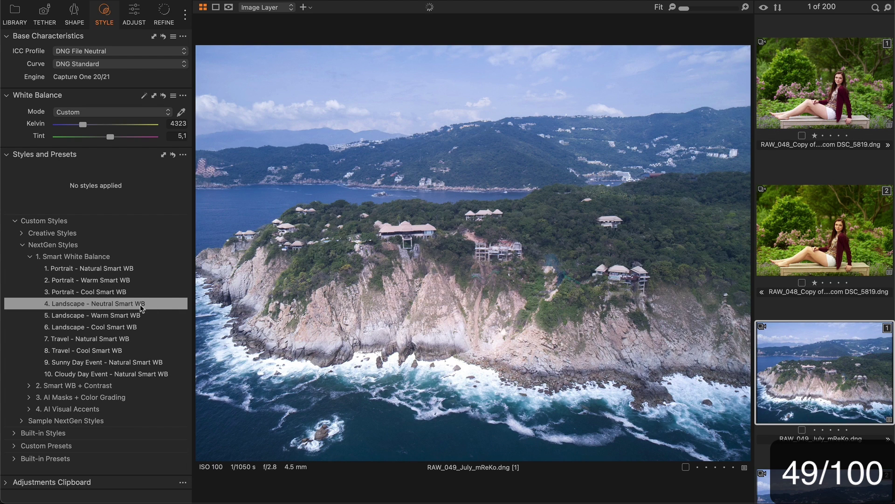
{"action": "left_click", "coordinate": [139, 304]}
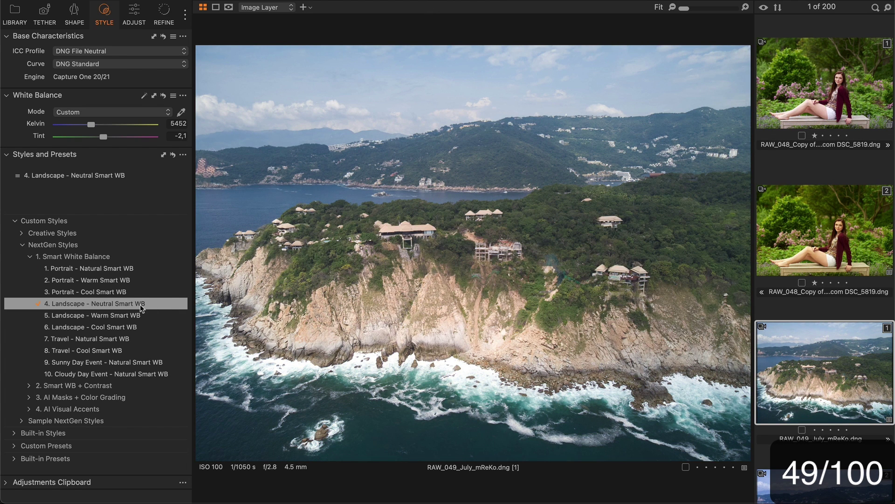
Run auto white balance on the first RAW_050 variant and apply 2. Portrait - Warm Smart WB to the second
{"action": "key", "text": "Right"}
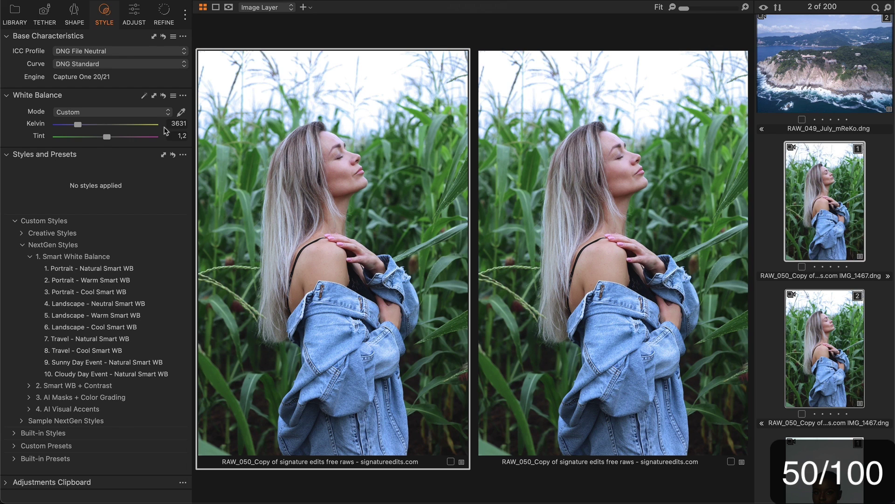
{"action": "left_click", "coordinate": [144, 97]}
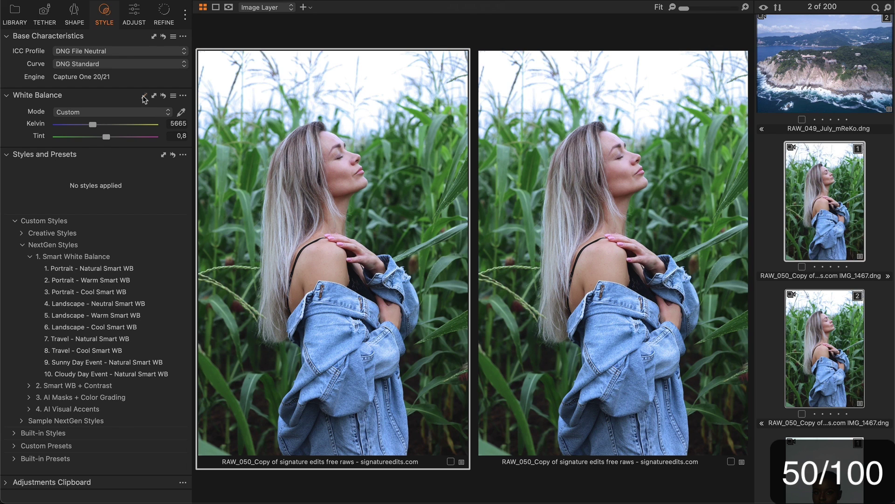
{"action": "left_click", "coordinate": [528, 130]}
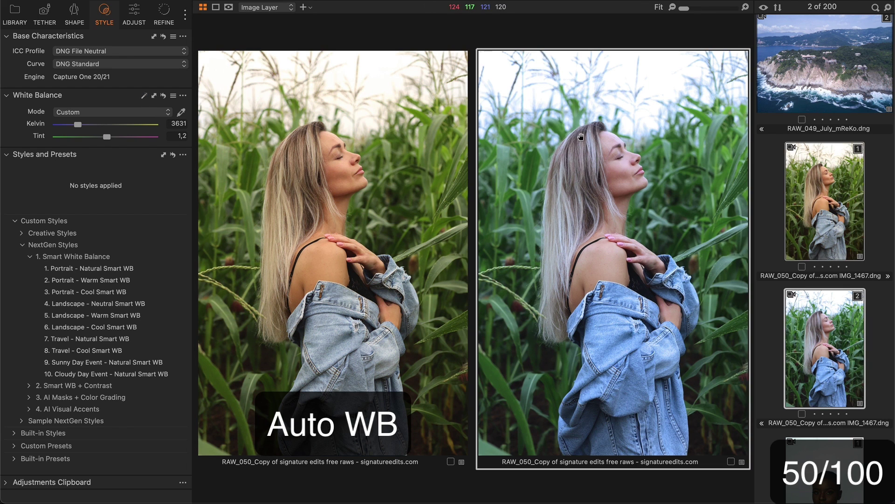
{"action": "left_click", "coordinate": [139, 280]}
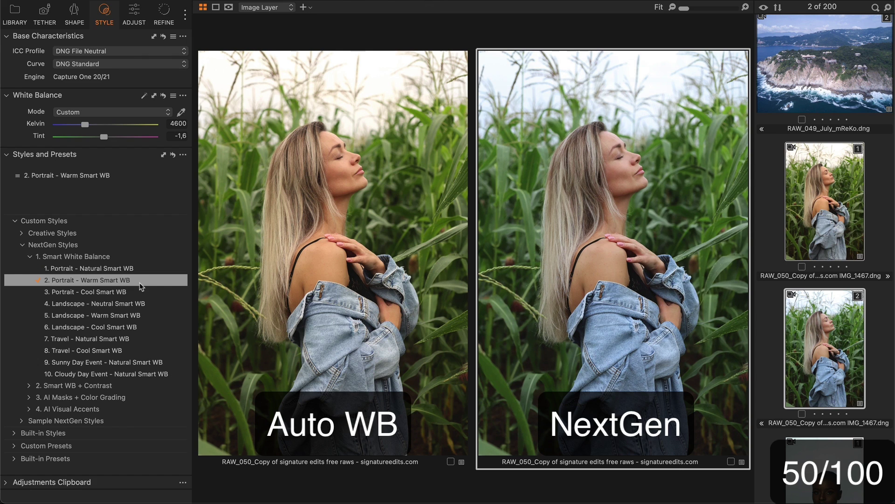
Apply 3. Portrait - Cool Smart WB to the second RAW_051 variant and 4. Landscape - Neutral Smart WB to the second RAW_052 variant
{"action": "key", "text": "Right"}
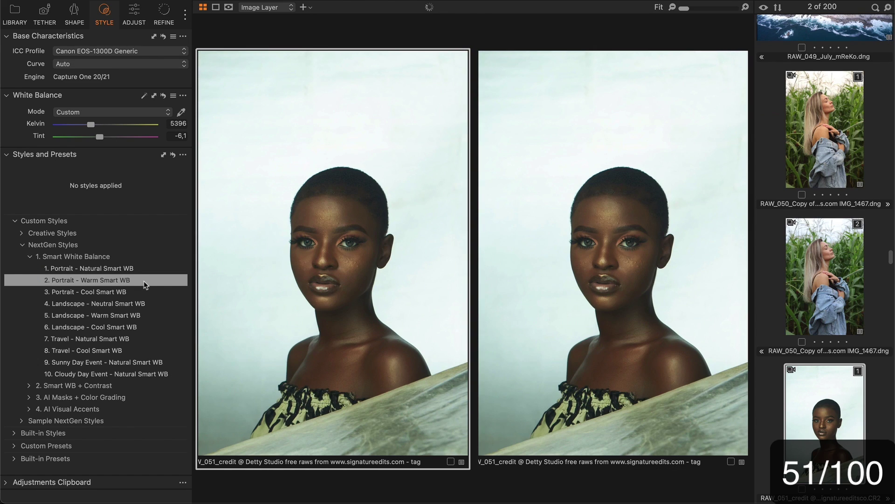
{"action": "left_click", "coordinate": [125, 292]}
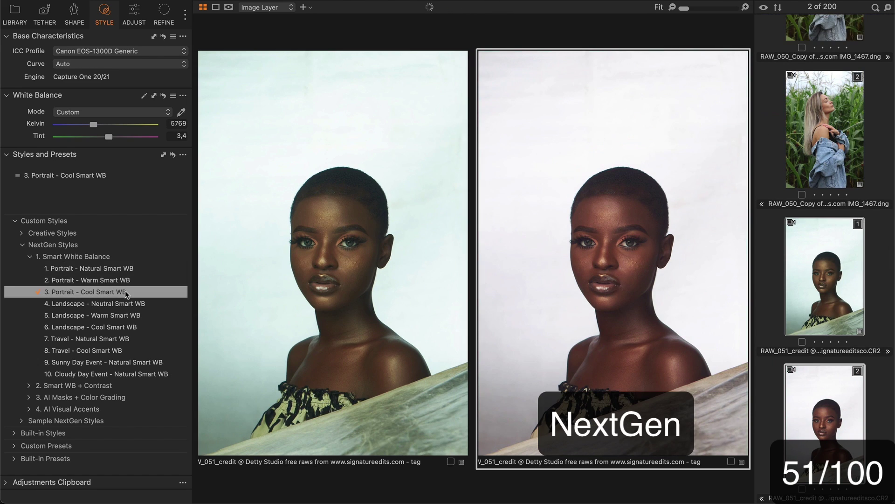
{"action": "key", "text": "Right"}
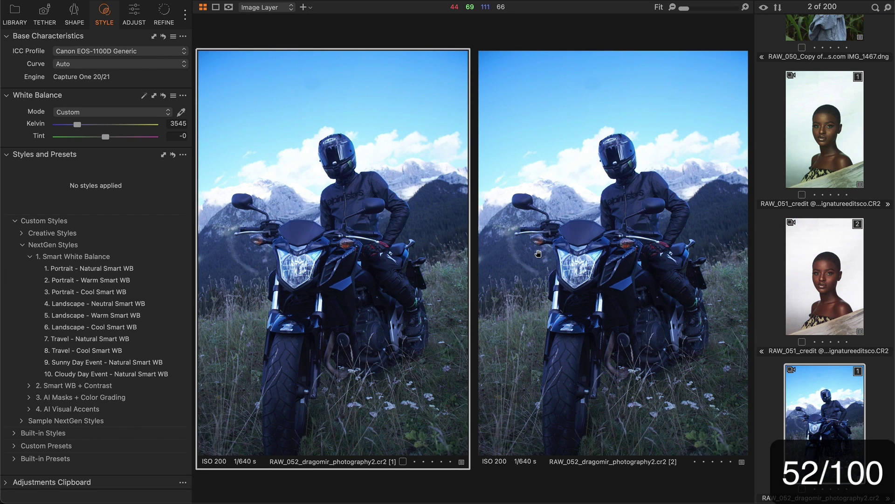
{"action": "left_click", "coordinate": [147, 339]}
{"action": "left_click", "coordinate": [165, 304]}
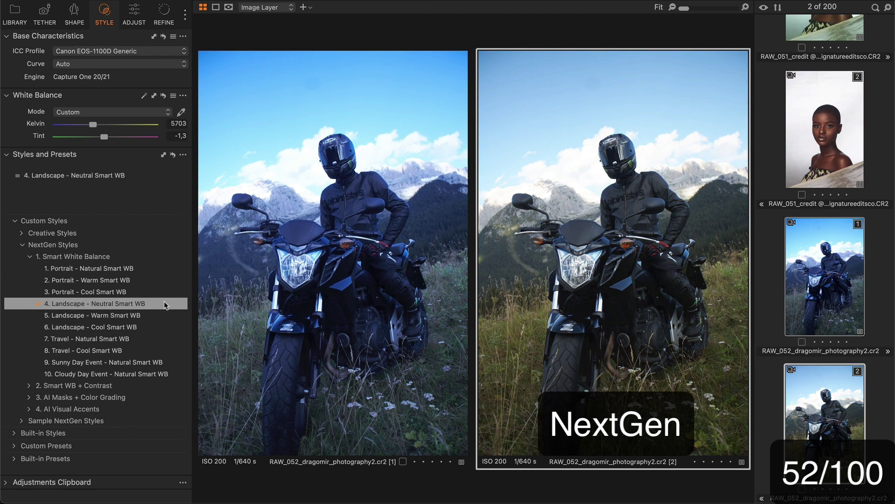
Apply 2. Portrait - Warm Smart WB to the second RAW_053 variant and 1. Portrait - Natural Smart WB to the second RAW_054 variant
{"action": "key", "text": "Right"}
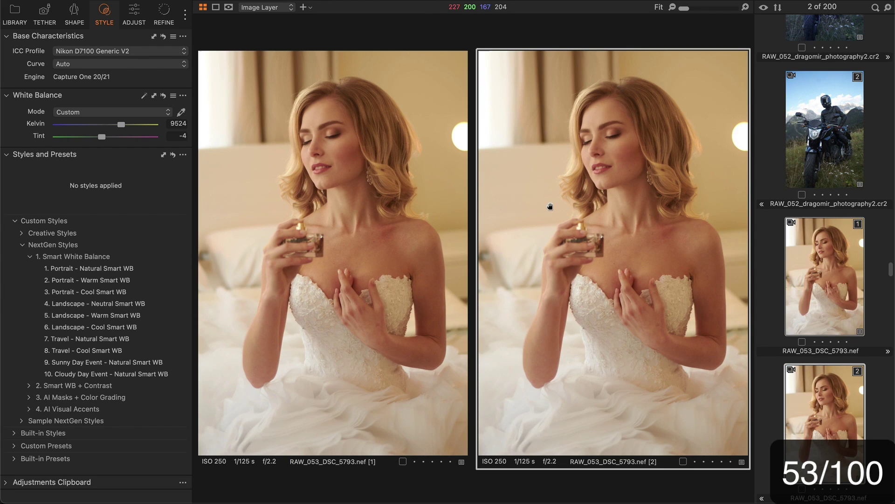
{"action": "left_click", "coordinate": [126, 268]}
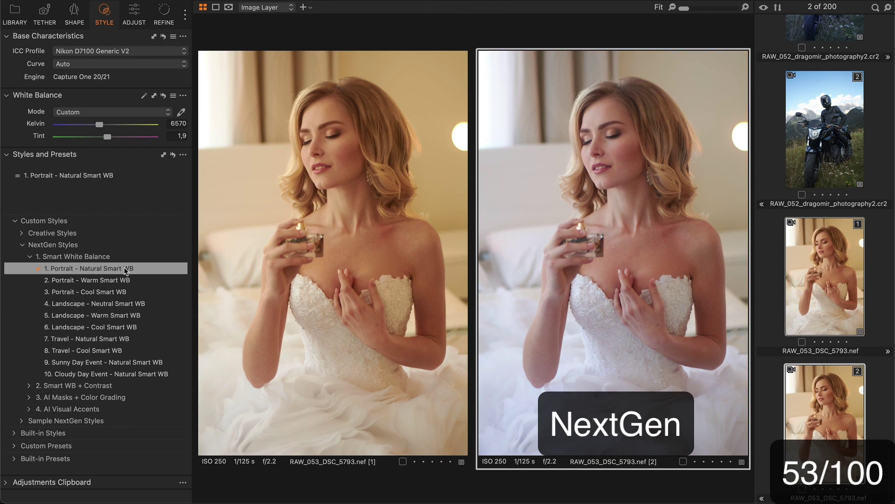
{"action": "left_click", "coordinate": [141, 284]}
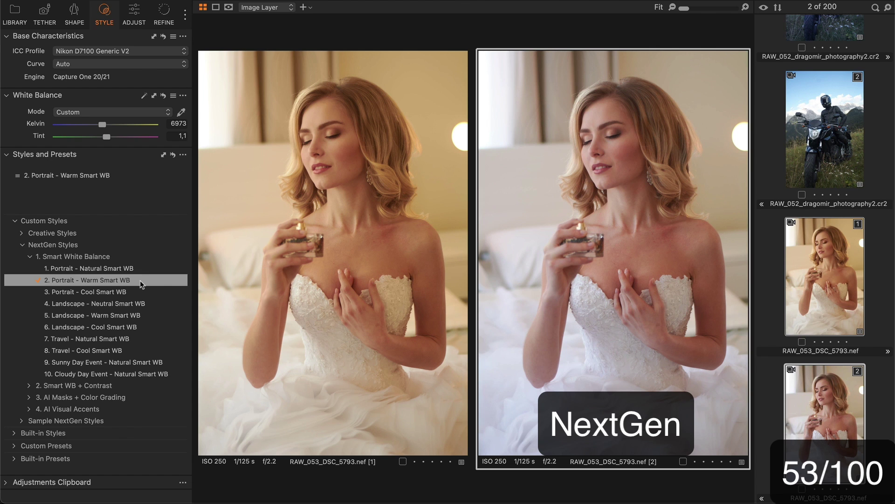
{"action": "key", "text": "Down"}
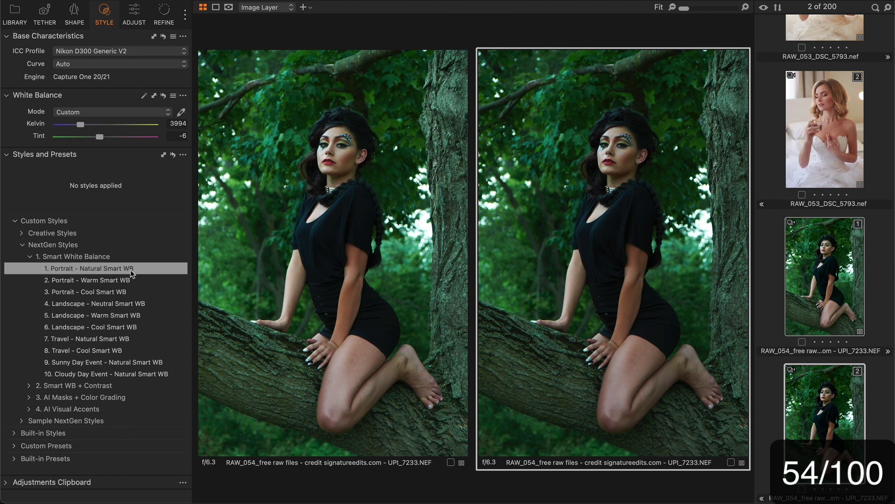
{"action": "left_click", "coordinate": [132, 270]}
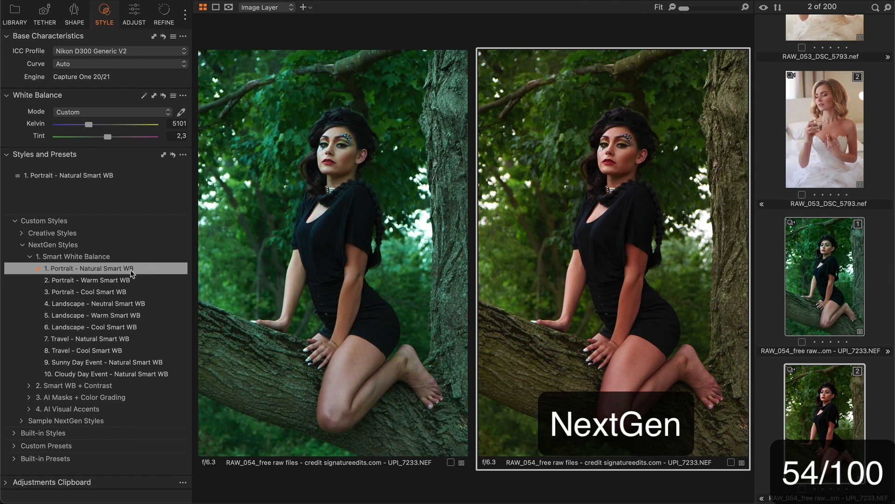
Apply 7. Travel - Natural Smart WB to the second RAW_055 variant and 3. Portrait - Cool Smart WB to the second RAW_056 variant
{"action": "key", "text": "Down"}
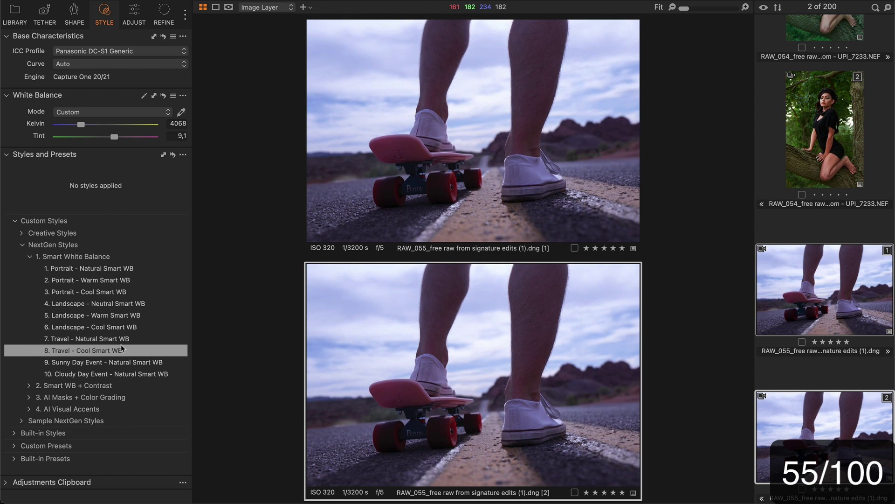
{"action": "left_click", "coordinate": [133, 337]}
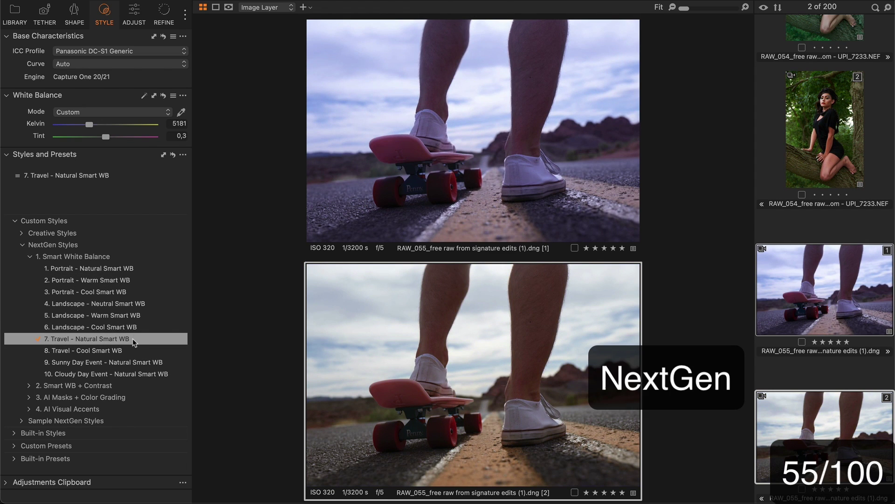
{"action": "key", "text": "Right"}
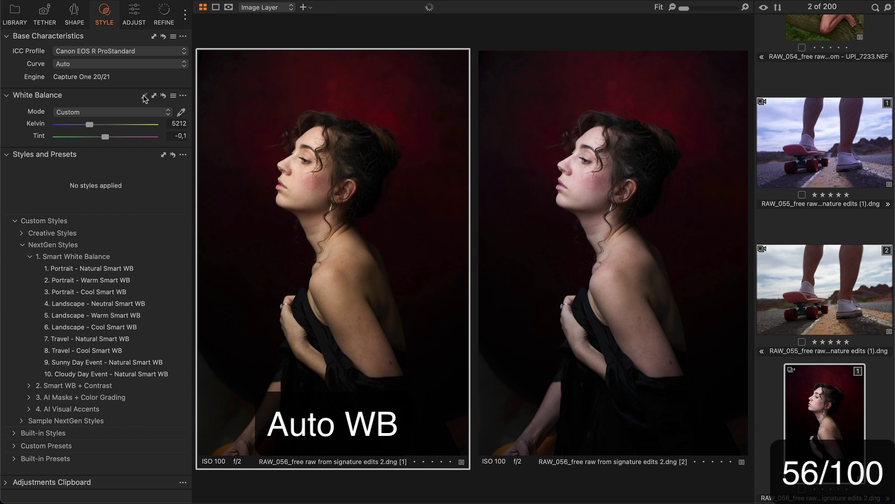
{"action": "left_click", "coordinate": [609, 154]}
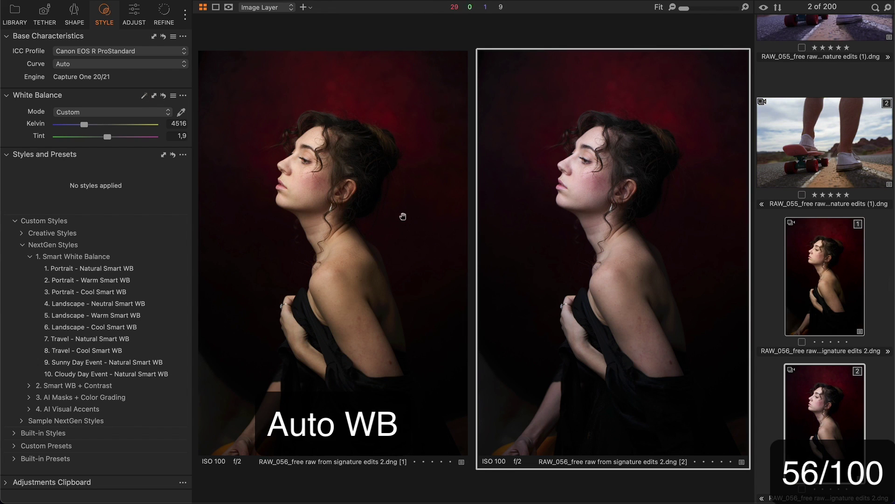
{"action": "left_click", "coordinate": [143, 293]}
Apply 1. Portrait - Natural Smart WB to the second RAW_057 variant, followed by the Portrait - Cool and Landscape - Neutral alternatives
{"action": "left_click", "coordinate": [591, 184]}
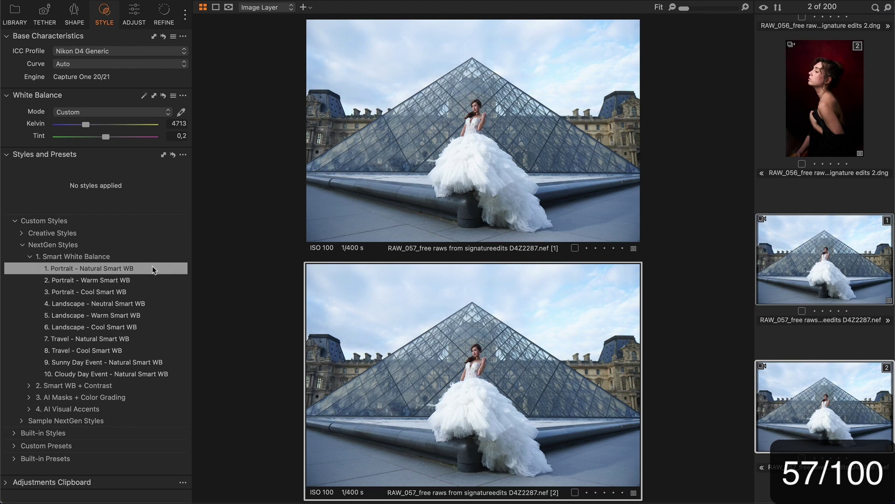
{"action": "left_click", "coordinate": [153, 269]}
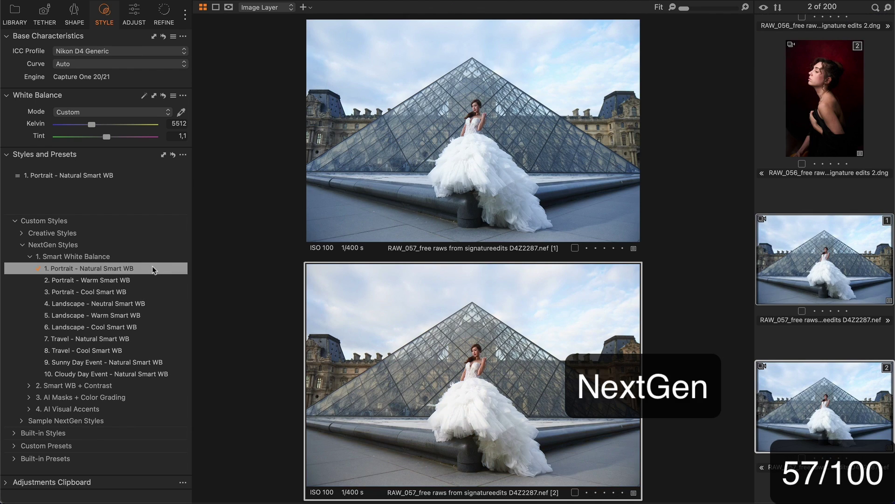
{"action": "left_click", "coordinate": [159, 290]}
{"action": "left_click", "coordinate": [181, 304]}
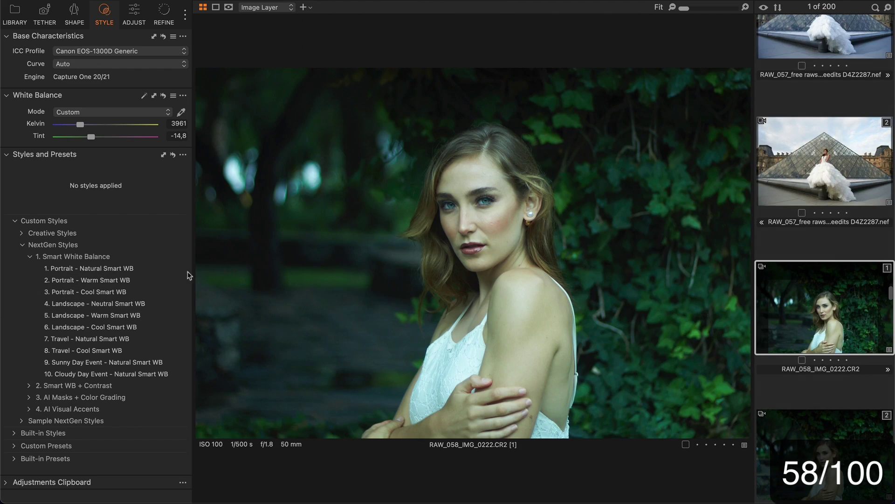
Try the Natural, Warm and Cool Portrait Smart WB styles on the first RAW_058 variant, and the Warm and Natural ones on the first RAW_059 variant
{"action": "left_click", "coordinate": [139, 271]}
{"action": "left_click", "coordinate": [147, 282]}
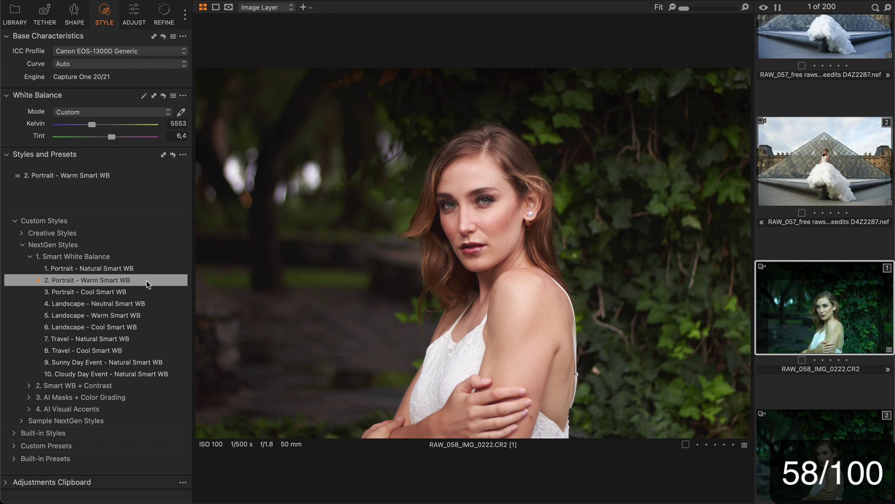
{"action": "left_click", "coordinate": [154, 292]}
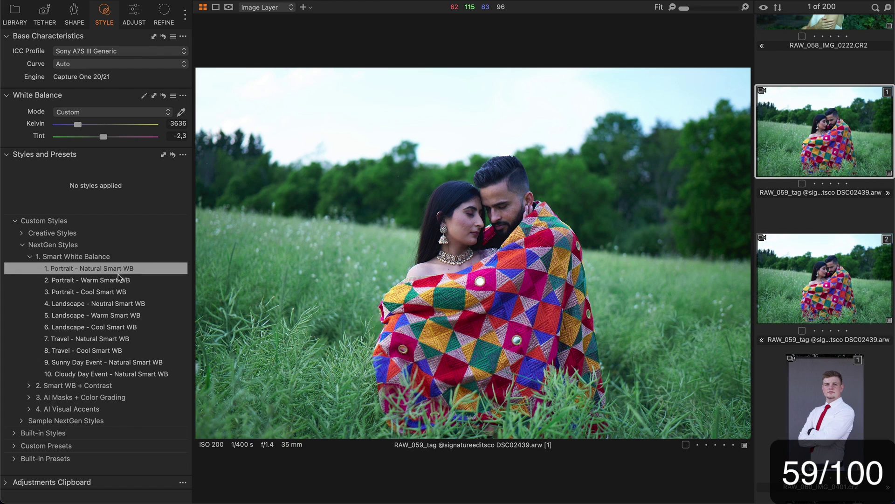
{"action": "left_click", "coordinate": [116, 281]}
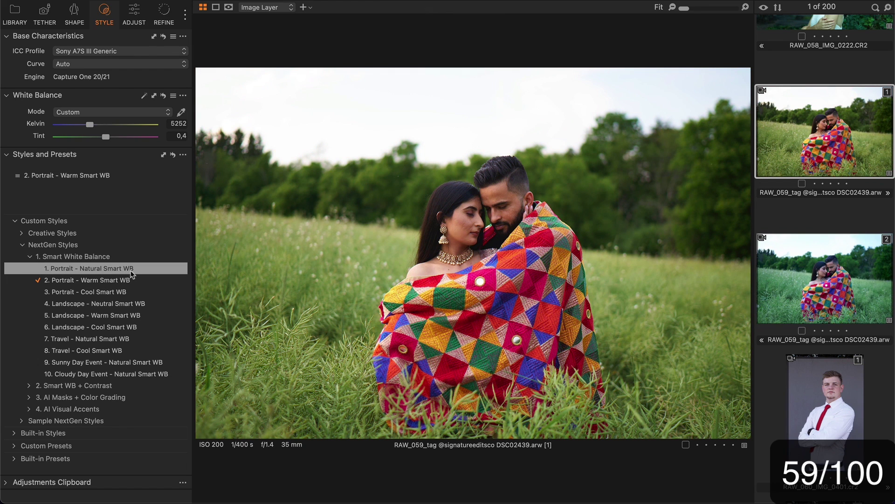
Run auto white balance on the first RAW_060 variant and apply 3. Portrait - Cool Smart WB to the second
{"action": "scroll", "coordinate": [825, 279], "scroll_direction": "down", "scroll_amount": 3}
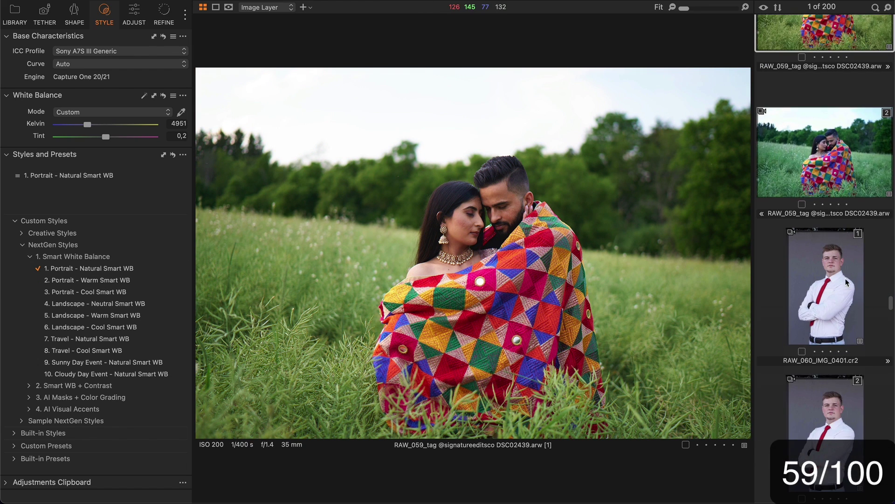
{"action": "left_click", "coordinate": [828, 265]}
{"action": "left_click", "coordinate": [828, 391], "text": "shift"}
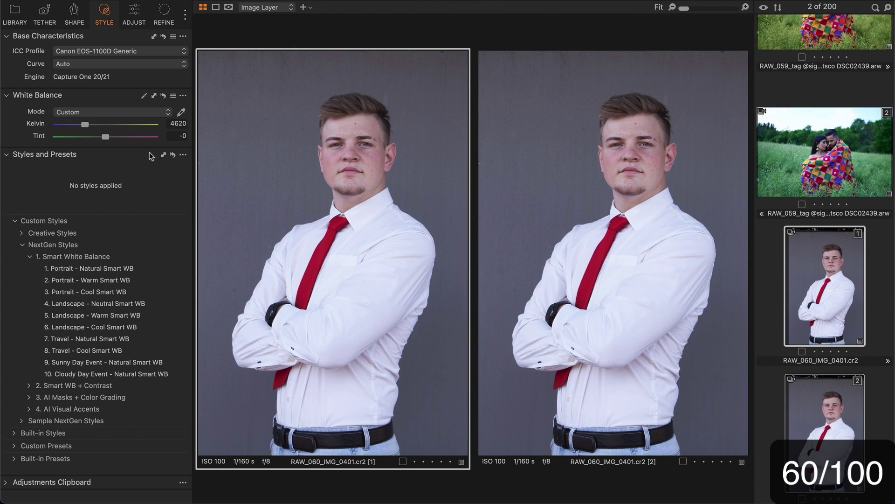
{"action": "left_click", "coordinate": [144, 96]}
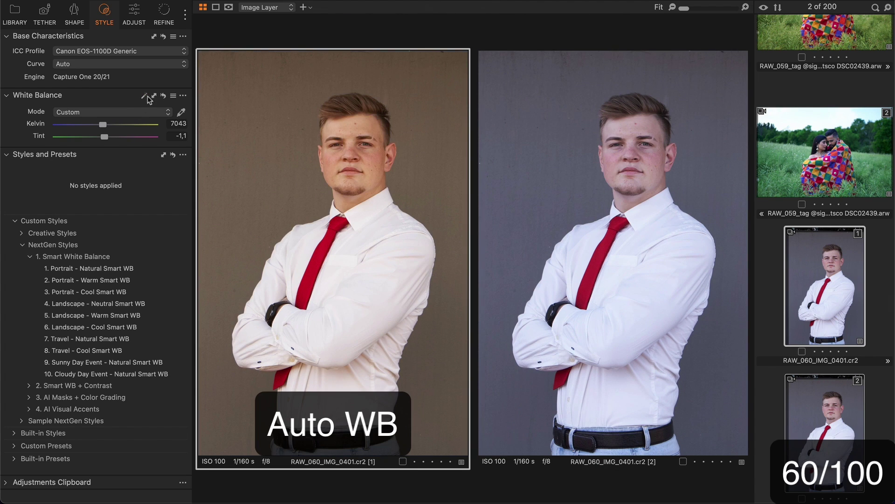
{"action": "left_click", "coordinate": [505, 173]}
{"action": "left_click", "coordinate": [140, 268]}
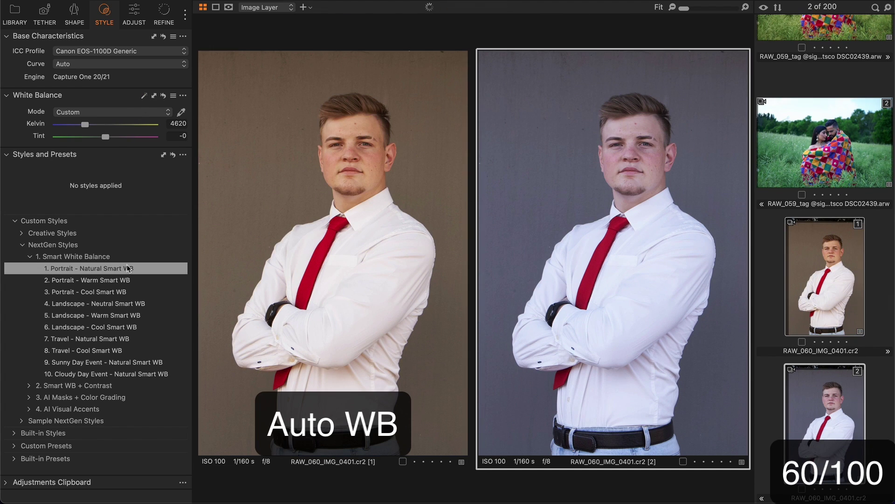
{"action": "left_click", "coordinate": [140, 292]}
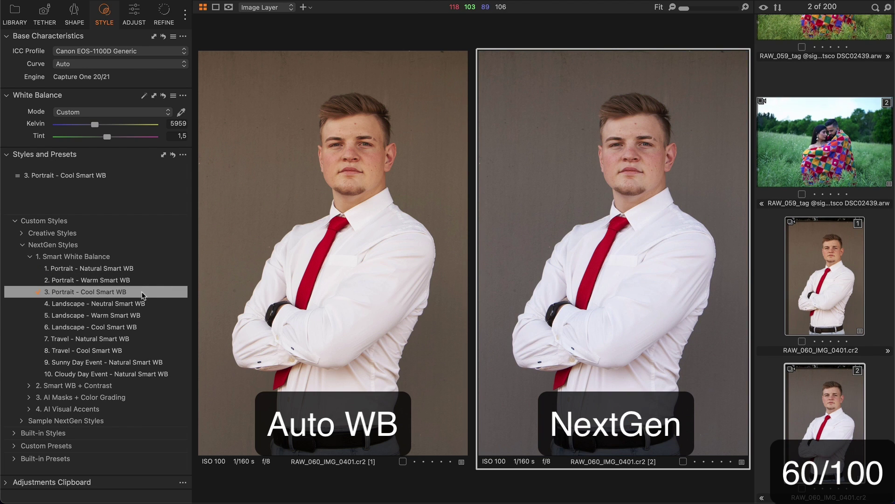
Apply 4. Landscape - Neutral Smart WB to the second RAW_061 variant
{"action": "key", "text": "Right"}
{"action": "left_click", "coordinate": [550, 255]}
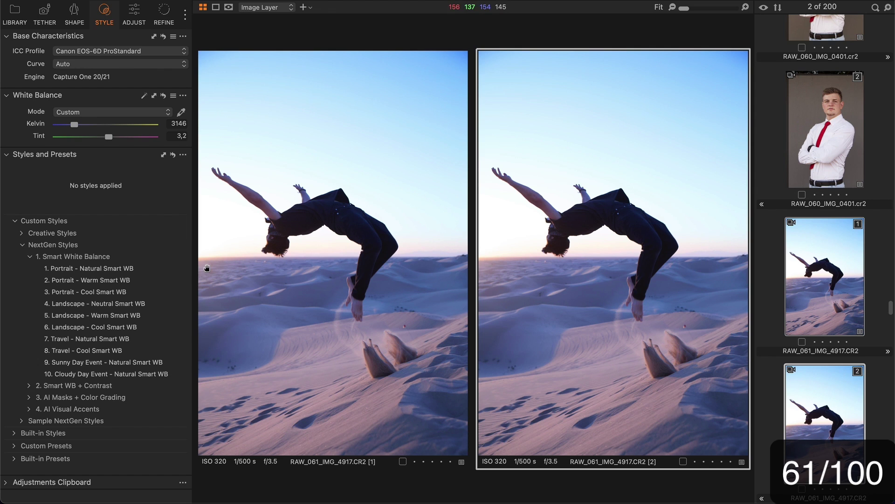
{"action": "left_click", "coordinate": [126, 304]}
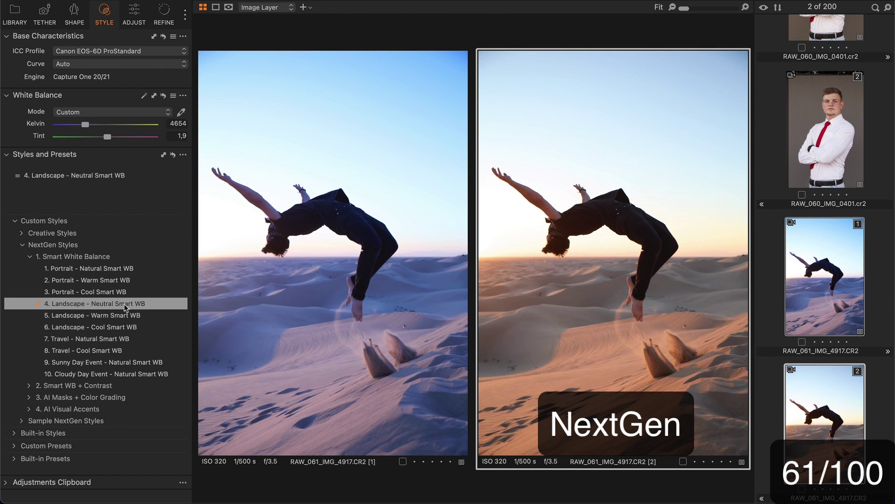
Apply 1. Portrait - Natural Smart WB to the second RAW_062 variant and 7. Travel - Natural Smart WB to the first RAW_063 variant
{"action": "key", "text": "Right"}
{"action": "key", "text": "Right"}
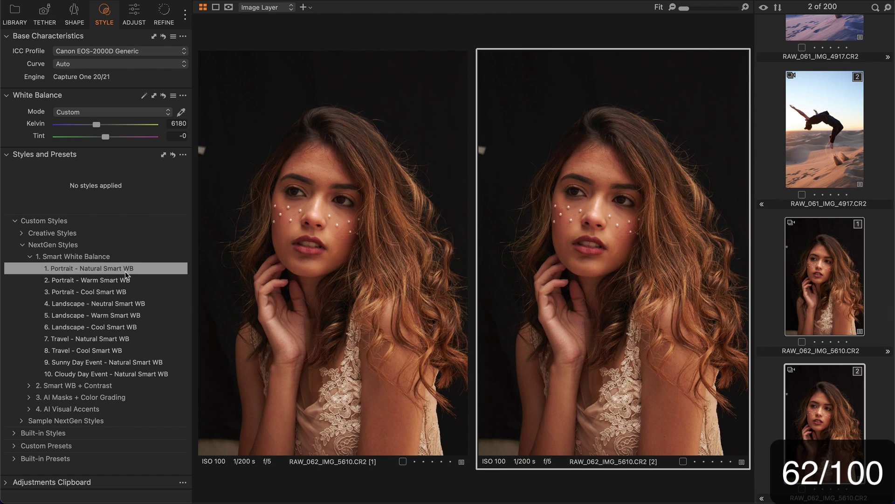
{"action": "left_click", "coordinate": [125, 271]}
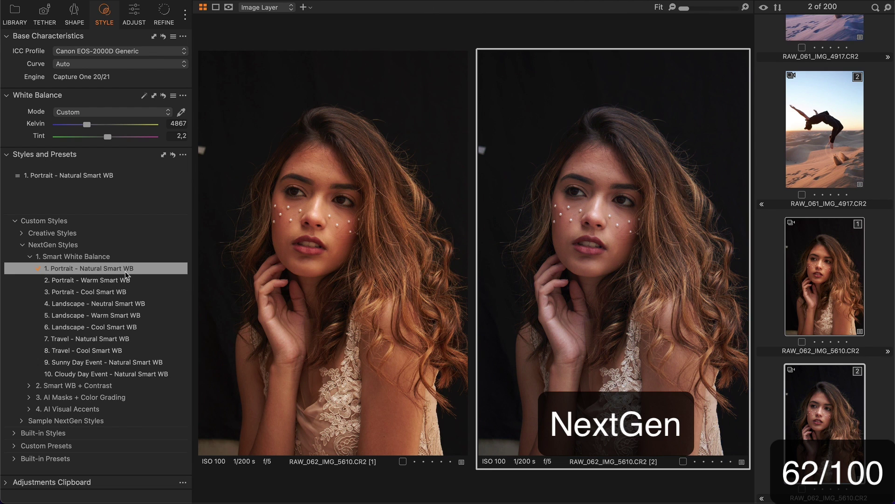
{"action": "key", "text": "Right"}
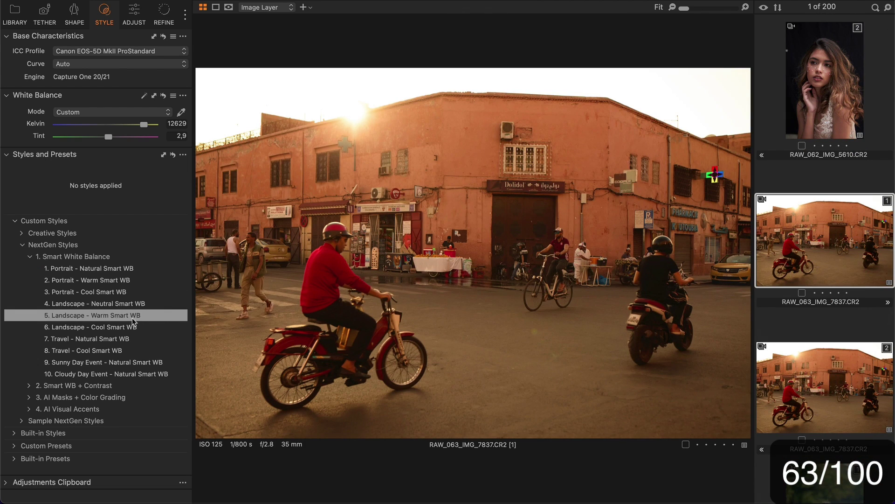
{"action": "left_click", "coordinate": [108, 343]}
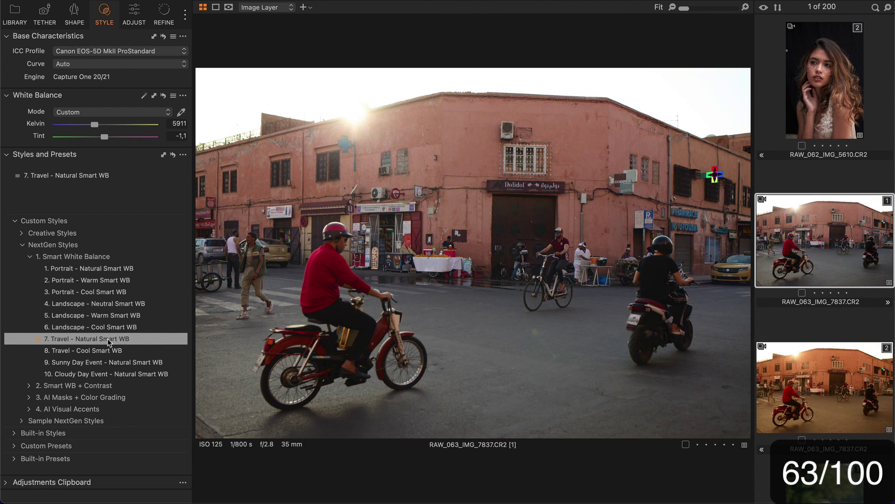
Run auto white balance on the first RAW_064 variant and apply 9. Sunny Day Event - Natural Smart WB to the second
{"action": "key", "text": "Right"}
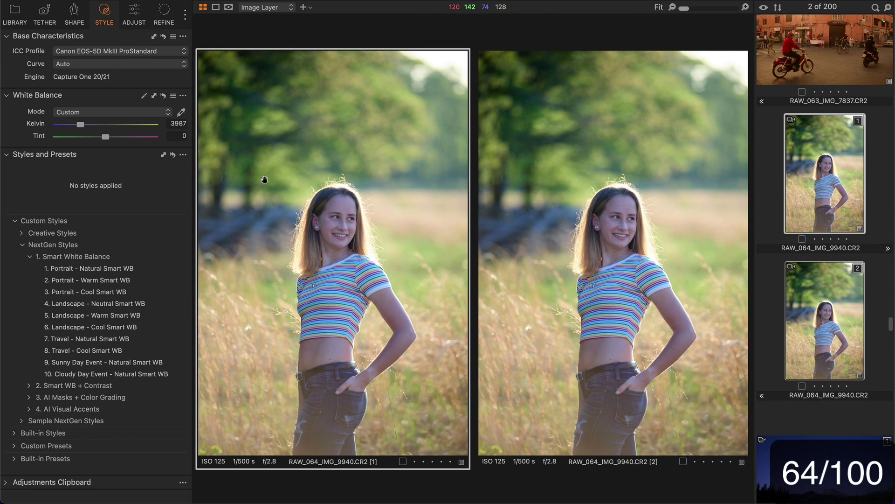
{"action": "left_click", "coordinate": [145, 97]}
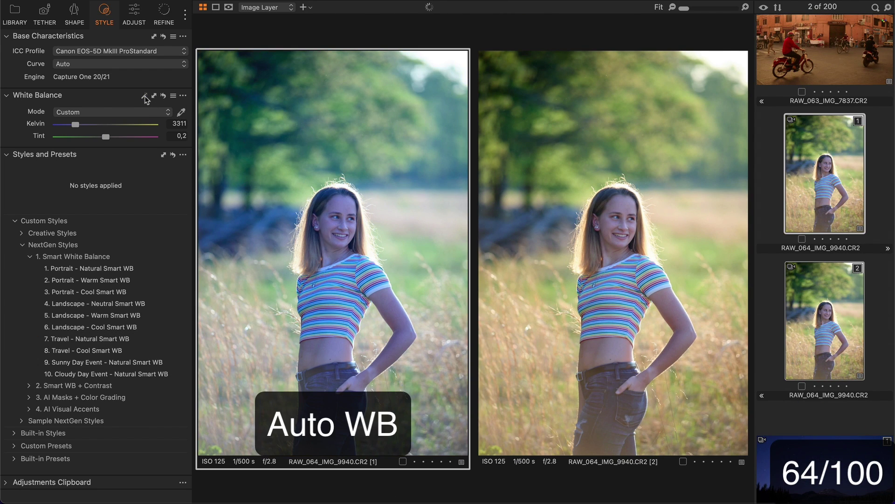
{"action": "left_click", "coordinate": [514, 160]}
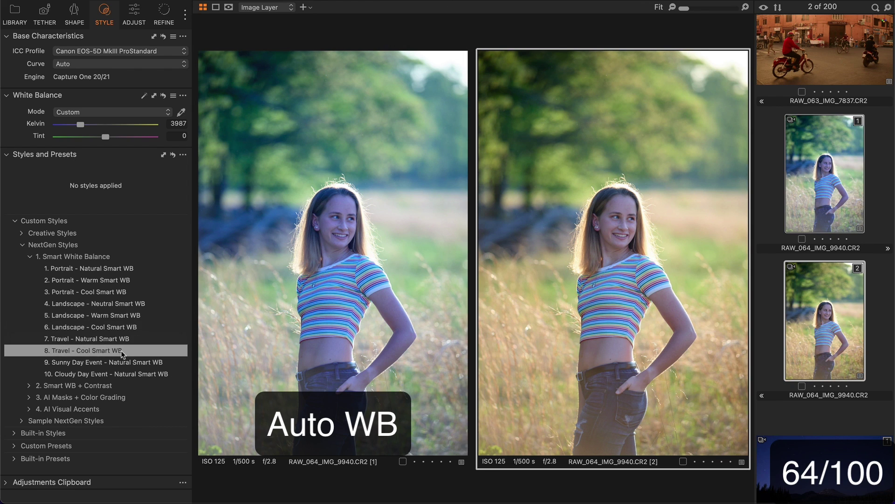
{"action": "left_click", "coordinate": [114, 363]}
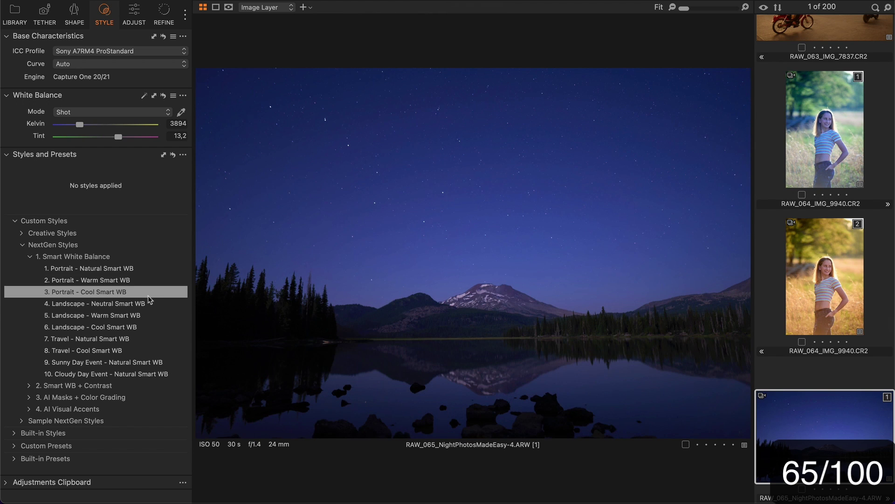
Apply 6. Landscape - Cool Smart WB to the first RAW_065 variant and 3. Portrait - Cool Smart WB to the first RAW_066 variant
{"action": "left_click", "coordinate": [105, 328]}
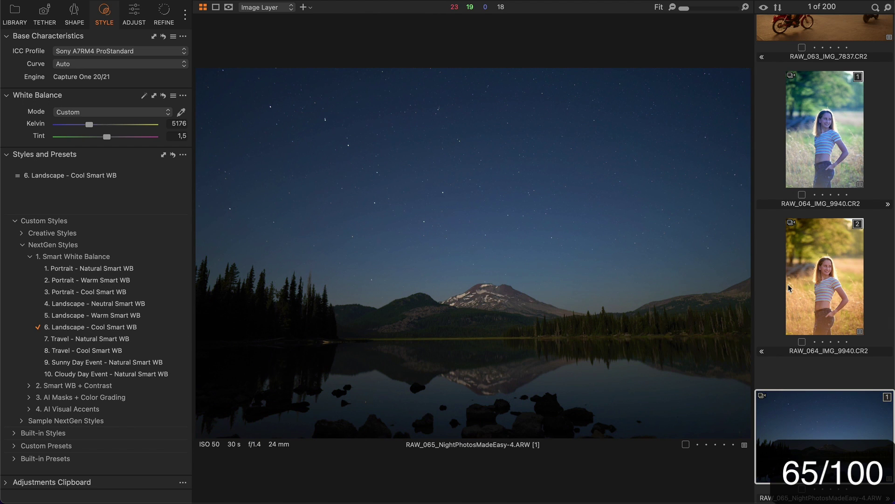
{"action": "scroll", "coordinate": [789, 288], "scroll_direction": "down", "scroll_amount": 5}
{"action": "left_click", "coordinate": [824, 255]}
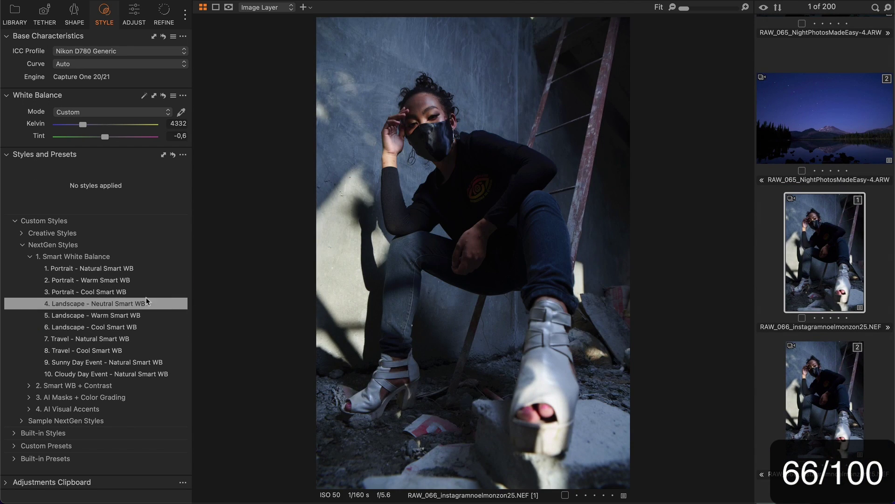
{"action": "left_click", "coordinate": [126, 292]}
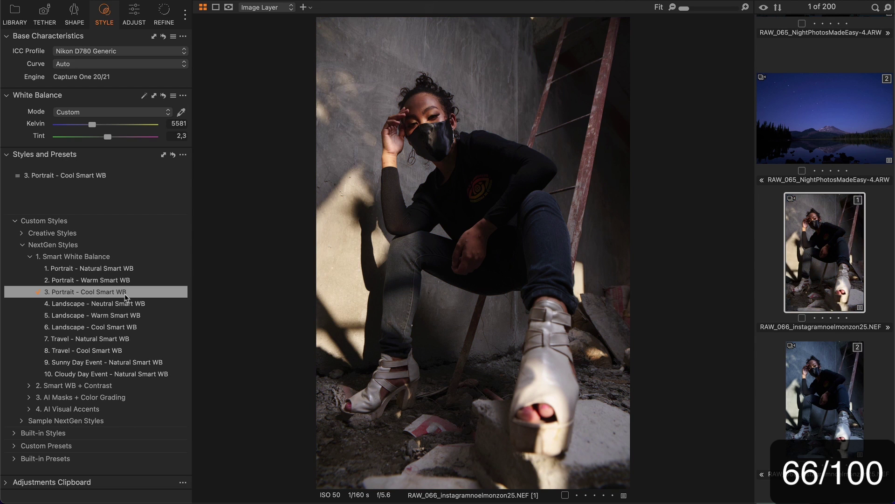
Try 1. Portrait - Natural Smart WB on the first RAW_067 variant and replace it with 3. Portrait - Cool Smart WB
{"action": "scroll", "coordinate": [821, 303], "scroll_direction": "down", "scroll_amount": 5}
{"action": "left_click", "coordinate": [844, 186]}
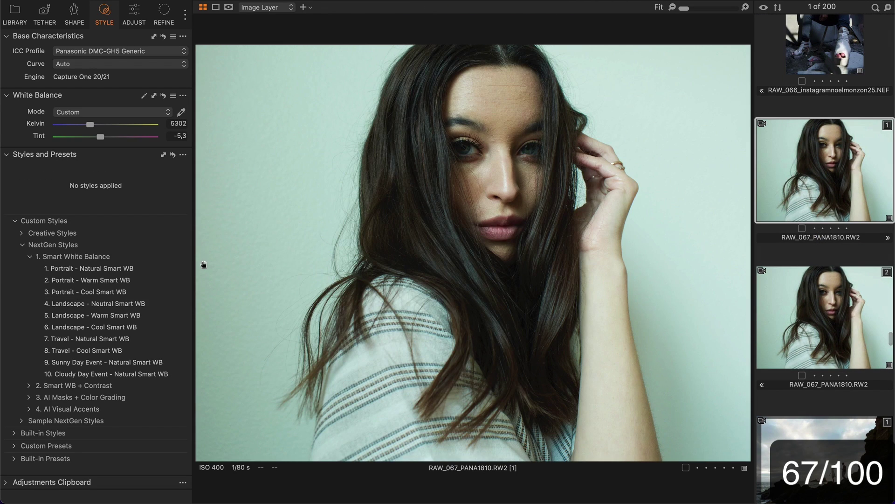
{"action": "left_click", "coordinate": [145, 271]}
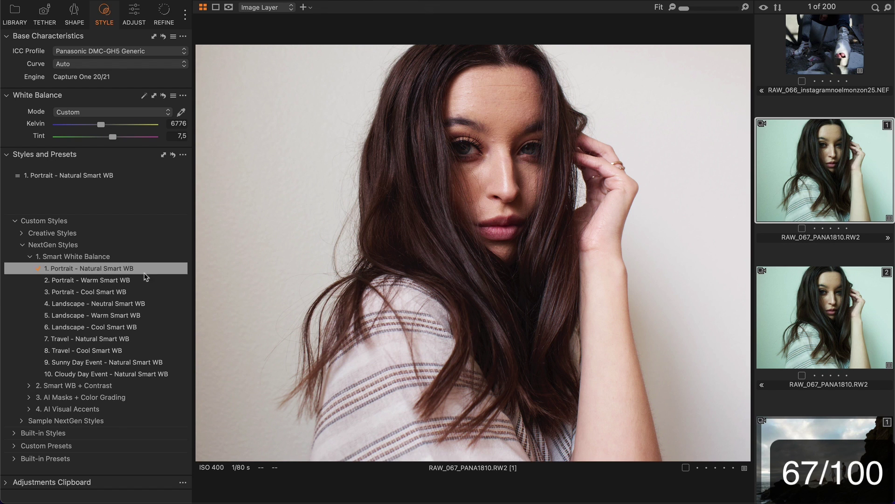
{"action": "left_click", "coordinate": [139, 294]}
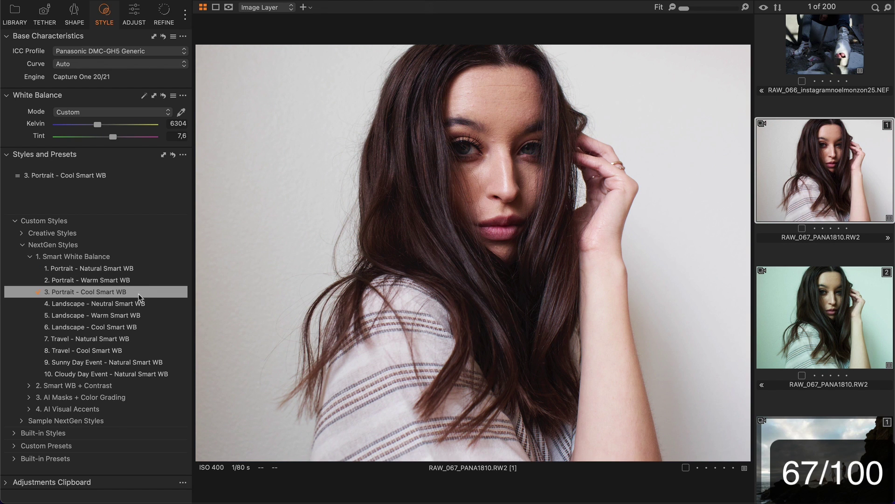
Apply 4. Landscape - Neutral and 7. Travel - Natural Smart WB in turn to the first RAW_068 variant, and 1. Portrait - Natural to the first RAW_069 variant
{"action": "key", "text": "Right"}
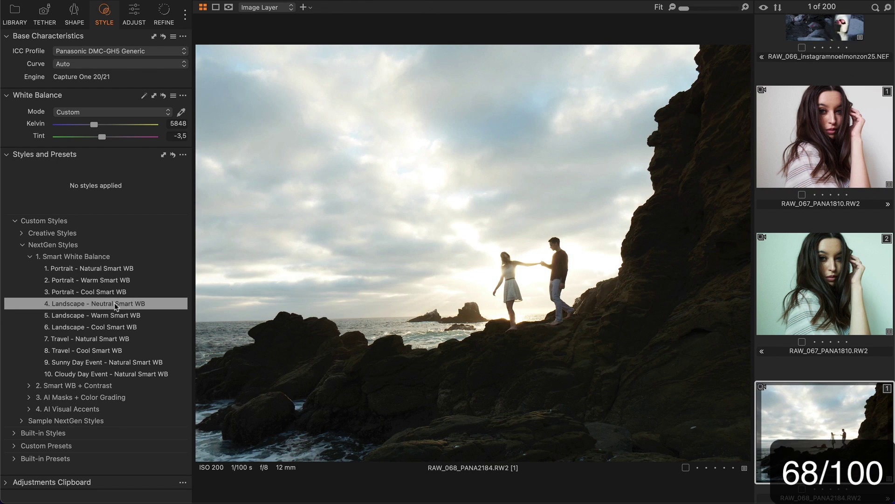
{"action": "left_click", "coordinate": [114, 303]}
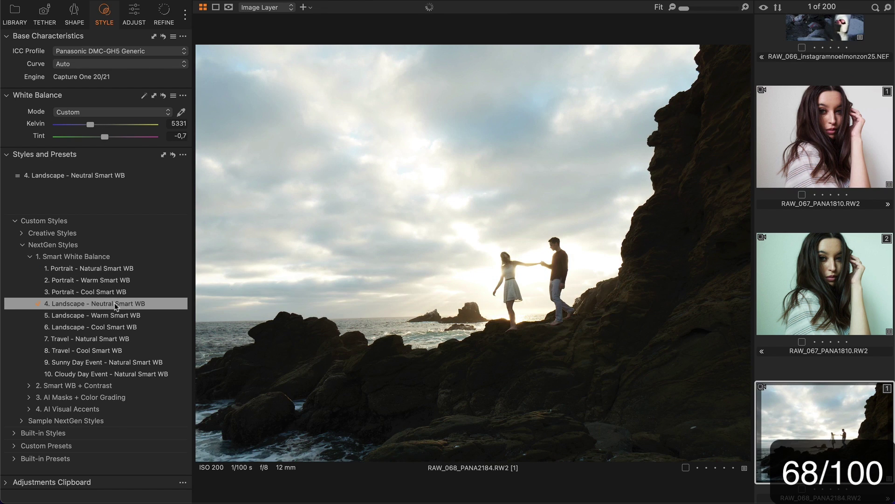
{"action": "left_click", "coordinate": [109, 342]}
{"action": "key", "text": "Right"}
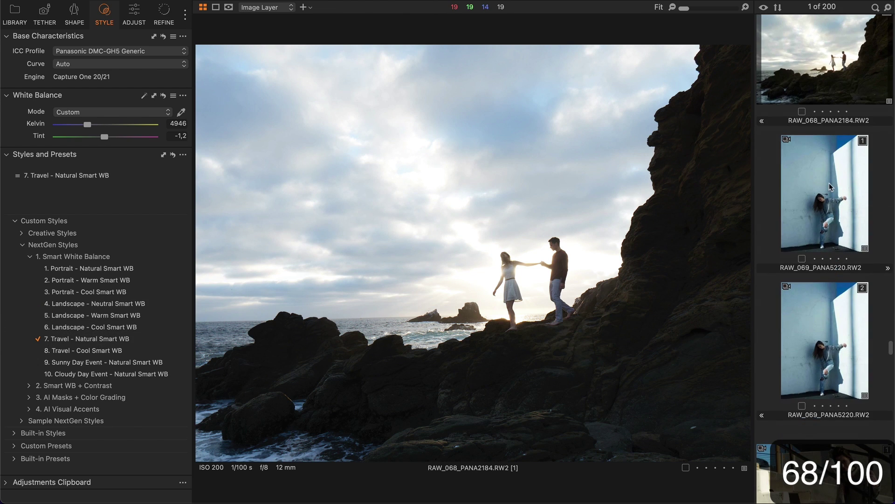
{"action": "left_click", "coordinate": [108, 272]}
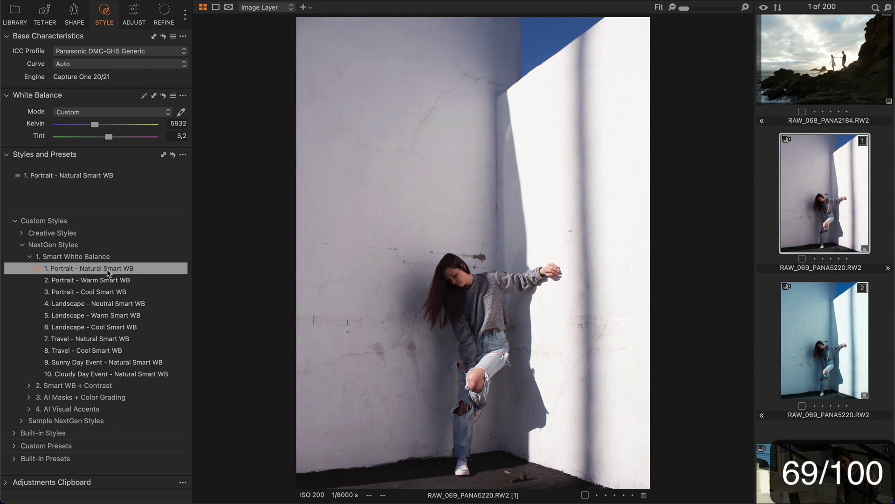
Try 1. Portrait - Natural Smart WB on the first RAW_070 variant and replace it with 3. Portrait - Cool Smart WB
{"action": "scroll", "coordinate": [820, 281], "scroll_direction": "down", "scroll_amount": 4}
{"action": "left_click", "coordinate": [820, 281]}
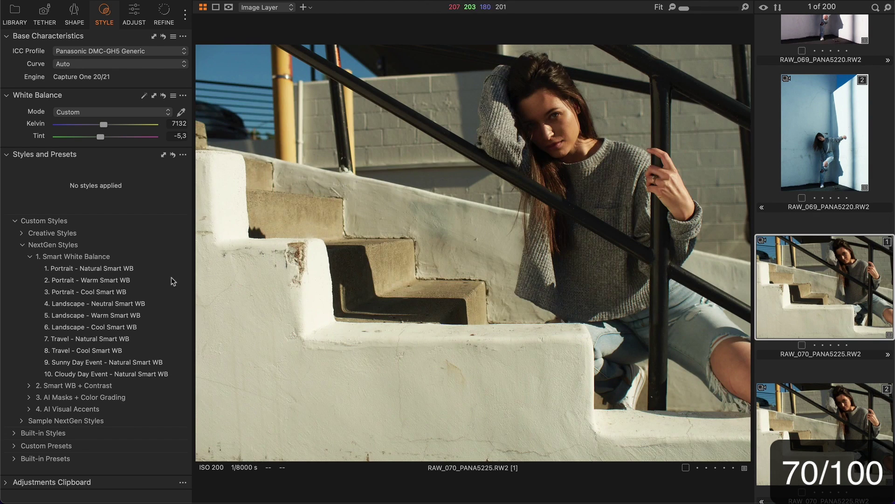
{"action": "left_click", "coordinate": [121, 268]}
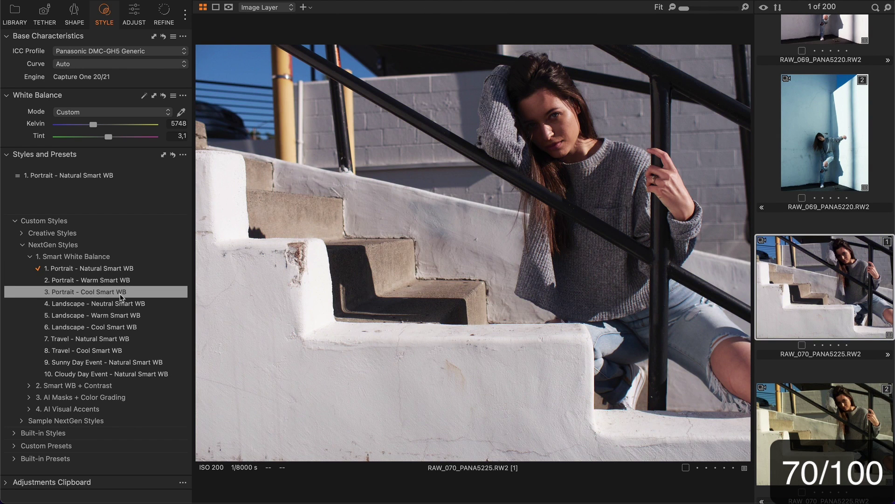
{"action": "left_click", "coordinate": [120, 293]}
Apply 8. Travel - Cool to the second RAW_071 variant, and 1. Portrait - Natural followed by 2. Portrait - Warm to the first RAW_072 variant
{"action": "key", "text": "Right"}
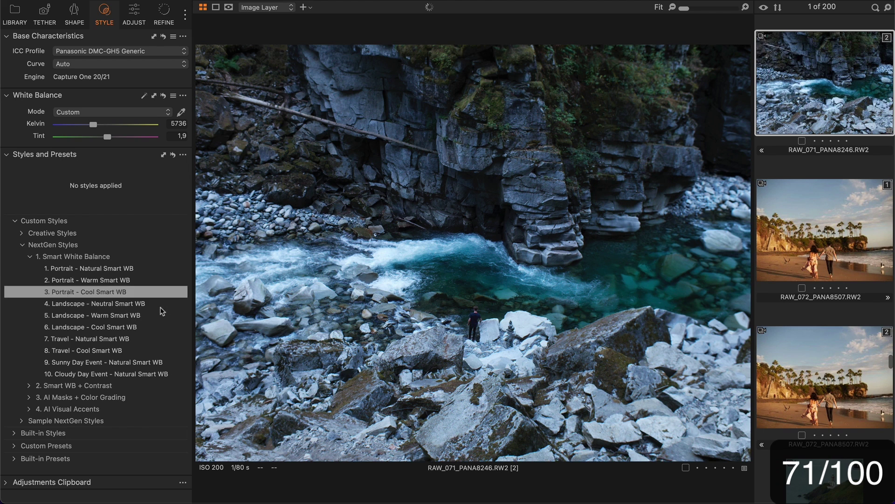
{"action": "left_click", "coordinate": [120, 351]}
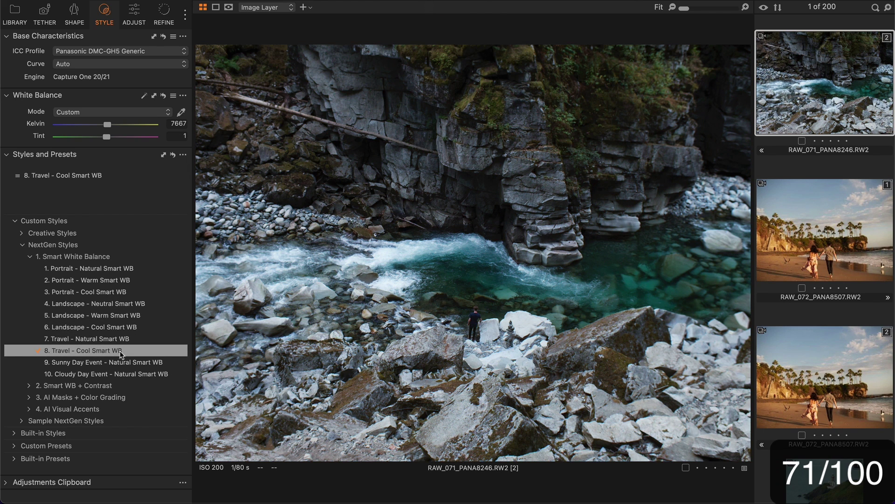
{"action": "left_click", "coordinate": [826, 236]}
{"action": "left_click", "coordinate": [163, 270]}
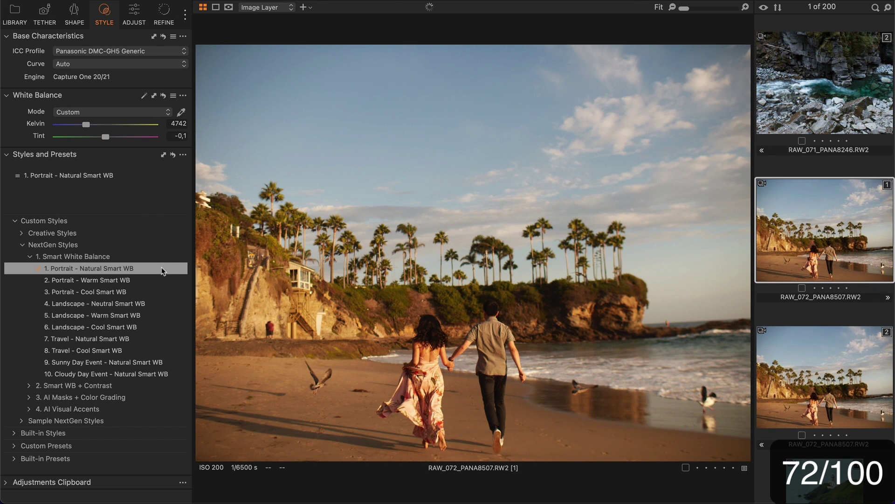
{"action": "left_click", "coordinate": [148, 280]}
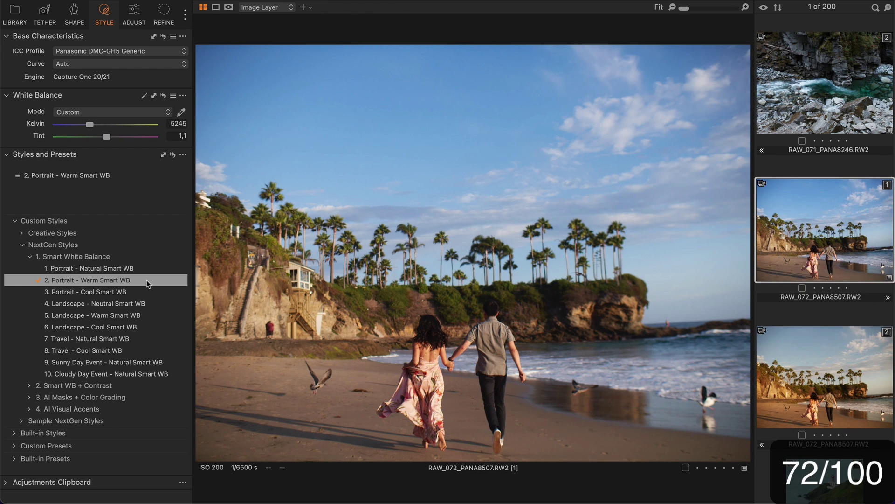
Apply 4. Landscape - Neutral Smart WB to the first RAW_073 variant and 2. Portrait - Warm Smart WB to the first RAW_074 variant
{"action": "key", "text": "Right"}
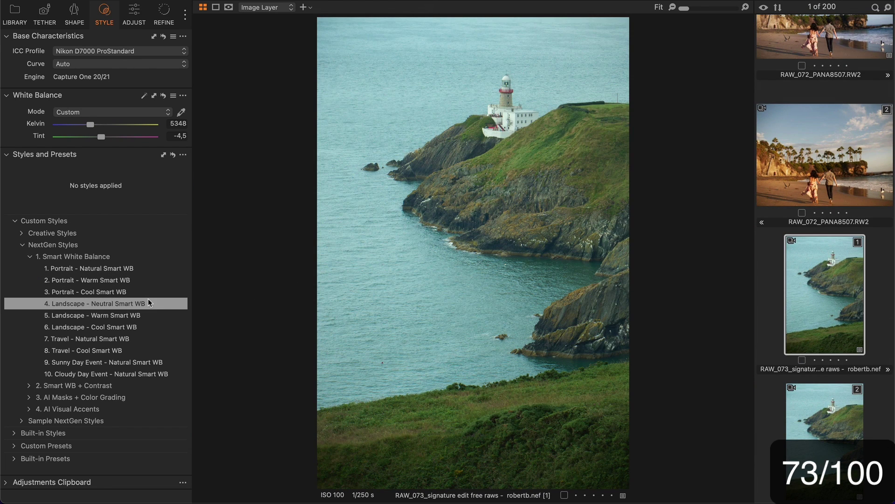
{"action": "left_click", "coordinate": [148, 302]}
{"action": "key", "text": "Right"}
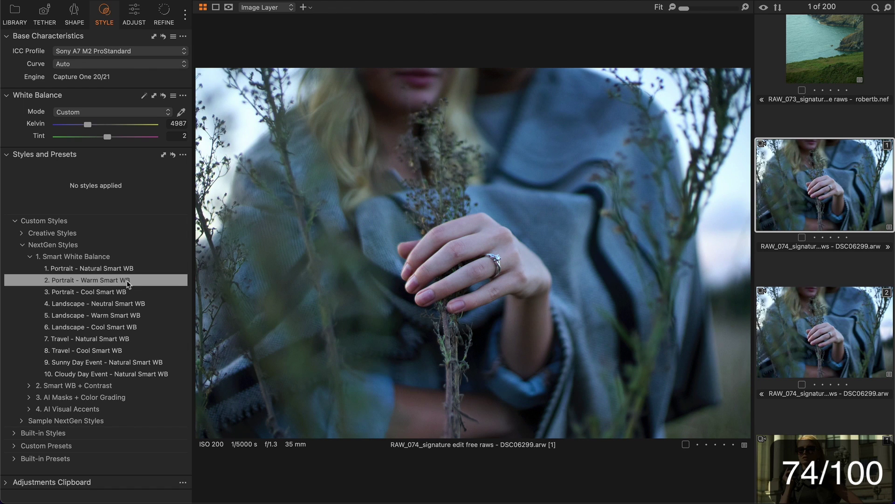
{"action": "left_click", "coordinate": [128, 284]}
Try 2. Portrait - Warm Smart WB on the first RAW_075 variant and replace it with 3. Portrait - Cool Smart WB
{"action": "key", "text": "Right"}
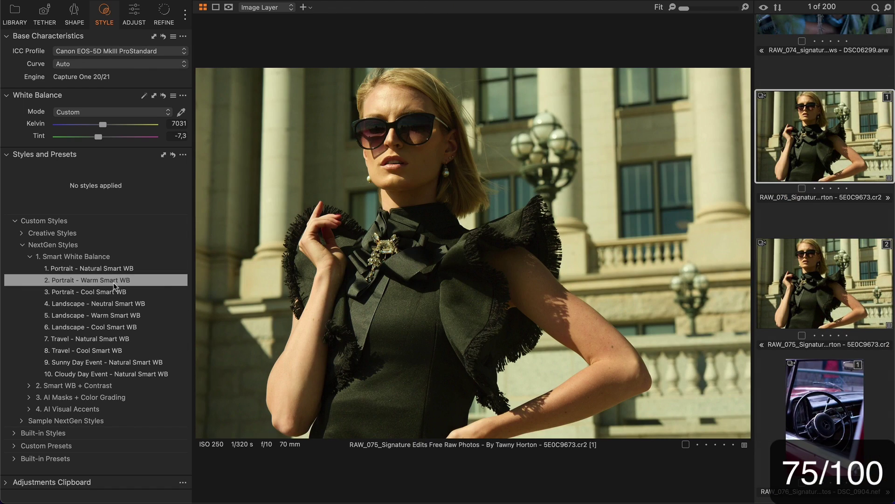
{"action": "left_click", "coordinate": [115, 283]}
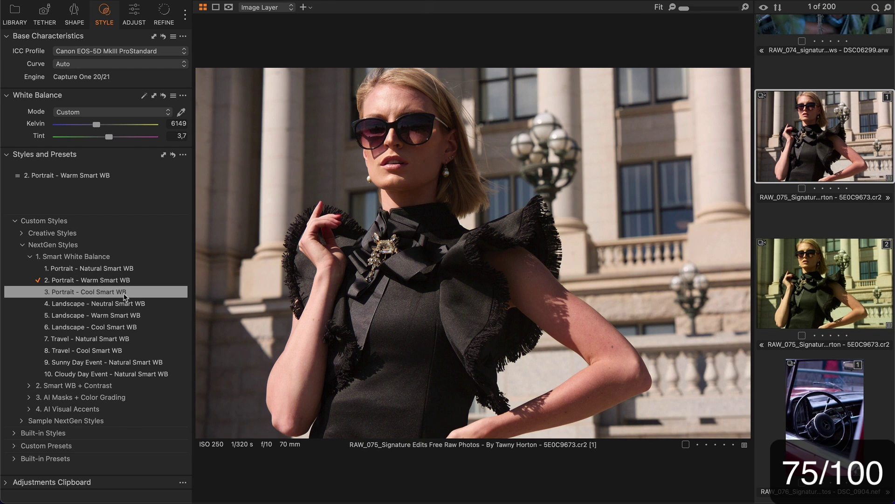
{"action": "left_click", "coordinate": [125, 294]}
Apply 7. Travel - Natural to the first RAW_076 variant, and 1. Portrait - Natural followed by 2. Portrait - Warm to the first RAW_077 variant
{"action": "key", "text": "Right"}
{"action": "left_click", "coordinate": [134, 342]}
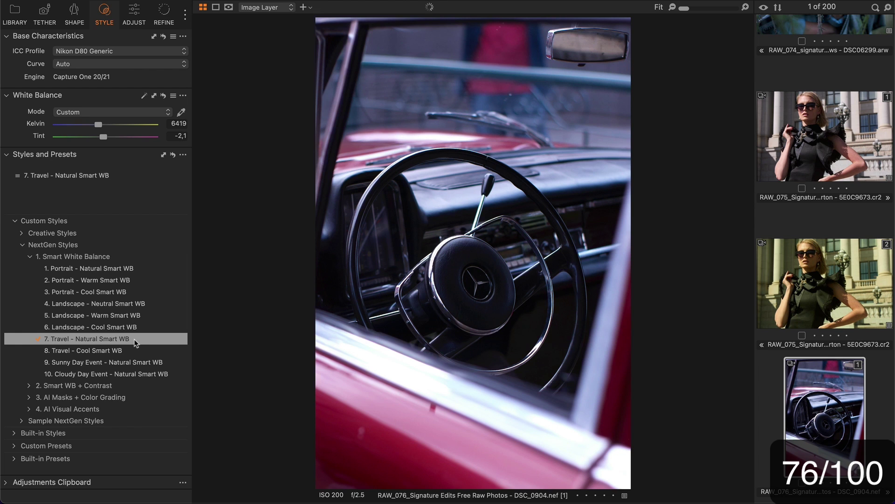
{"action": "key", "text": "Right"}
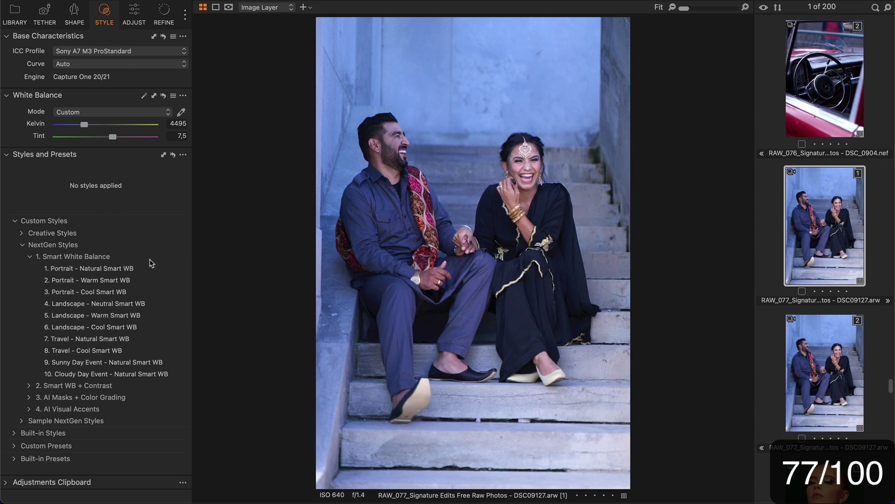
{"action": "left_click", "coordinate": [113, 269]}
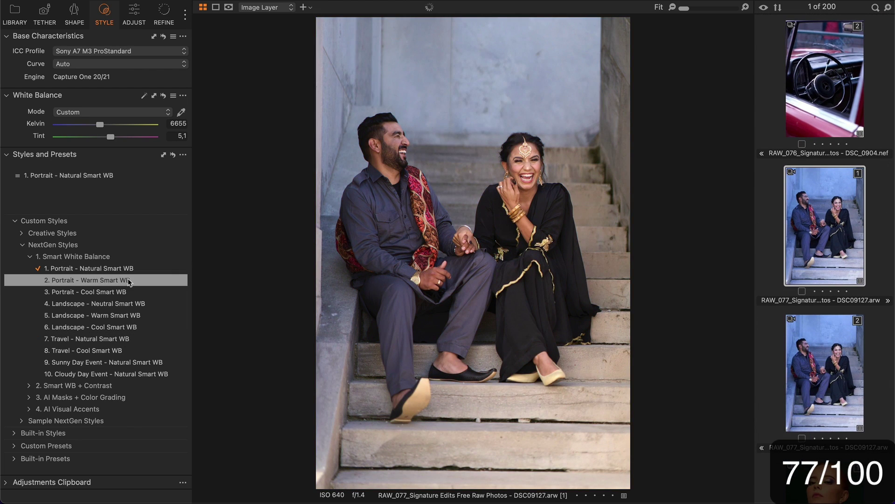
{"action": "left_click", "coordinate": [129, 280]}
Apply 3. Portrait - Cool Smart WB to the first RAW_078 variant and 1. Portrait - Natural Smart WB to the first RAW_079 variant
{"action": "key", "text": "Right"}
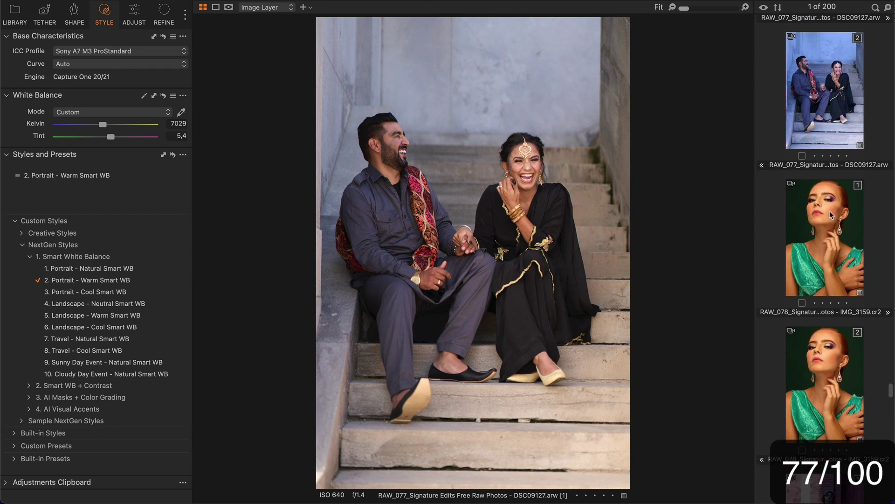
{"action": "left_click", "coordinate": [132, 269]}
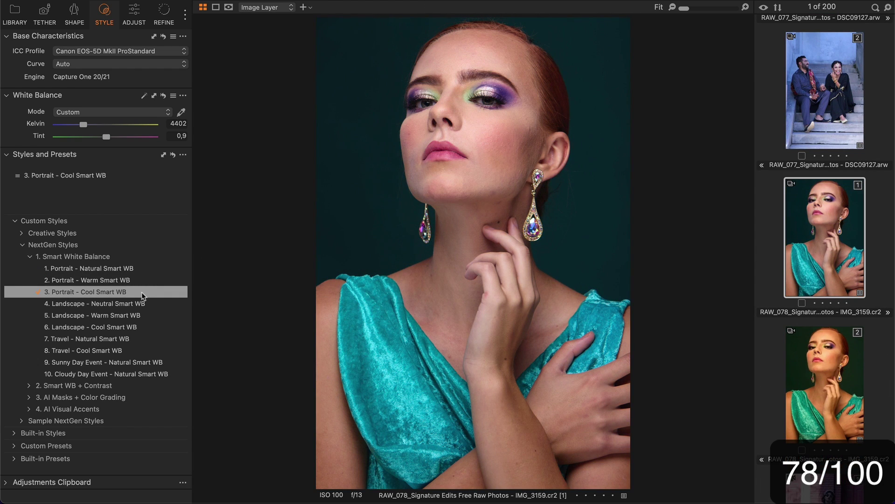
{"action": "key", "text": "Right"}
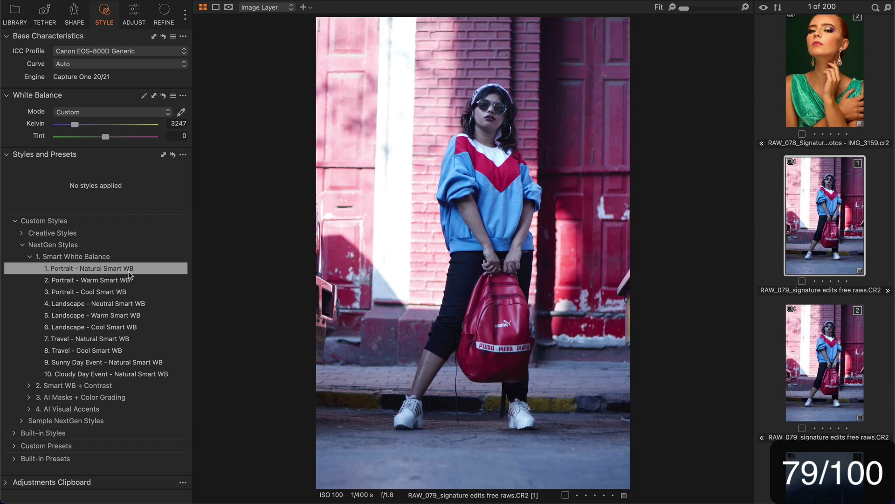
{"action": "left_click", "coordinate": [132, 269]}
Apply 4. Landscape - Neutral Smart WB to the first RAW_080 variant and 3. Portrait - Cool Smart WB to the first RAW_081 variant
{"action": "key", "text": "Right"}
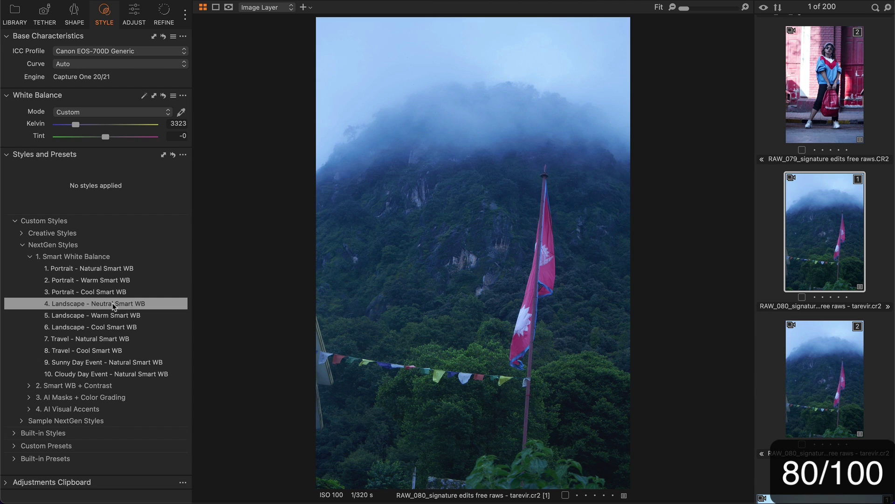
{"action": "left_click", "coordinate": [112, 304]}
{"action": "scroll", "coordinate": [839, 228], "scroll_direction": "down", "scroll_amount": 5}
{"action": "left_click", "coordinate": [839, 130]}
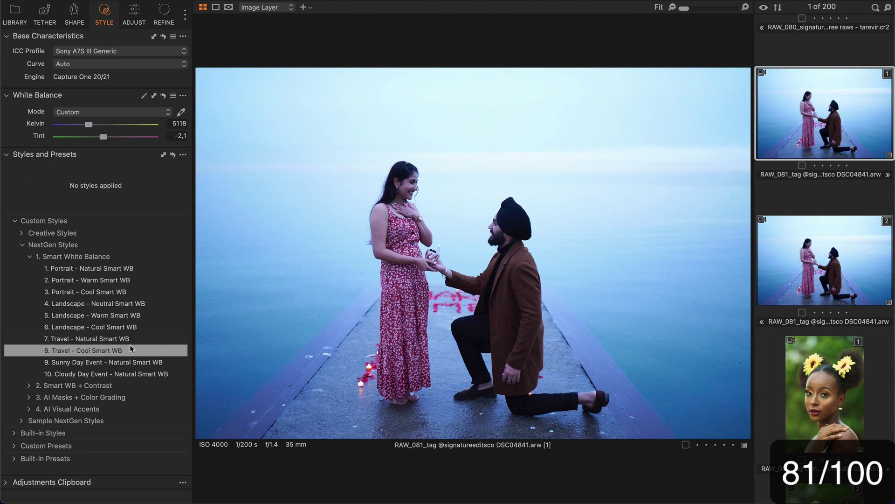
{"action": "left_click", "coordinate": [133, 292]}
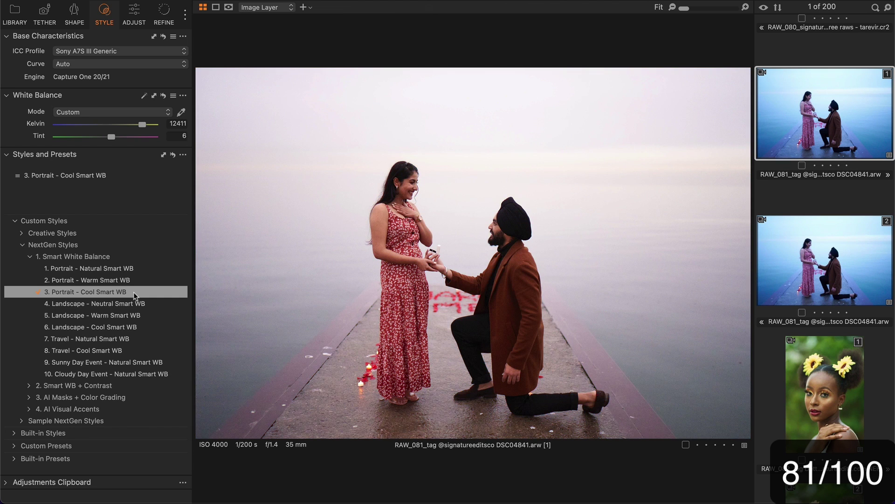
Try 1. Portrait - Natural and 2. Portrait - Warm on the first RAW_082 variant and settle on 3. Portrait - Cool Smart WB
{"action": "key", "text": "Right"}
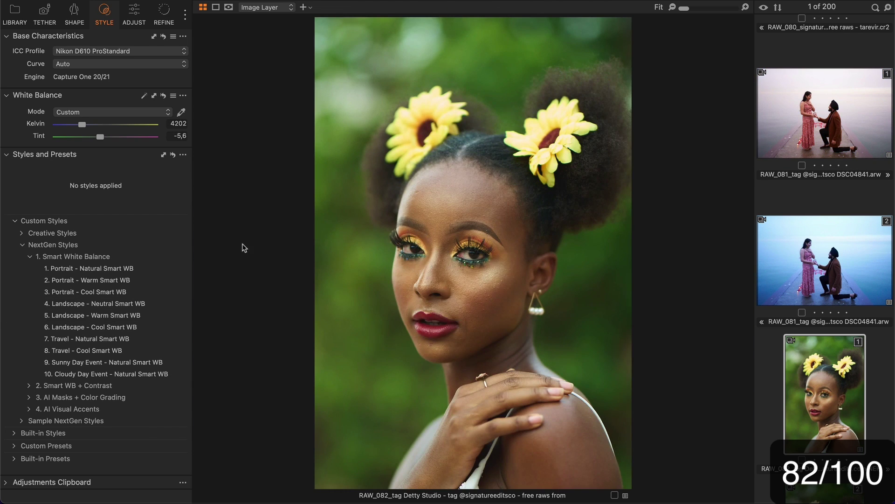
{"action": "left_click", "coordinate": [132, 269]}
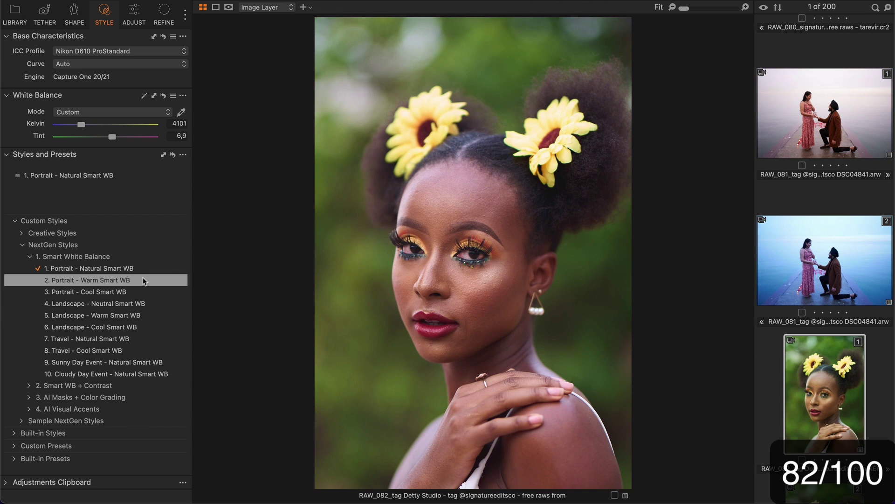
{"action": "left_click", "coordinate": [142, 279]}
{"action": "left_click", "coordinate": [147, 291]}
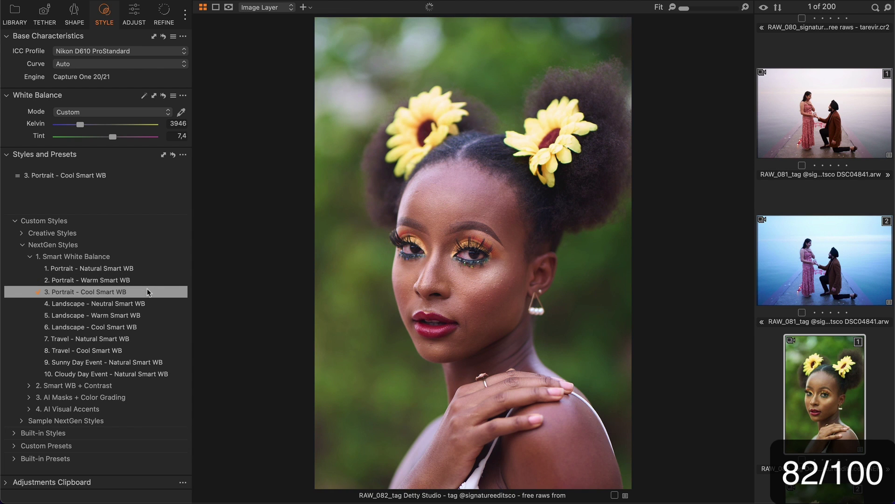
Try 1. Portrait - Natural Smart WB on the first RAW_083 variant and replace it with 3. Portrait - Cool Smart WB
{"action": "scroll", "coordinate": [824, 180], "scroll_direction": "down", "scroll_amount": 5}
{"action": "left_click", "coordinate": [823, 180]}
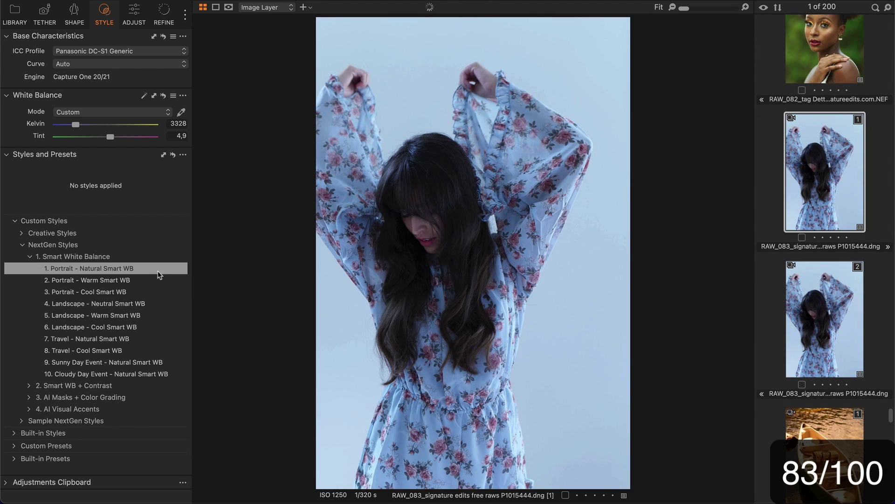
{"action": "left_click", "coordinate": [150, 272]}
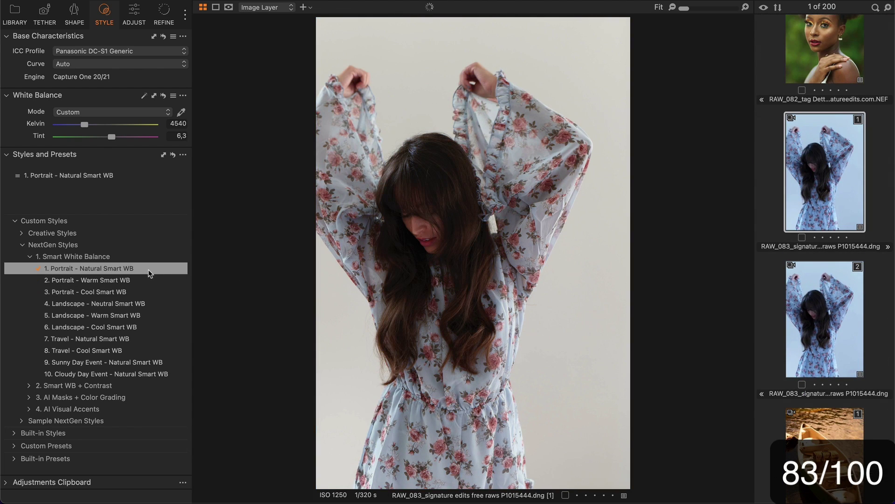
{"action": "left_click", "coordinate": [127, 292]}
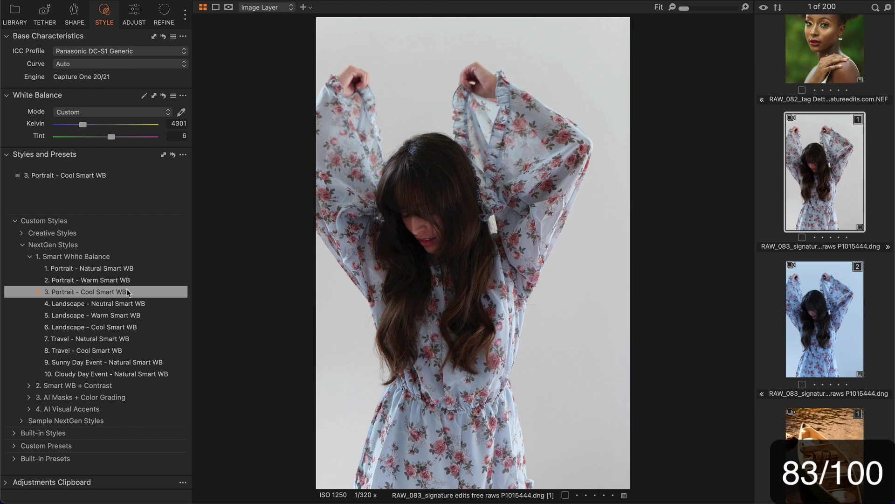
Apply 7. Travel - Natural Smart WB to the first RAW_084 variant and 1. Portrait - Natural Smart WB to the first RAW_085 variant
{"action": "key", "text": "Right"}
{"action": "left_click", "coordinate": [137, 339]}
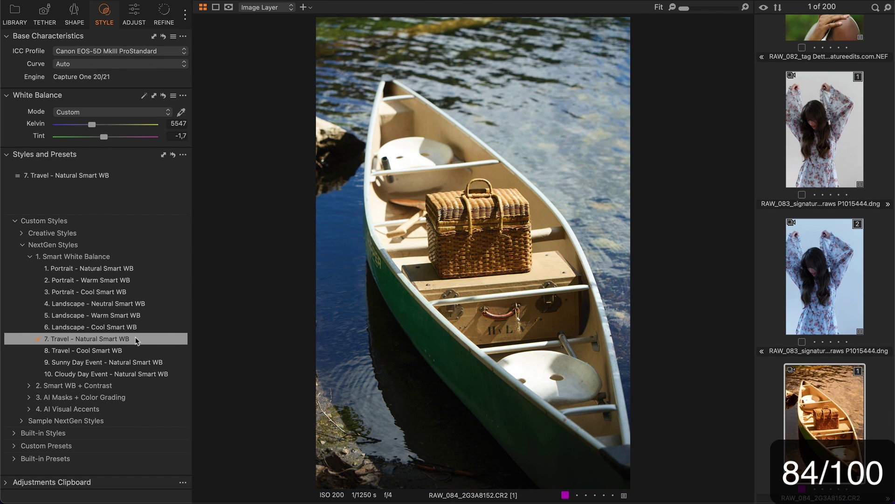
{"action": "scroll", "coordinate": [826, 255], "scroll_direction": "down", "scroll_amount": 5}
{"action": "left_click", "coordinate": [826, 255]}
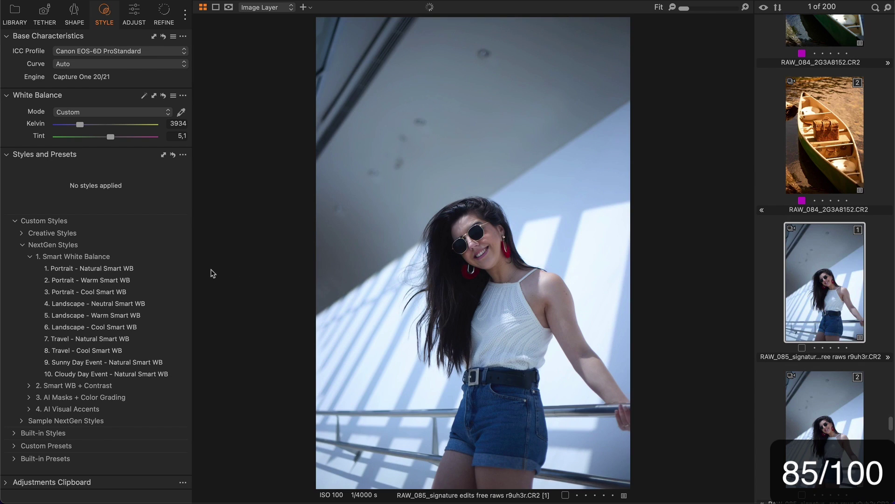
{"action": "left_click", "coordinate": [124, 268]}
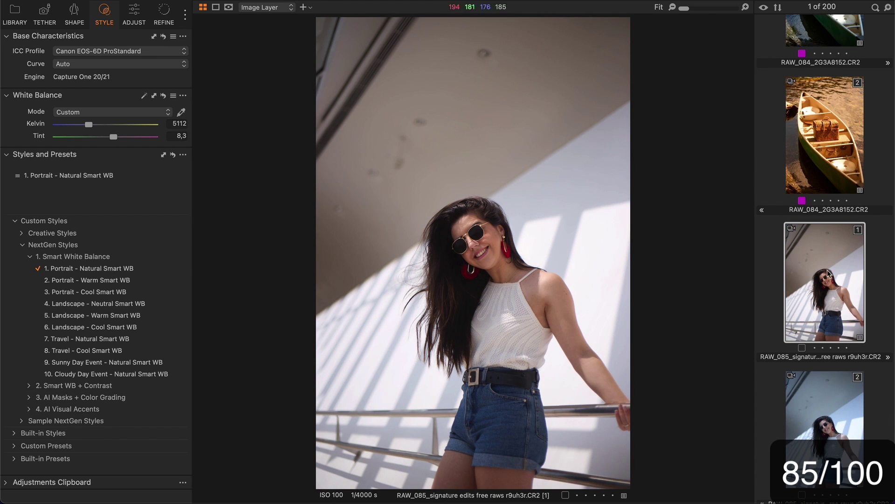
Apply the 3. Portrait - Cool Smart WB style to the first RAW_086 variant
{"action": "scroll", "coordinate": [793, 233], "scroll_direction": "down", "scroll_amount": 5}
{"action": "left_click", "coordinate": [771, 193]}
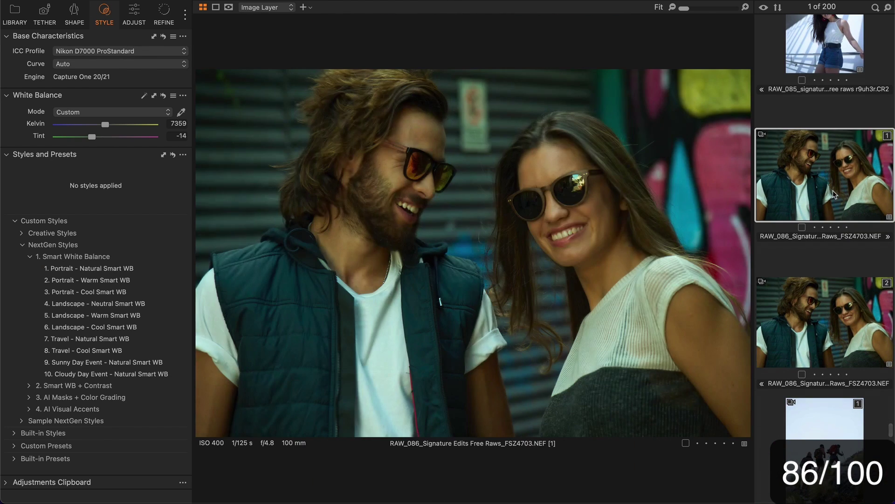
{"action": "left_click", "coordinate": [129, 295]}
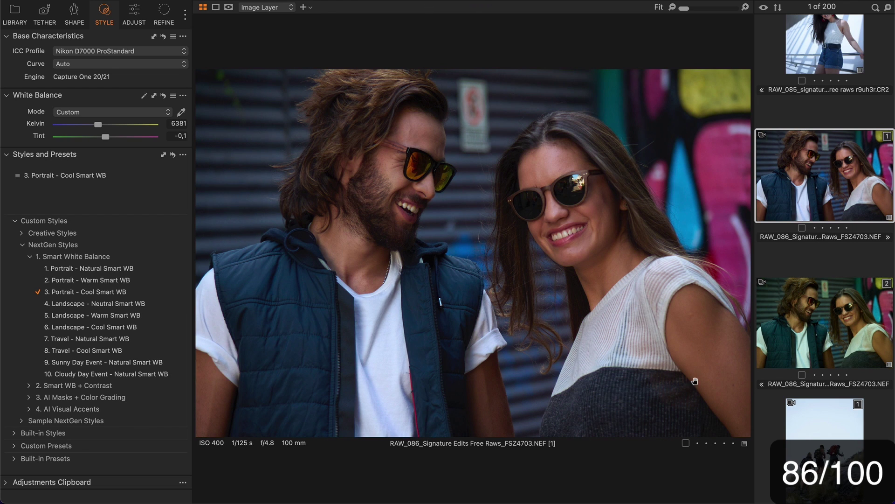
Try 7. Travel - Natural Smart WB on the first RAW_087 variant and replace it with 8. Travel - Cool Smart WB
{"action": "left_click", "coordinate": [824, 425]}
{"action": "left_click", "coordinate": [139, 340]}
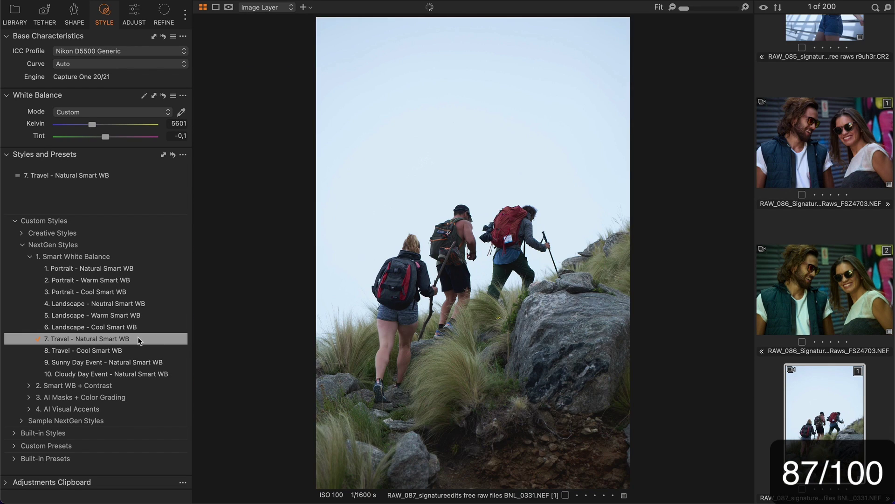
{"action": "left_click", "coordinate": [135, 350]}
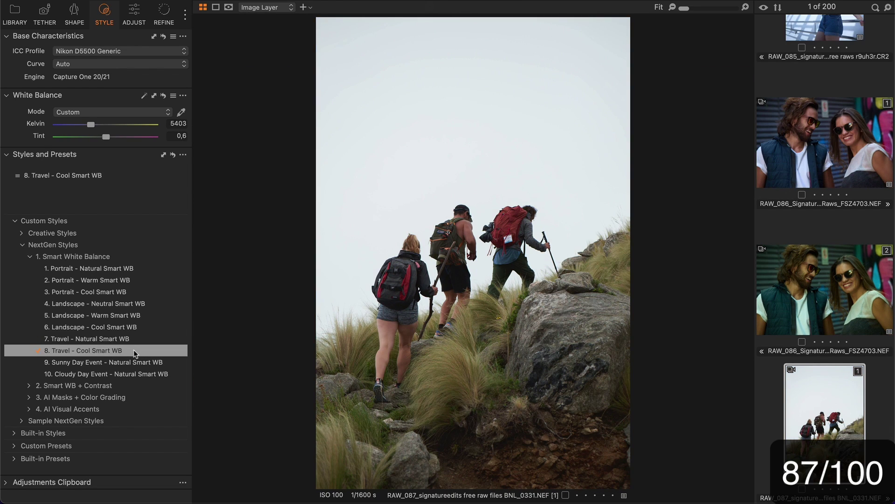
Apply 3. Portrait - Cool Smart WB to the first RAW_088 variant and 1. Portrait - Natural Smart WB to the first RAW_089 variant
{"action": "key", "text": "Right"}
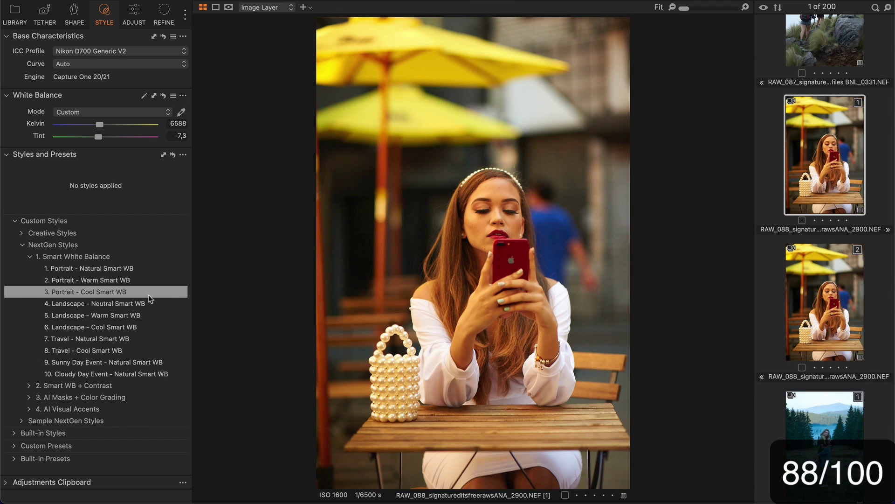
{"action": "left_click", "coordinate": [150, 293]}
{"action": "key", "text": "Right"}
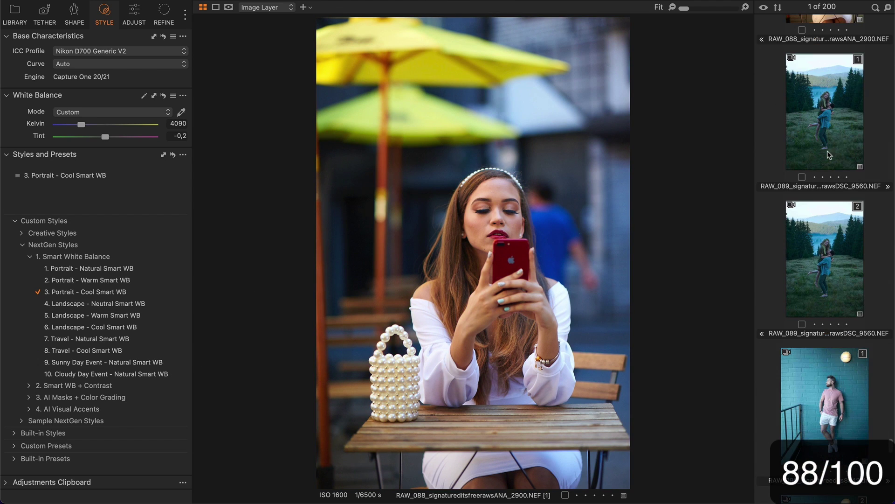
{"action": "left_click", "coordinate": [130, 274]}
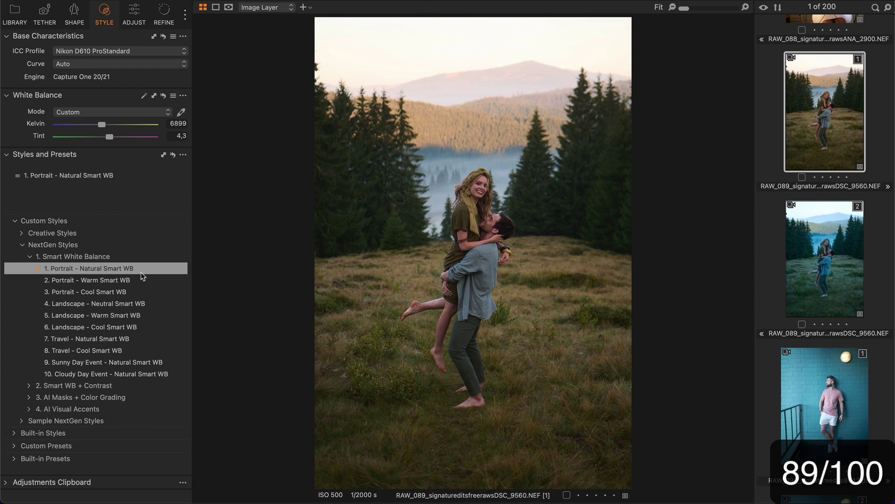
Apply the 1. Portrait - Natural Smart WB style to the first variants of RAW_090 and RAW_091
{"action": "left_click", "coordinate": [144, 279]}
{"action": "left_click", "coordinate": [826, 396]}
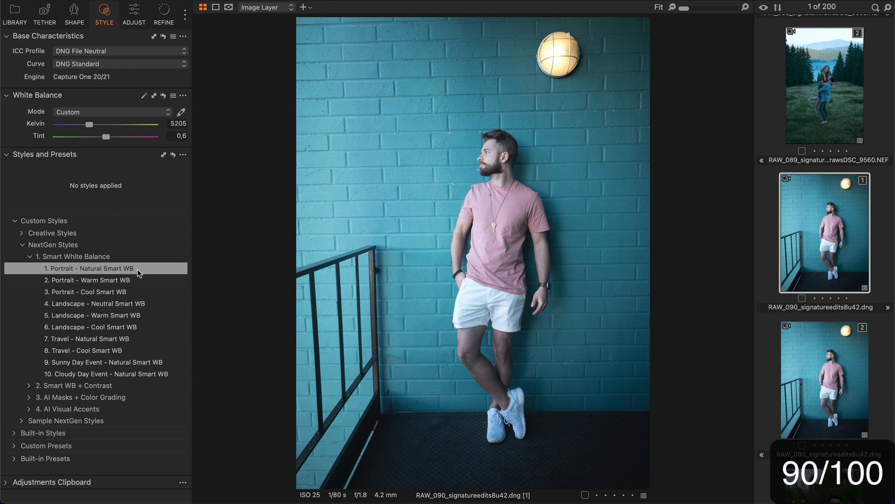
{"action": "left_click", "coordinate": [139, 273]}
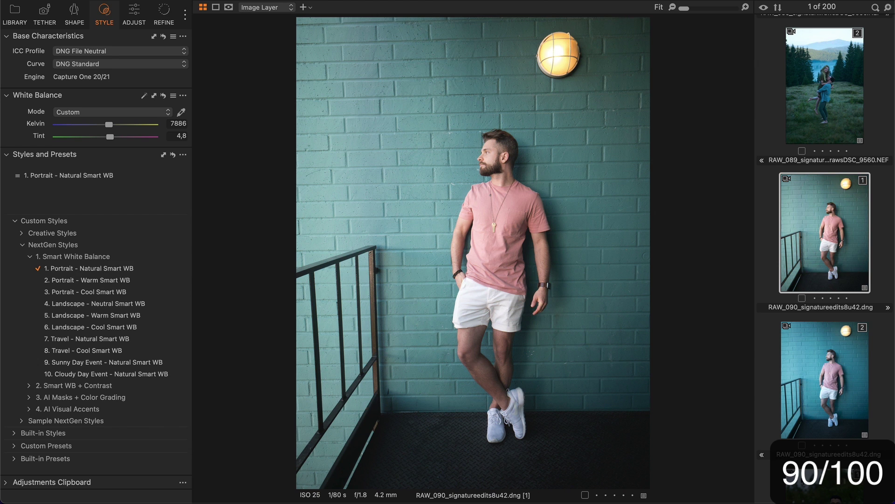
{"action": "key", "text": "Right"}
{"action": "left_click", "coordinate": [117, 270]}
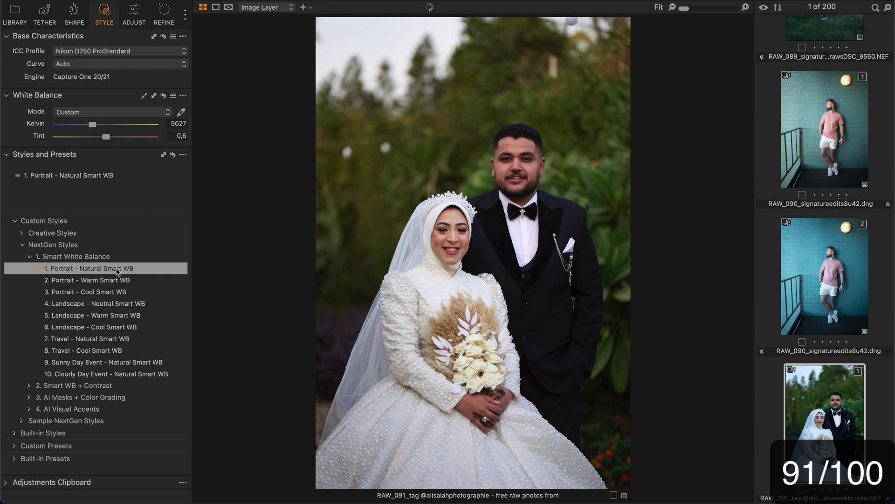
Apply the 3. Portrait - Cool Smart WB style to the first RAW_092 variant
{"action": "scroll", "coordinate": [828, 285], "scroll_direction": "down", "scroll_amount": 5}
{"action": "key", "text": "Right"}
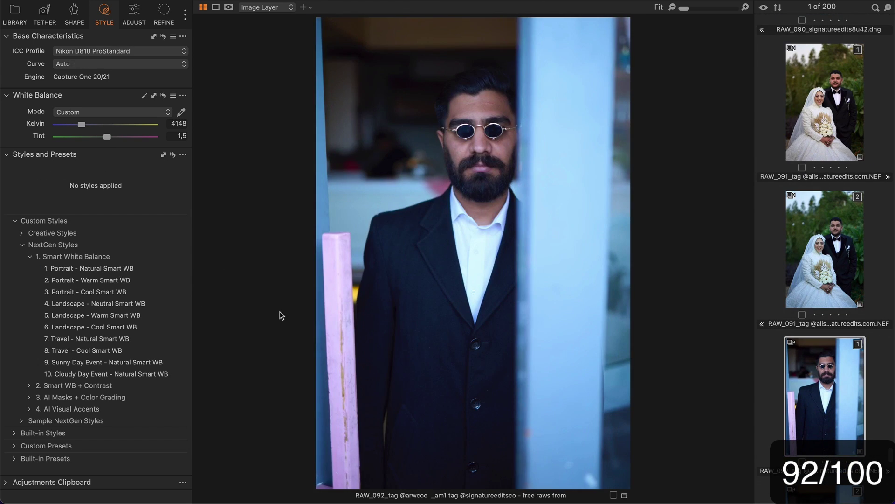
{"action": "left_click", "coordinate": [140, 293]}
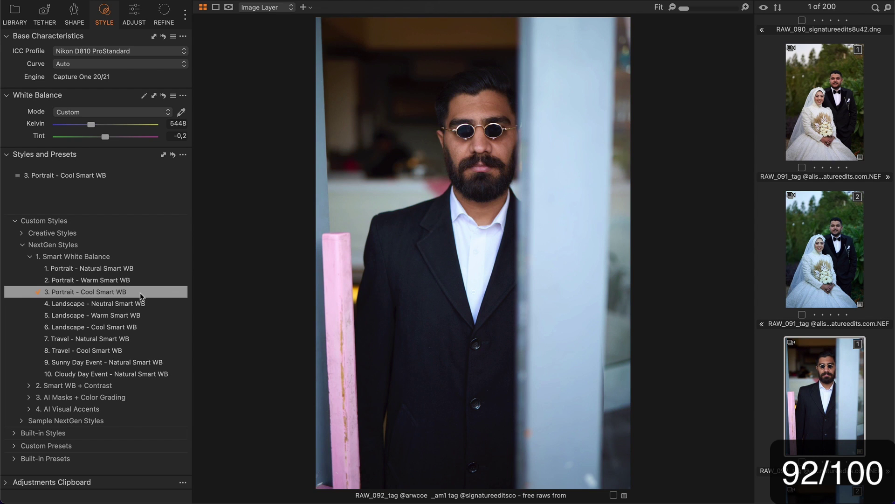
Apply the 1. Portrait - Natural Smart WB style to the first variants of RAW_093 and RAW_094
{"action": "scroll", "coordinate": [823, 303], "scroll_direction": "down", "scroll_amount": 3}
{"action": "key", "text": "Right"}
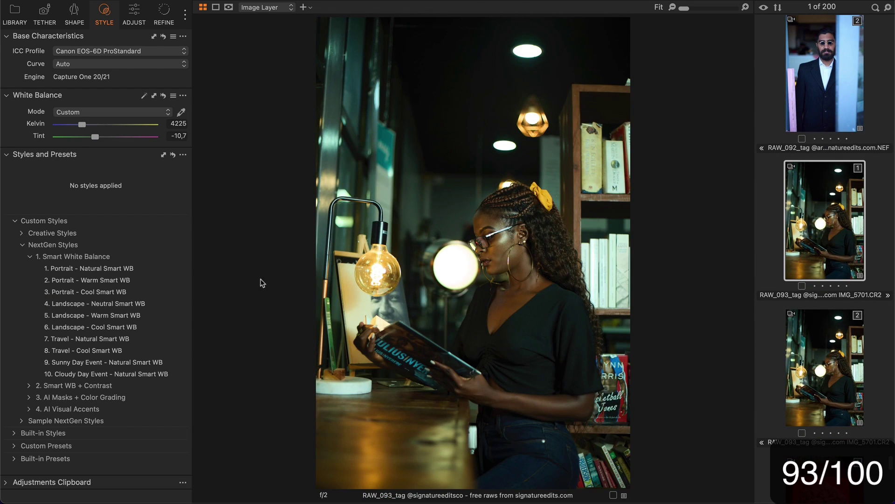
{"action": "left_click", "coordinate": [151, 270]}
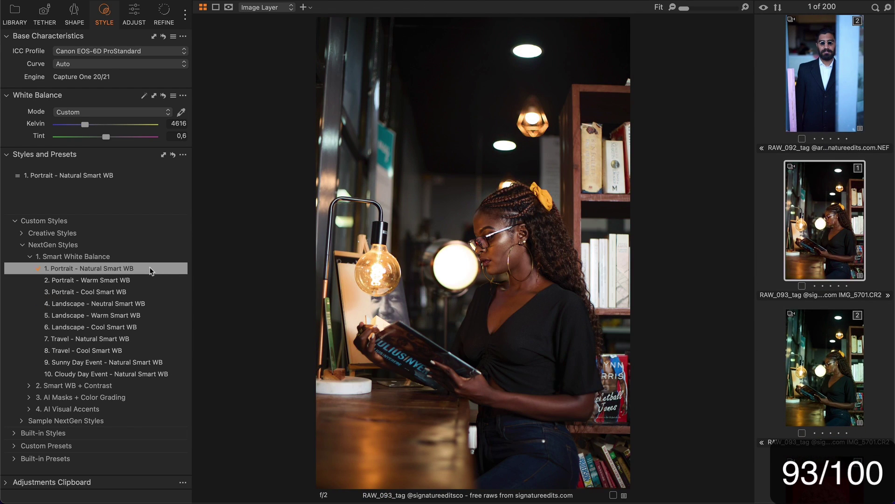
{"action": "key", "text": "Right"}
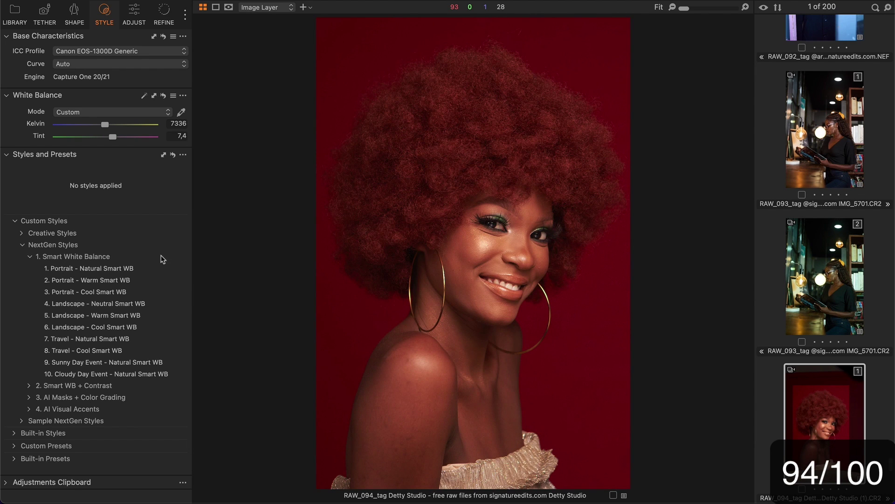
{"action": "left_click", "coordinate": [143, 267]}
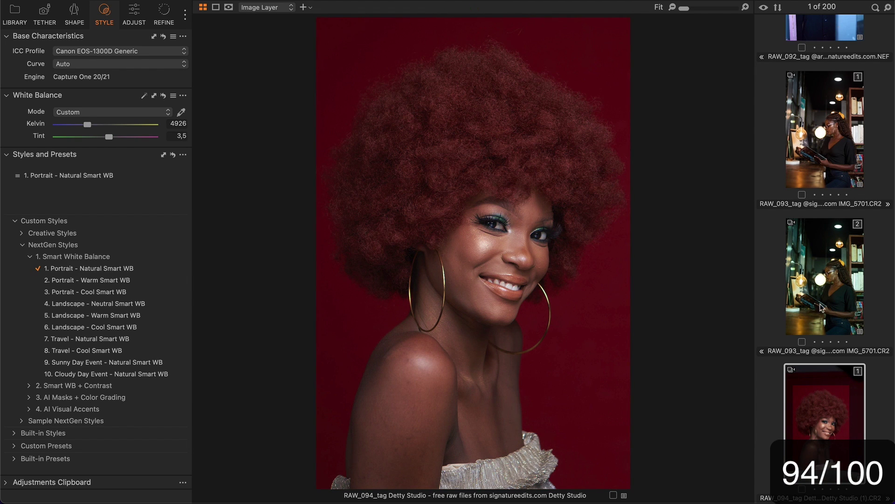
Apply the 4. Landscape - Neutral Smart WB style to the first RAW_095 variant
{"action": "scroll", "coordinate": [829, 261], "scroll_direction": "down", "scroll_amount": 2}
{"action": "scroll", "coordinate": [829, 260], "scroll_direction": "down", "scroll_amount": 2}
{"action": "left_click", "coordinate": [829, 260]}
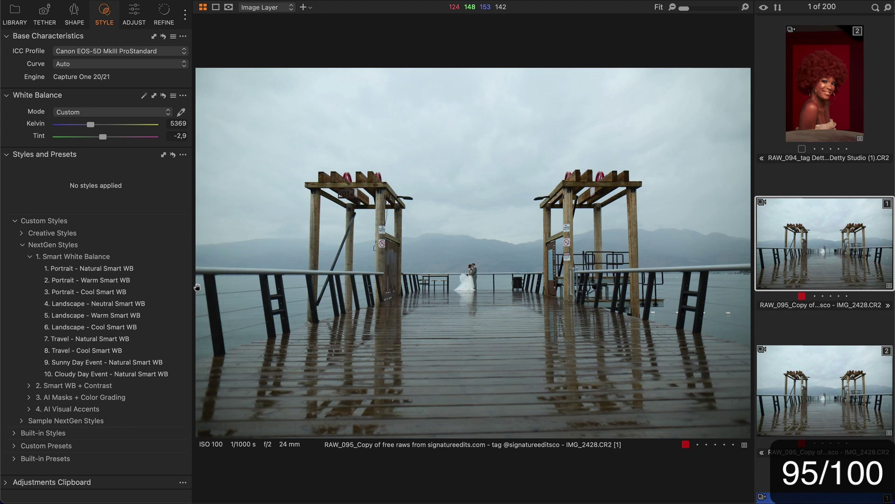
{"action": "left_click", "coordinate": [120, 306]}
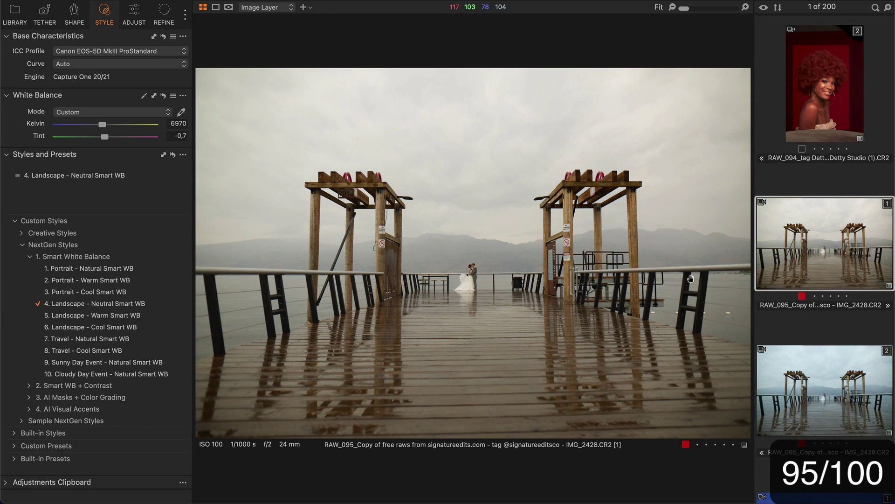
Apply the 5. Landscape - Warm Smart WB style to the first variants of RAW_096 and RAW_097
{"action": "scroll", "coordinate": [797, 209], "scroll_direction": "down", "scroll_amount": 1}
{"action": "scroll", "coordinate": [797, 206], "scroll_direction": "down", "scroll_amount": 2}
{"action": "left_click", "coordinate": [803, 275]}
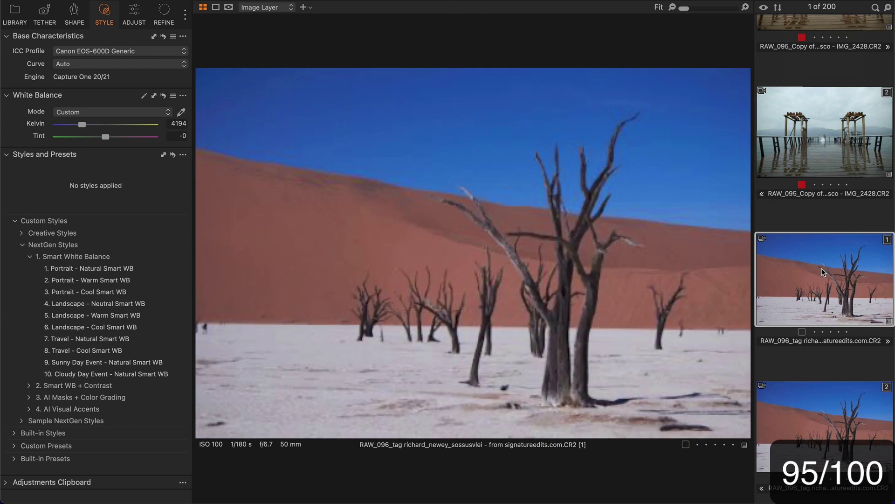
{"action": "left_click", "coordinate": [117, 316]}
{"action": "scroll", "coordinate": [820, 321], "scroll_direction": "down", "scroll_amount": 2}
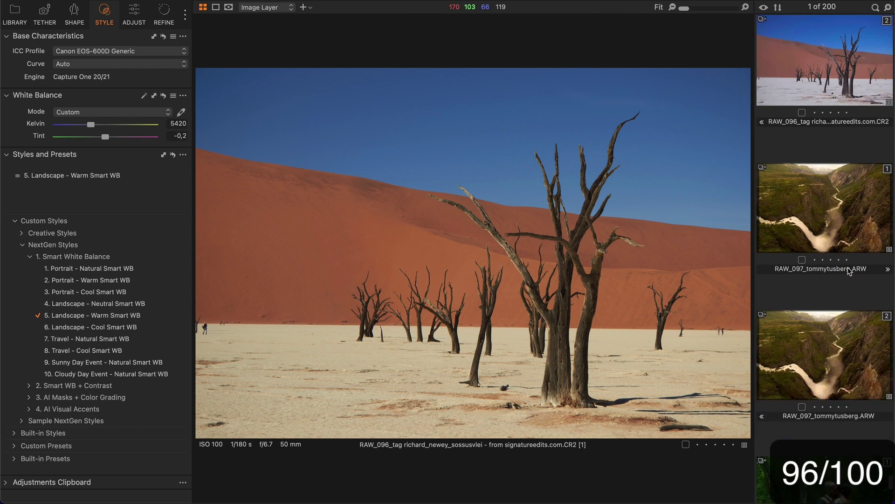
{"action": "left_click", "coordinate": [825, 196]}
{"action": "left_click", "coordinate": [155, 315]}
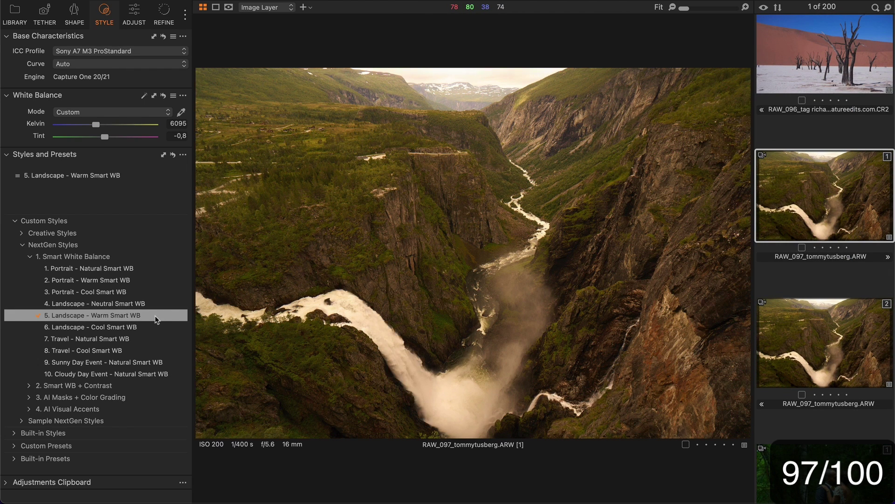
Try 1. Portrait - Natural Smart WB on the first RAW_098 variant and replace it with 3. Portrait - Cool Smart WB
{"action": "key", "text": "Right"}
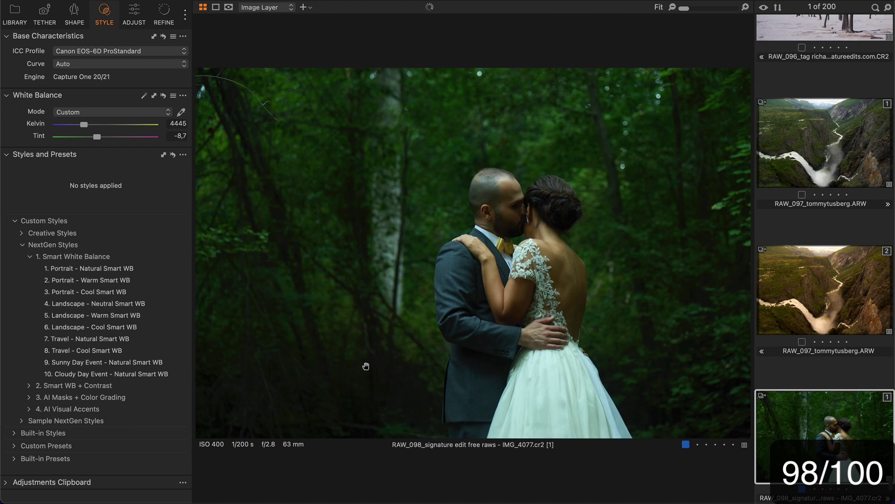
{"action": "left_click", "coordinate": [136, 270]}
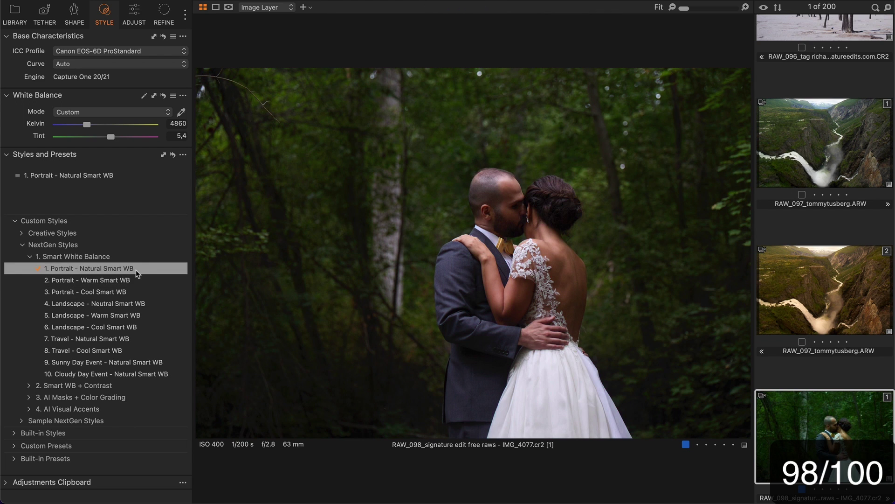
{"action": "left_click", "coordinate": [136, 291]}
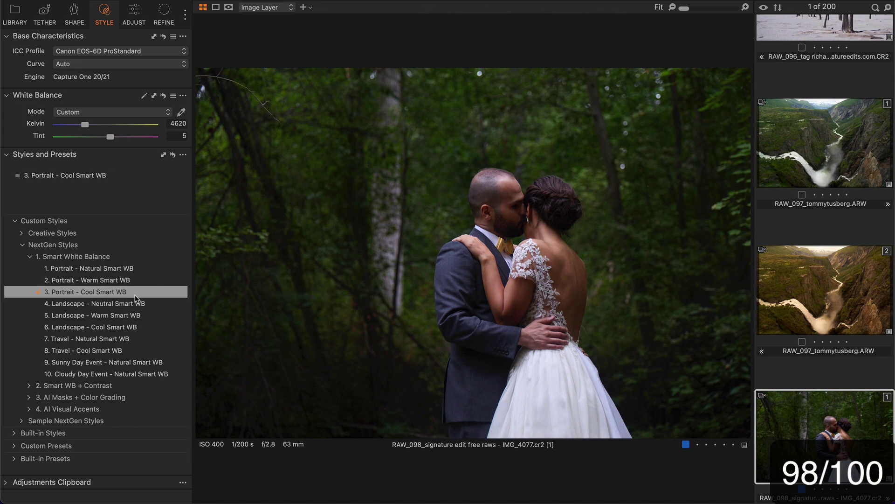
Apply 4. Landscape - Neutral Smart WB to the first RAW_099 variant and 1. Portrait - Natural Smart WB to the first RAW_100 variant
{"action": "key", "text": "Right"}
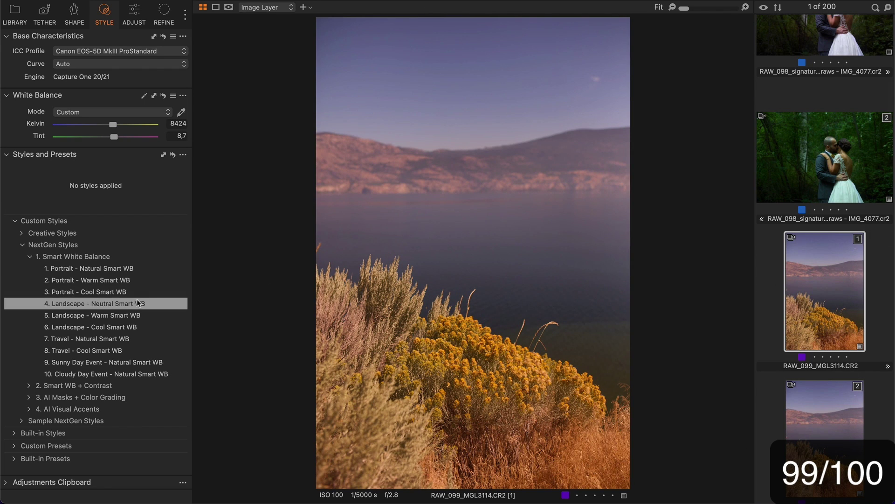
{"action": "left_click", "coordinate": [138, 304]}
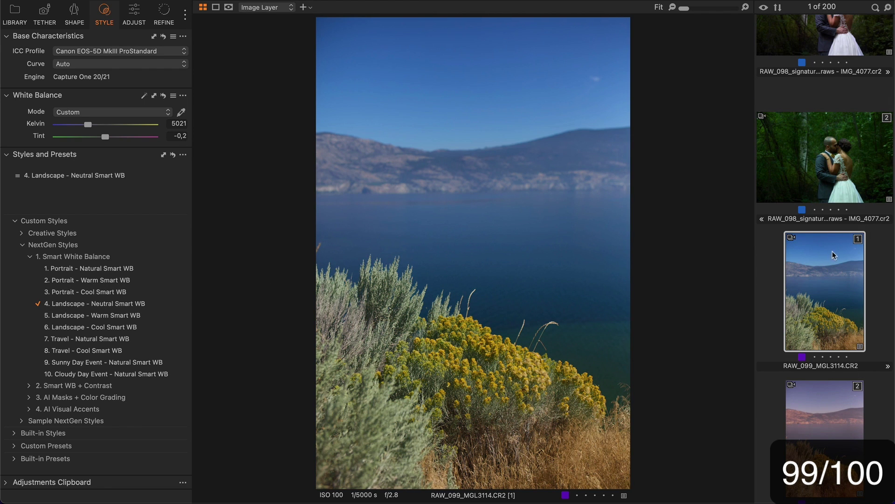
{"action": "key", "text": "Right"}
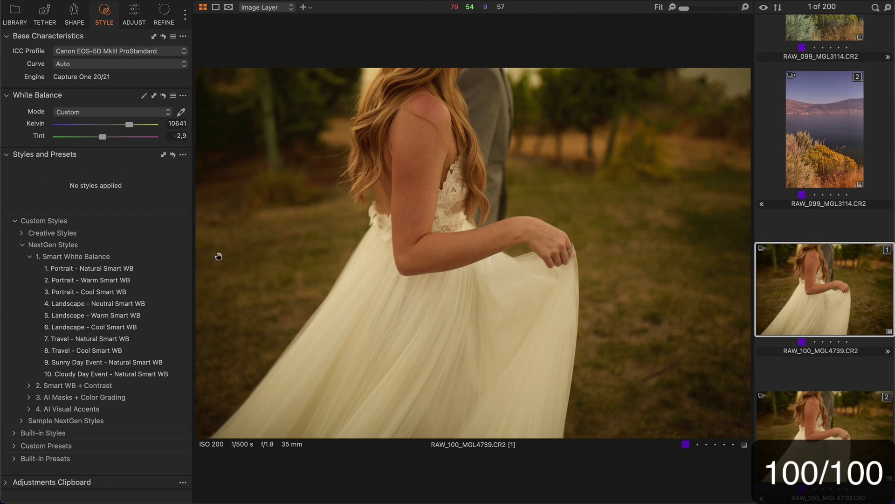
{"action": "left_click", "coordinate": [139, 272]}
{"action": "left_click", "coordinate": [155, 277]}
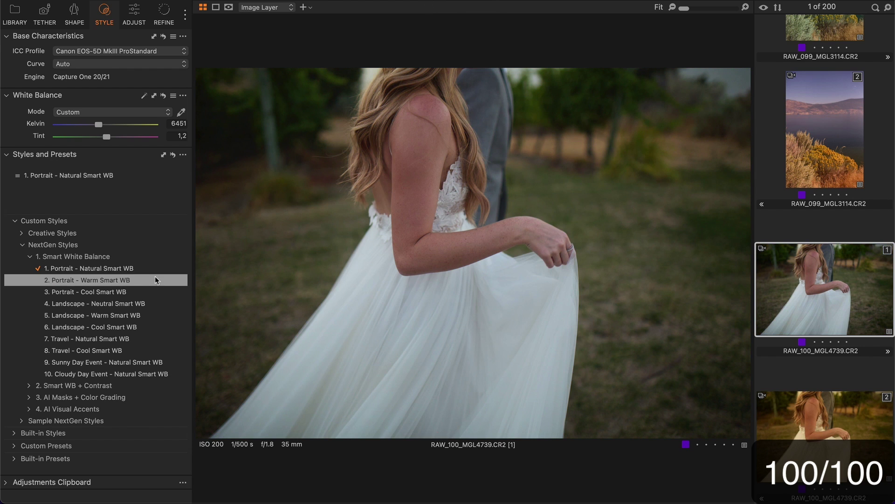